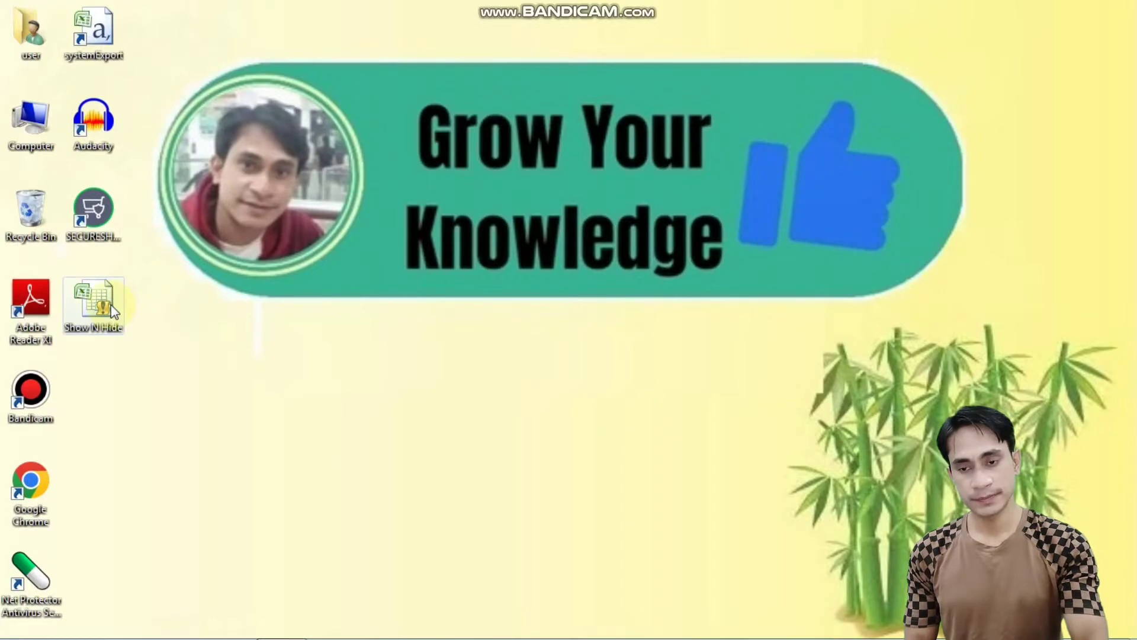
Step: Open the Show N Hide billing workbook on Sheet1 and select the first SHIV SHAKTI GASES quantity cell, F3
double_click(110, 304)
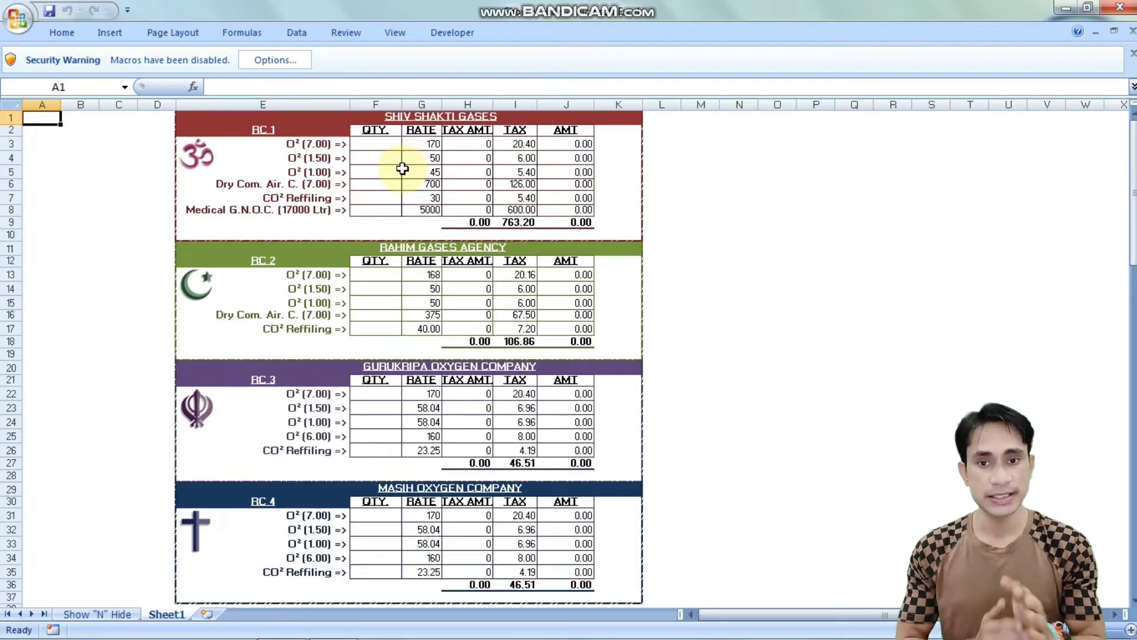
left_click(377, 144)
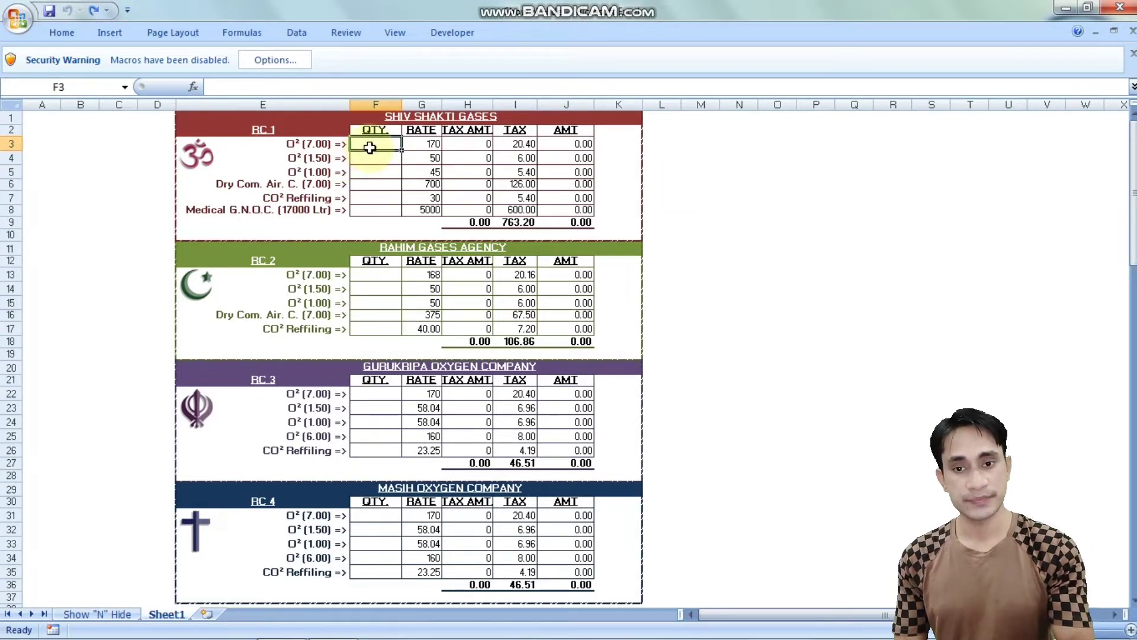
left_click(325, 146)
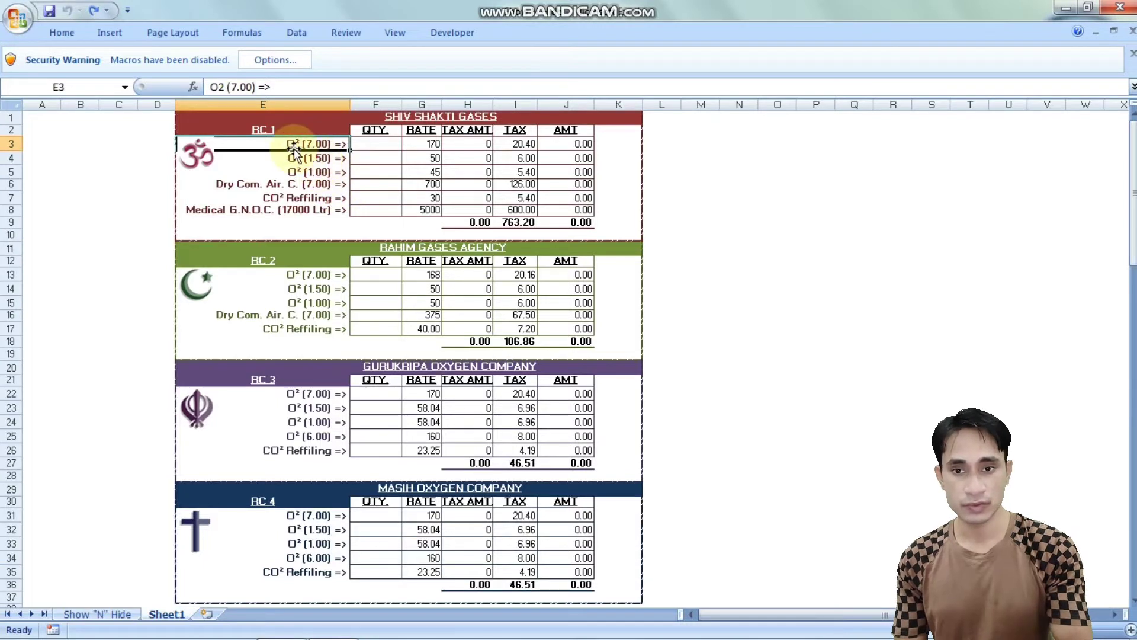
left_click(328, 157)
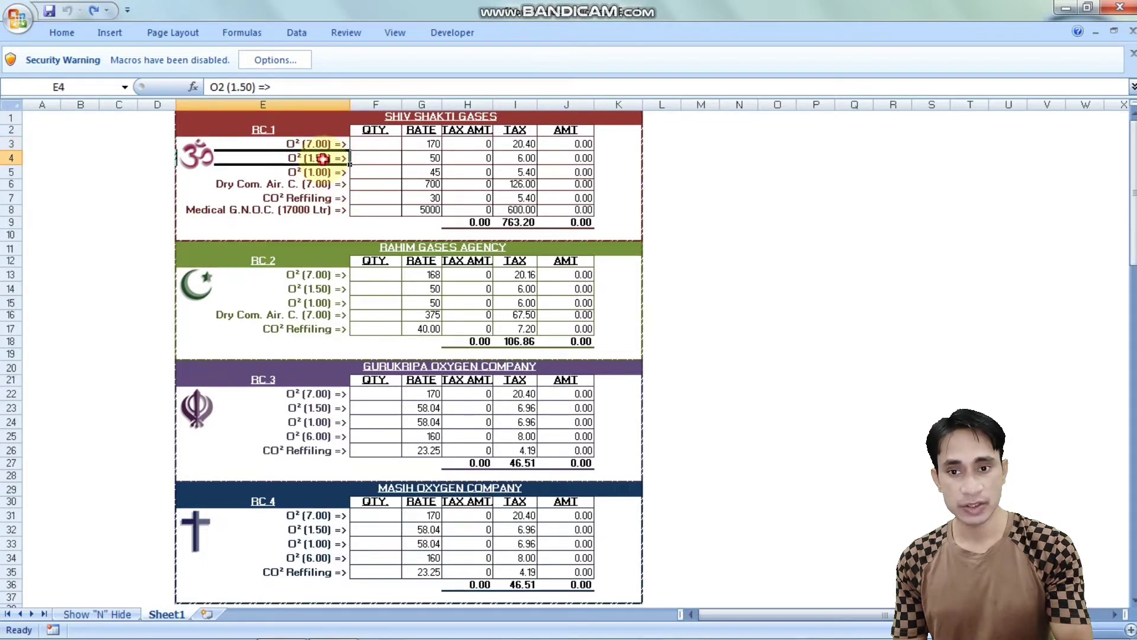
left_click(342, 173)
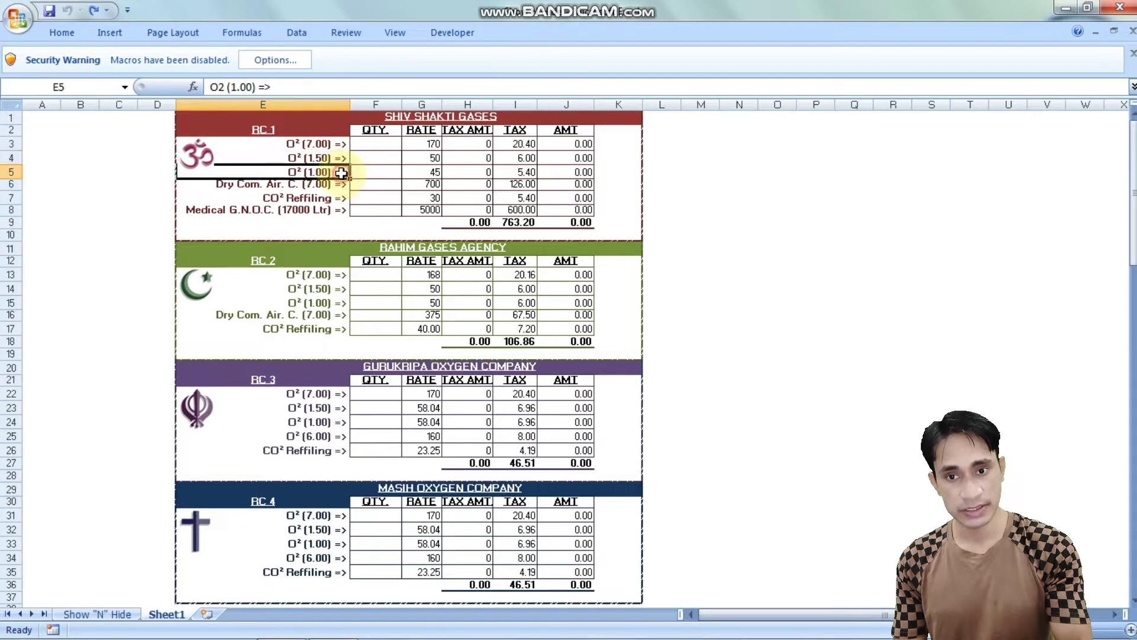
left_click(320, 186)
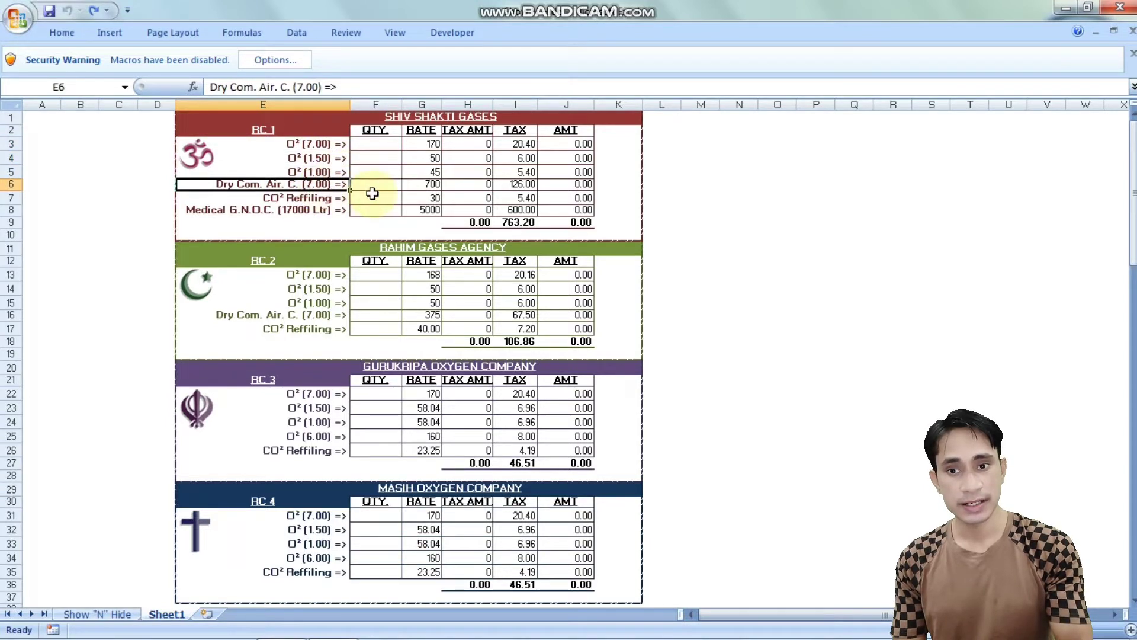
left_click(324, 200)
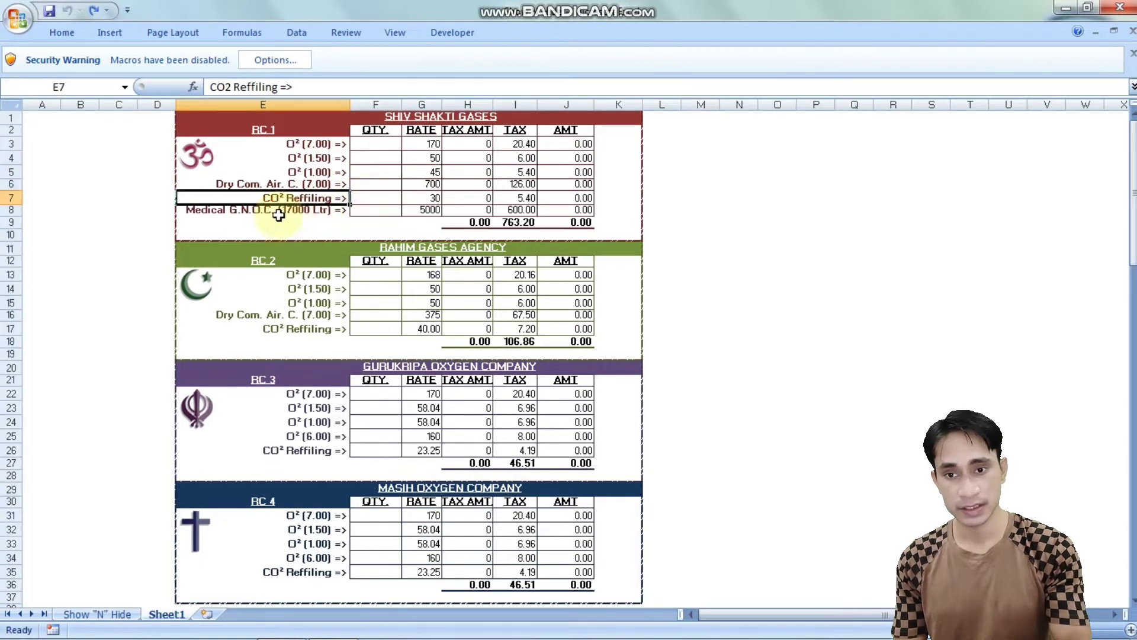
left_click(223, 211)
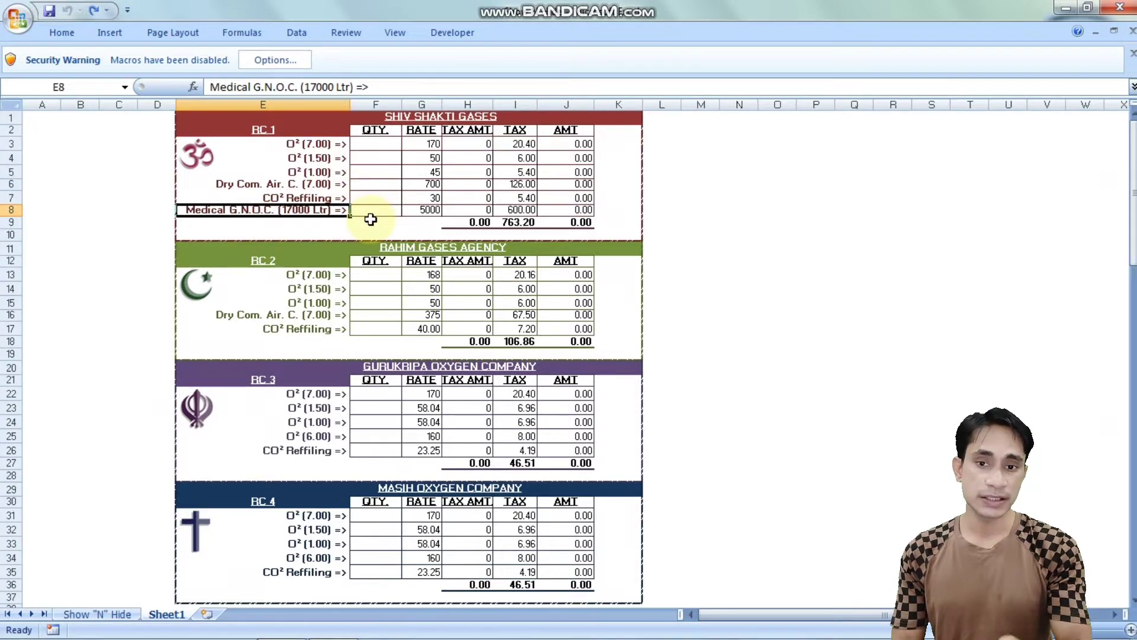
left_click(379, 250)
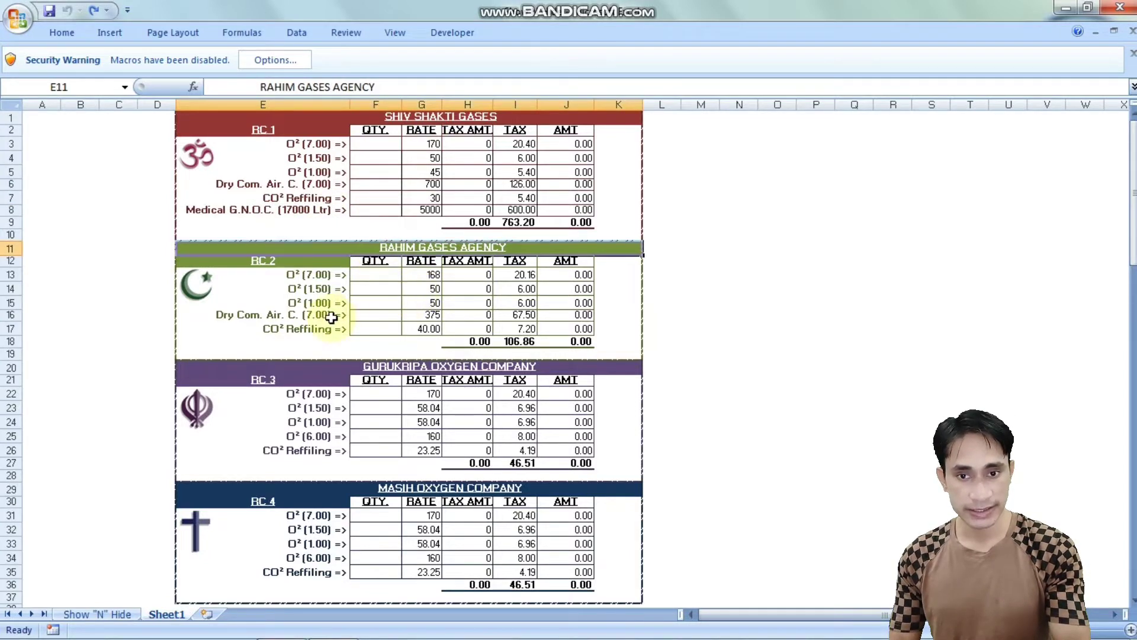
left_click(312, 277)
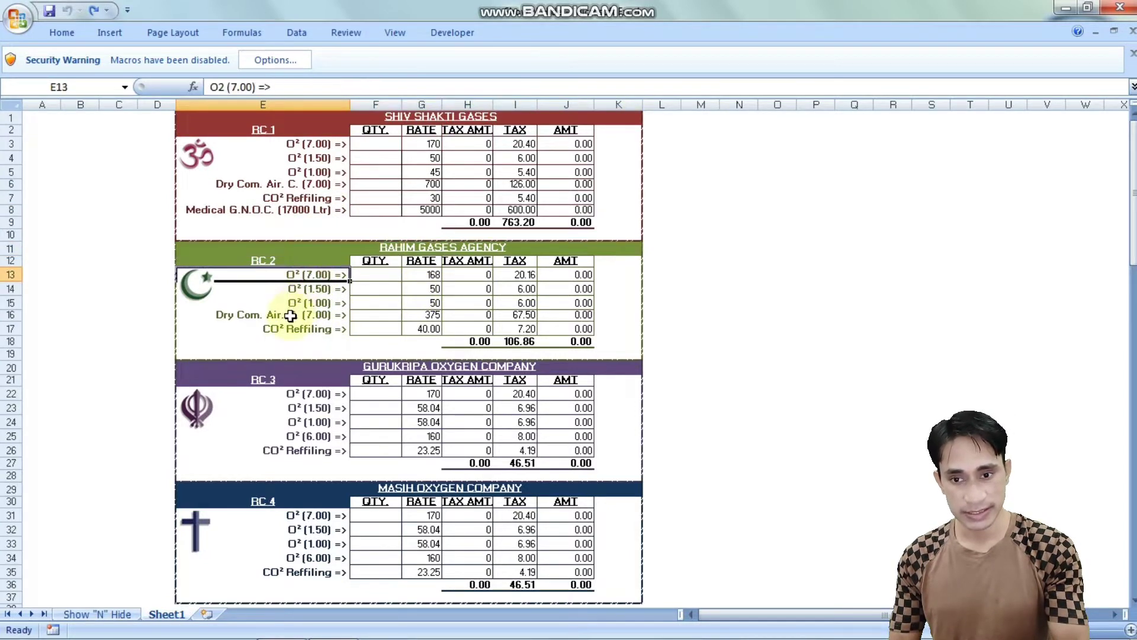
left_click(298, 314)
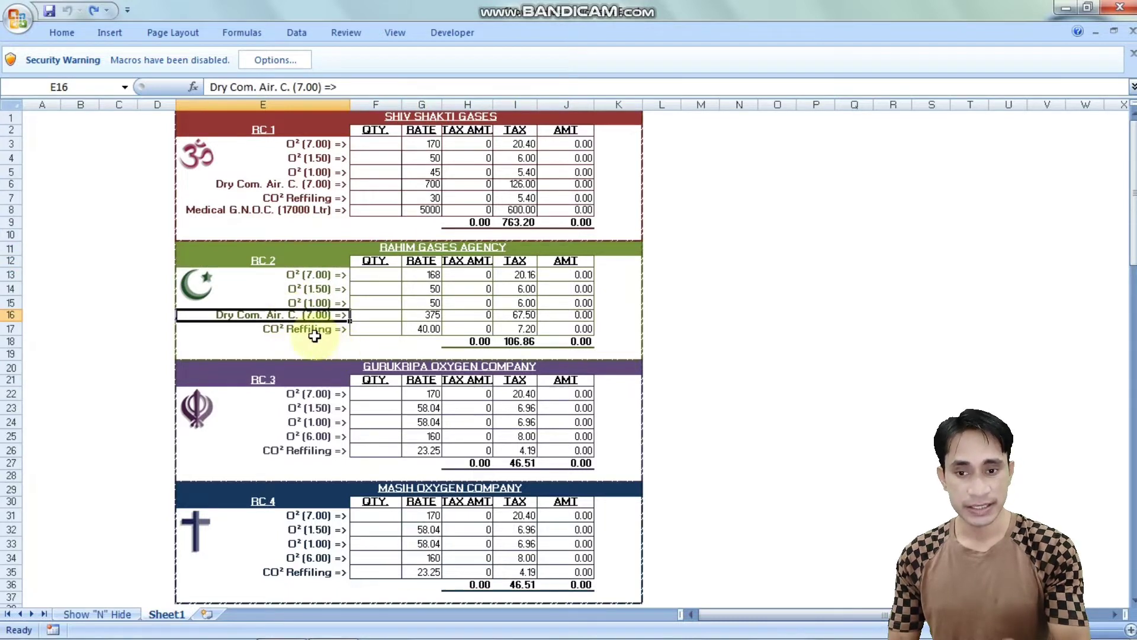
left_click(308, 332)
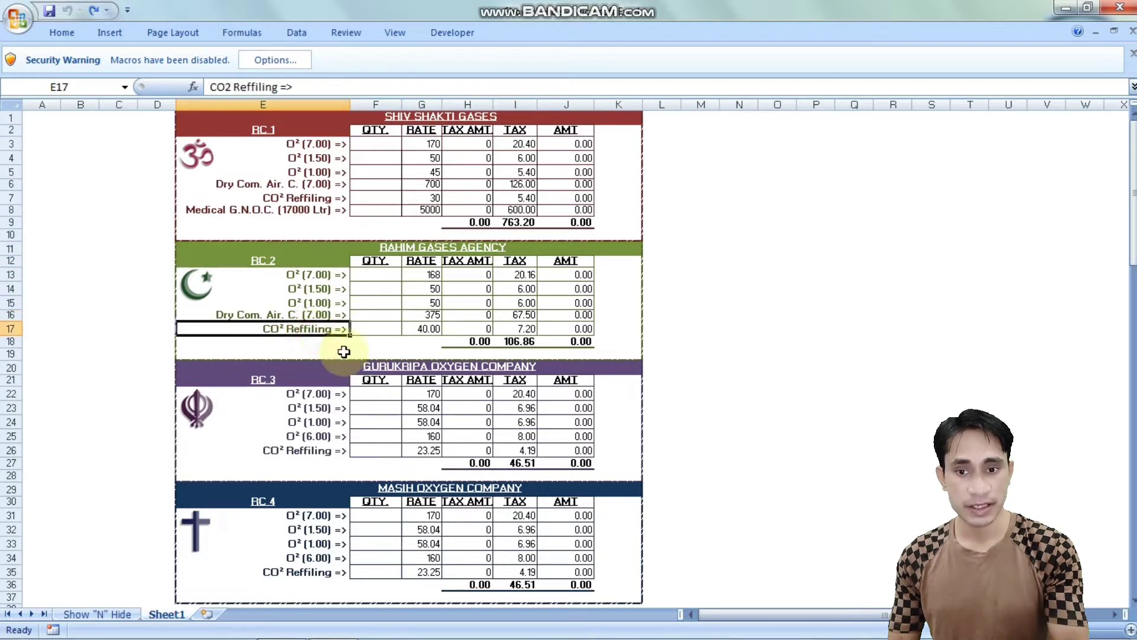
left_click(381, 369)
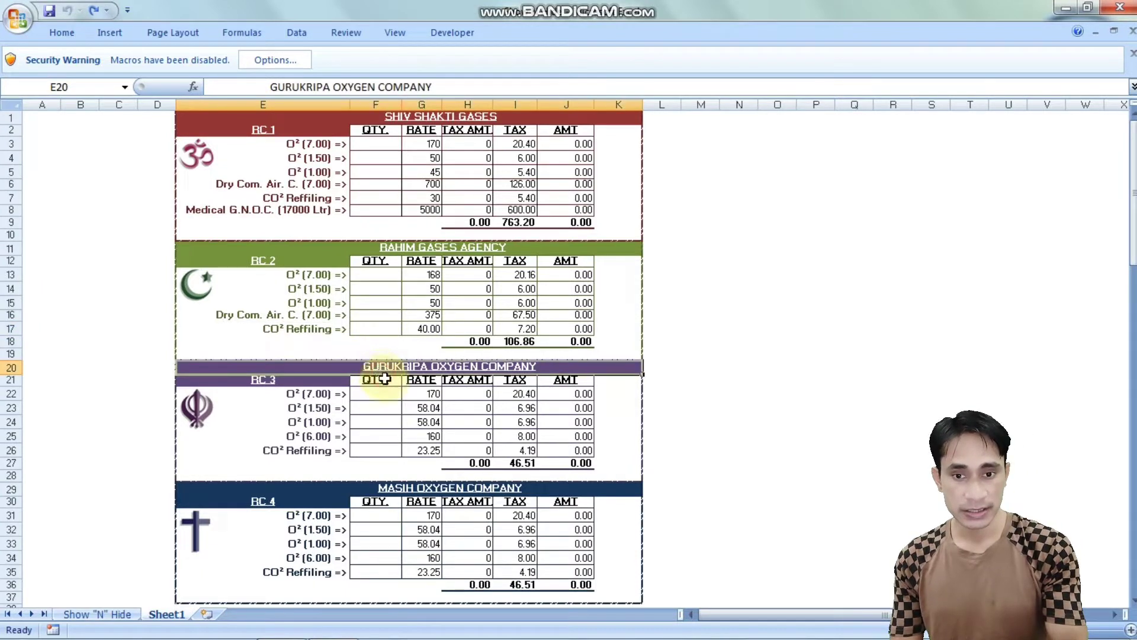
left_click(310, 413)
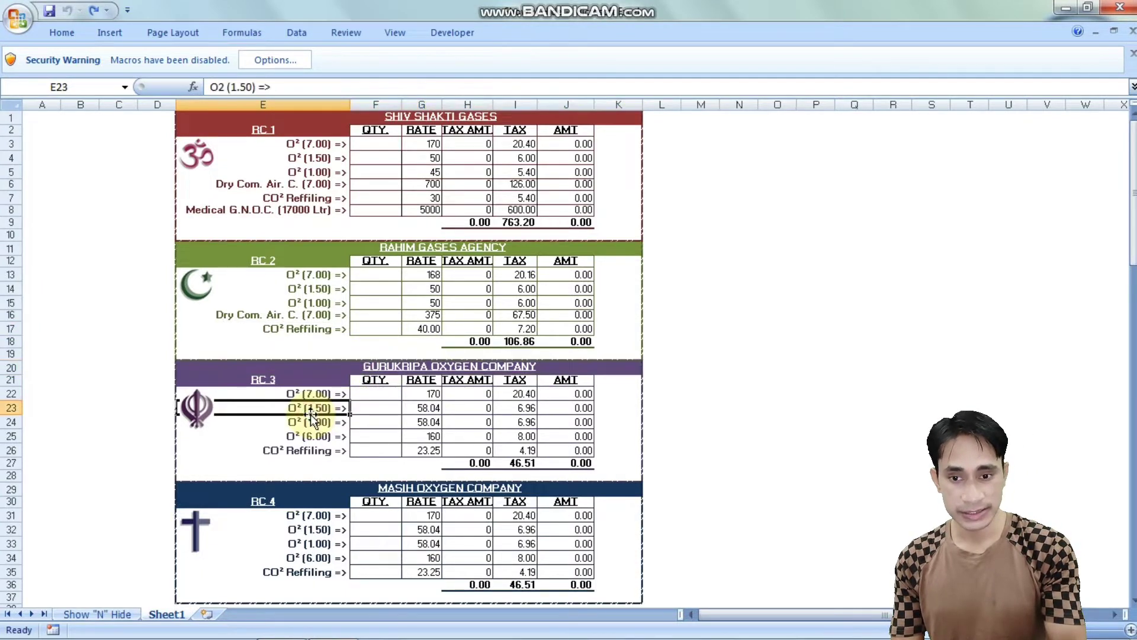
left_click(307, 454)
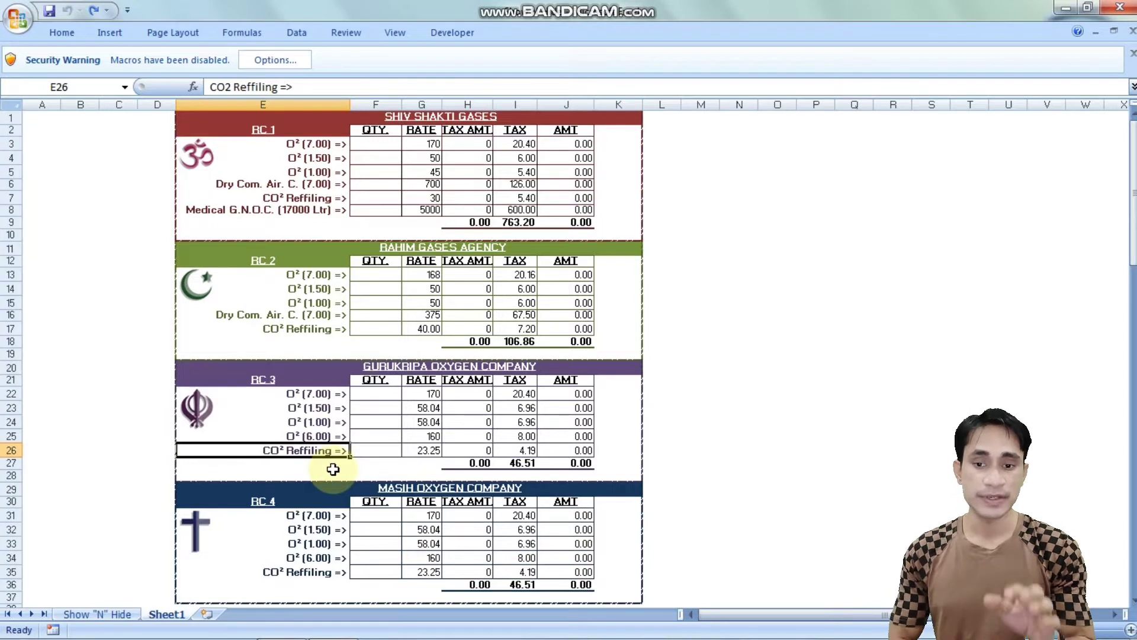
left_click(366, 486)
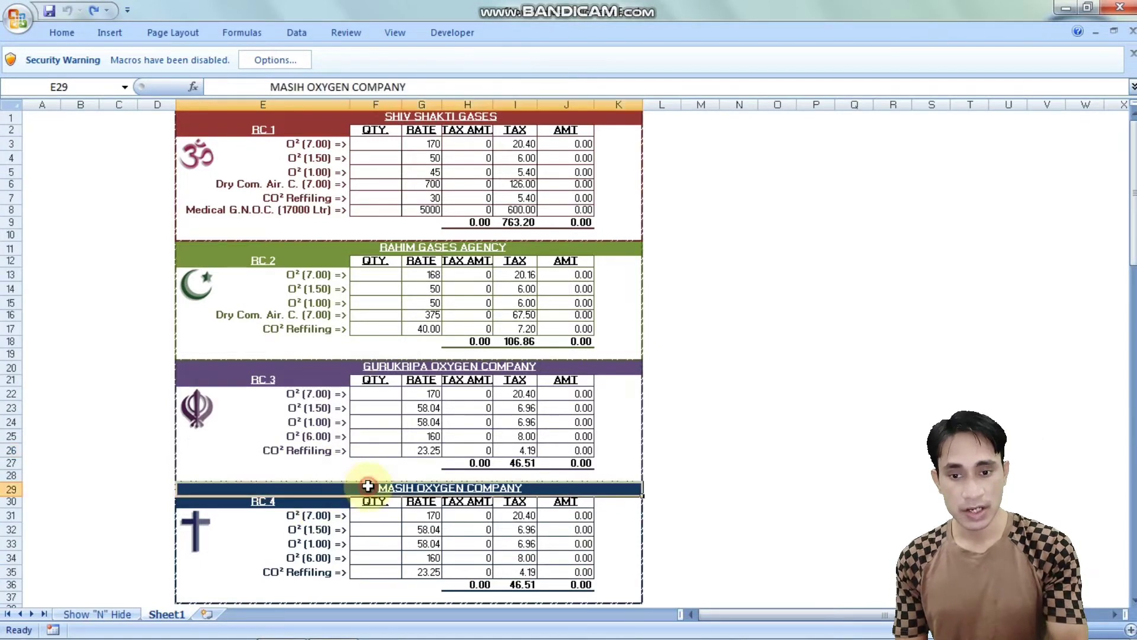
left_click(330, 519)
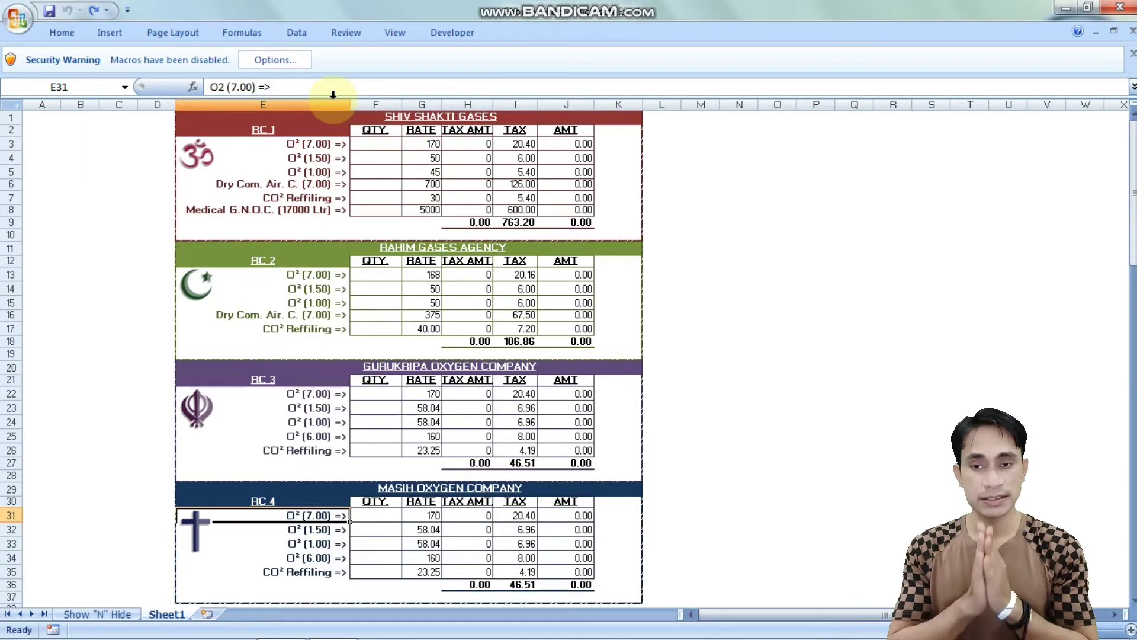
left_click(384, 98)
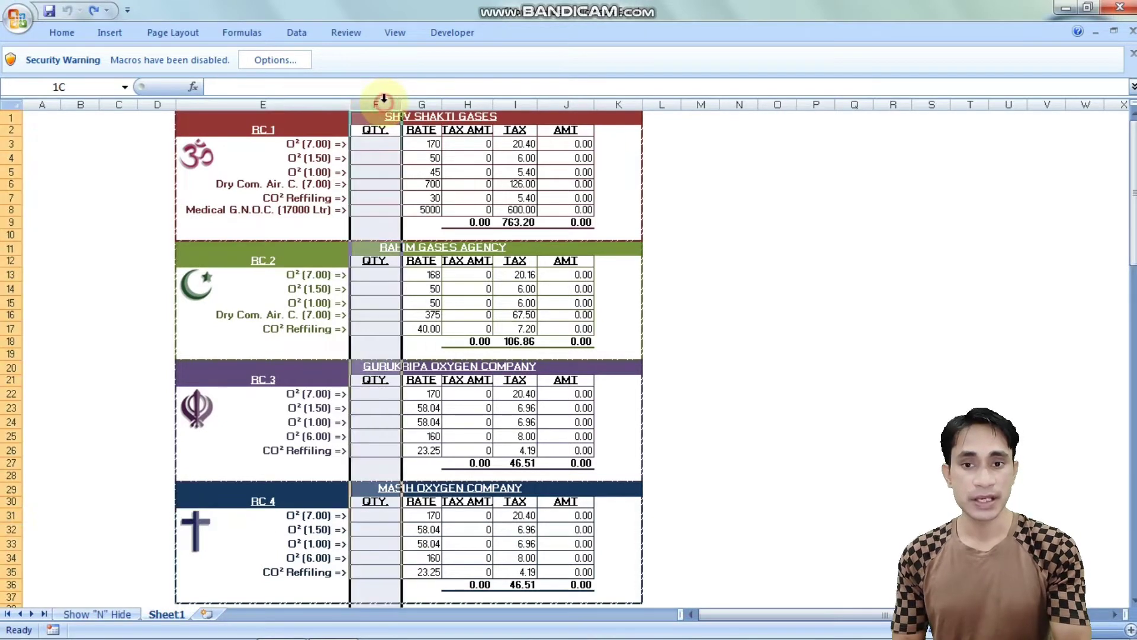
left_click(424, 99)
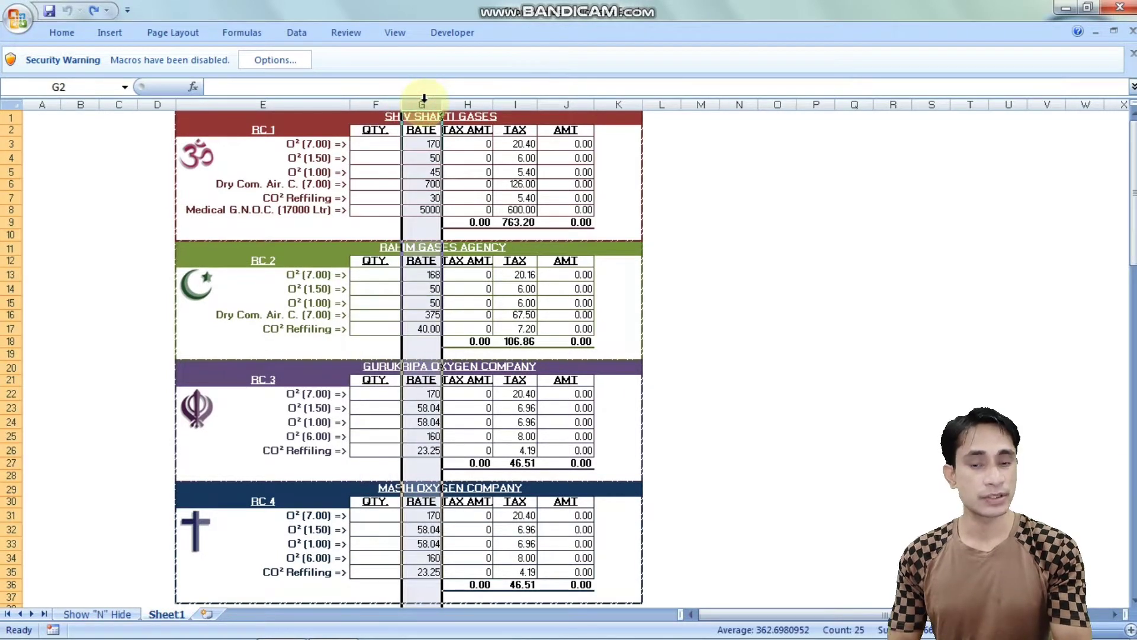
left_click(470, 99)
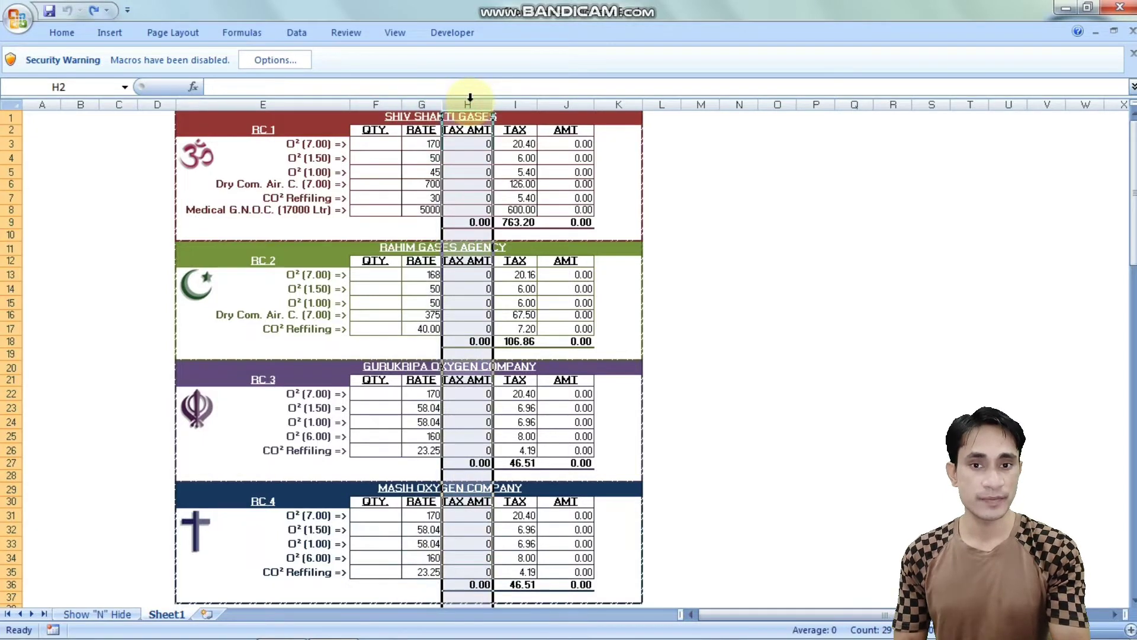
left_click(523, 98)
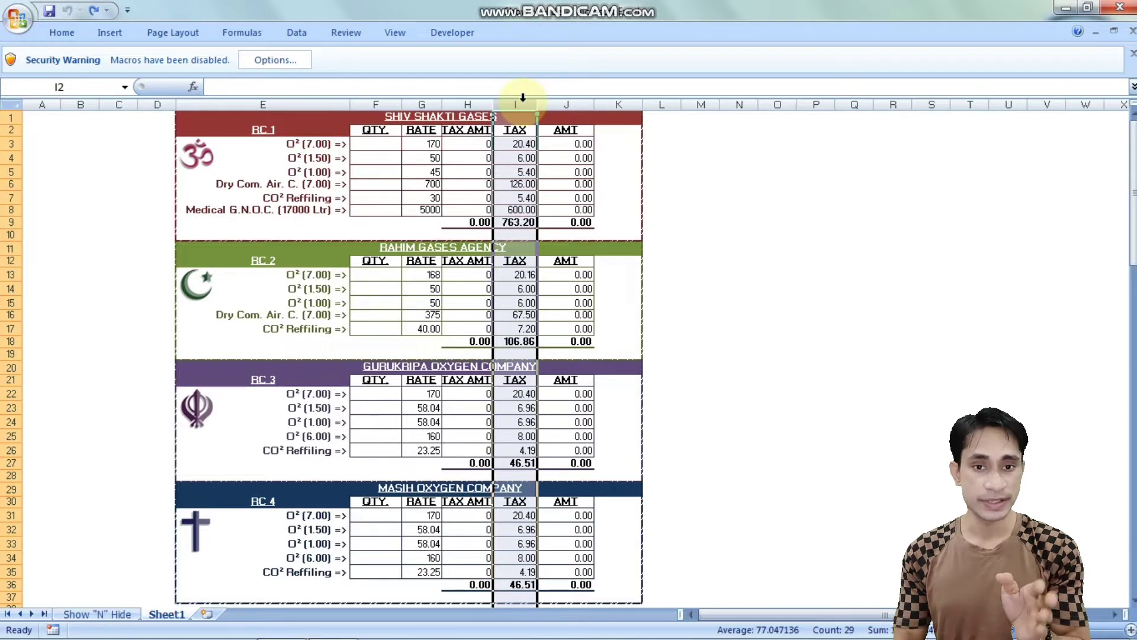
left_click(565, 104)
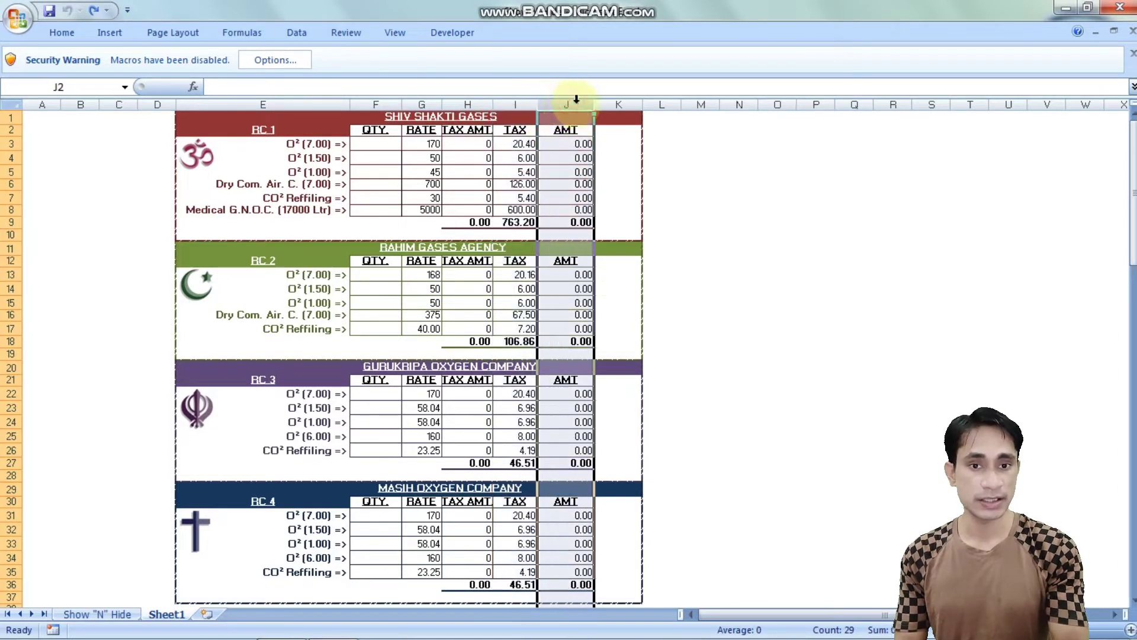
left_click(736, 170)
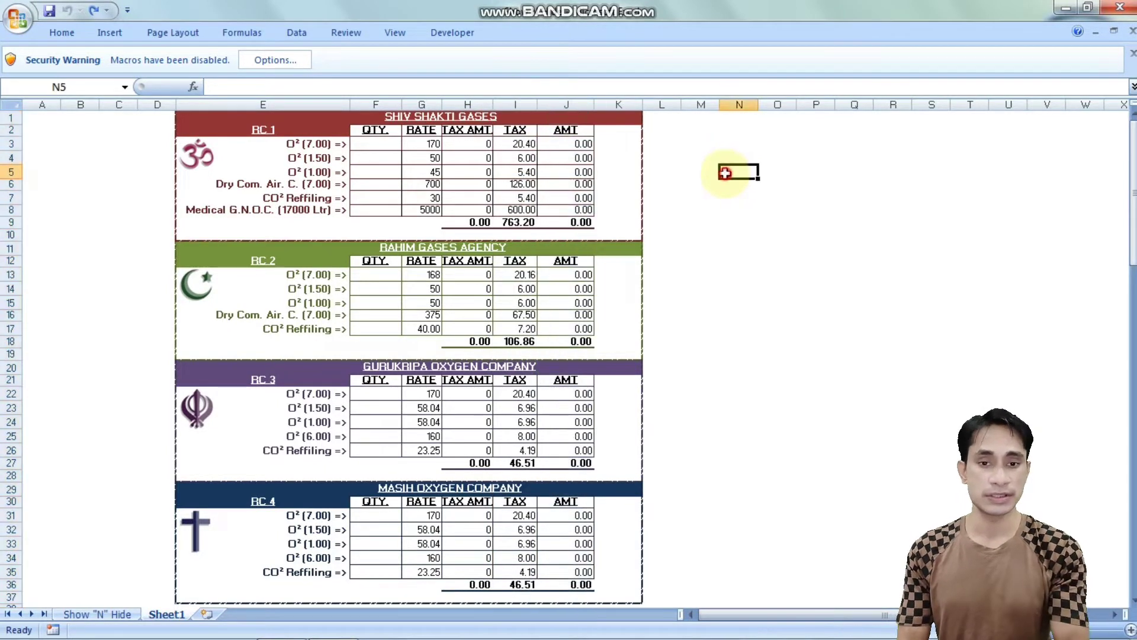
left_click(383, 146)
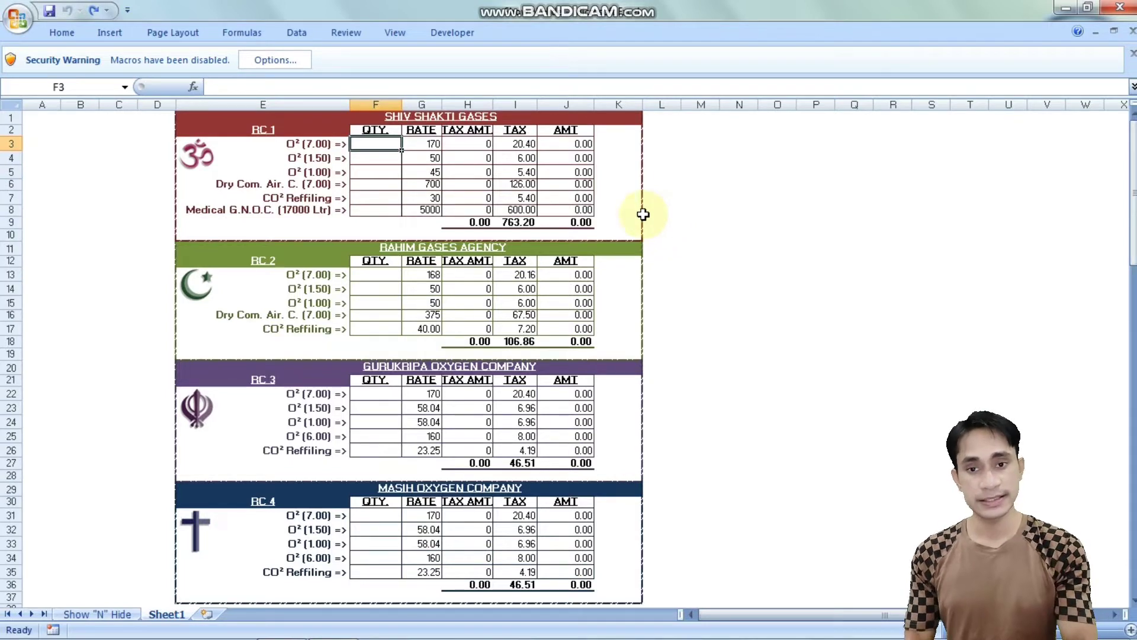
left_click(379, 157)
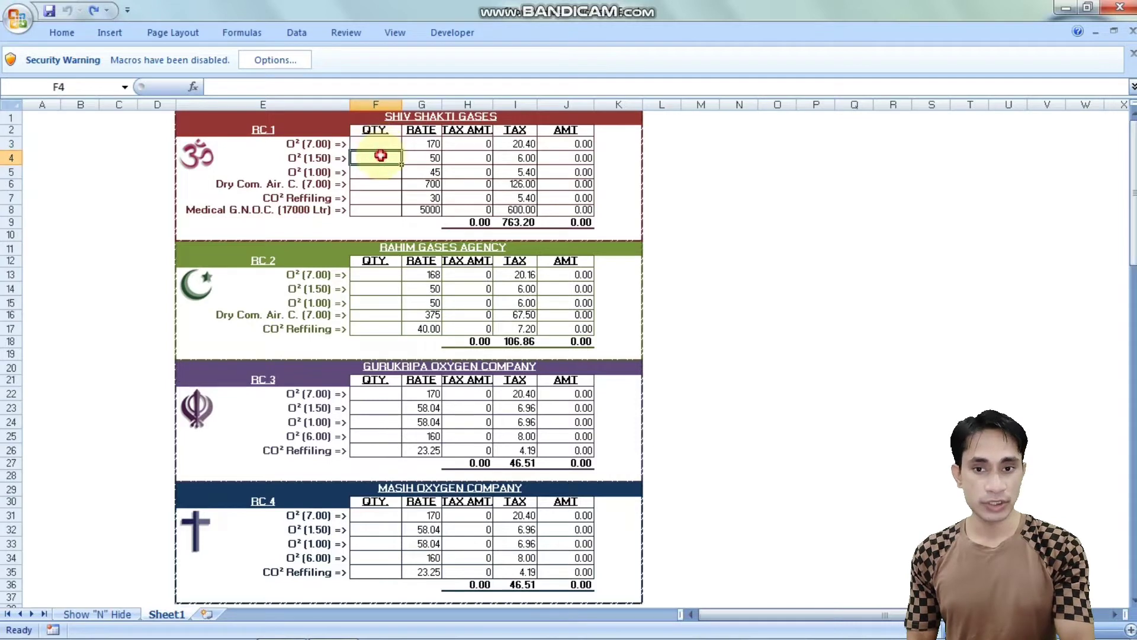
left_click(588, 224)
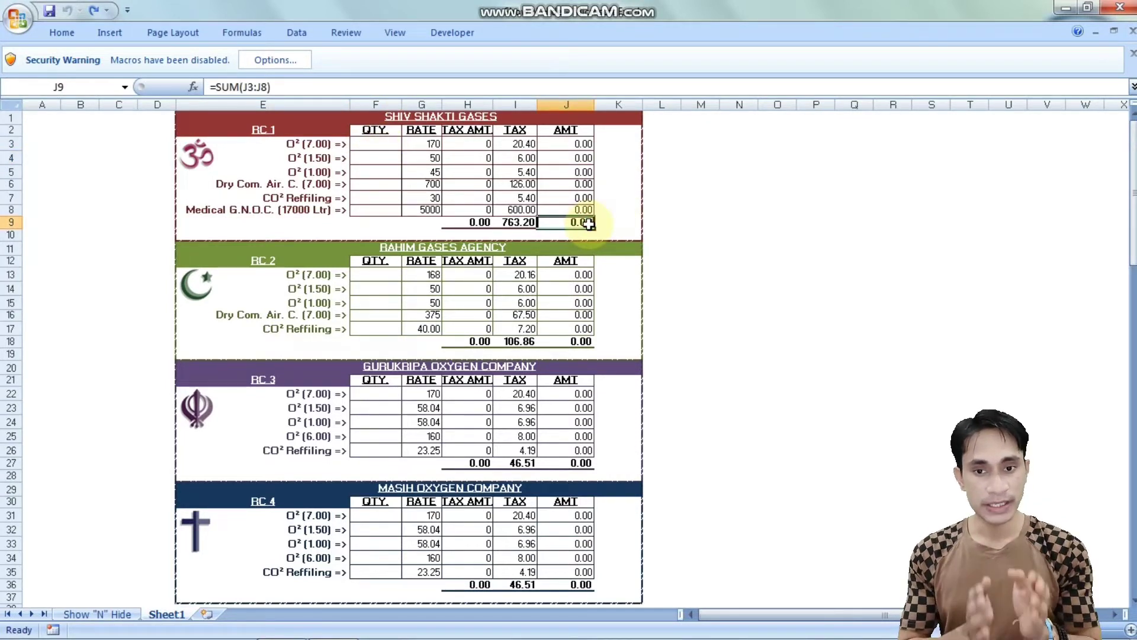
left_click(386, 147)
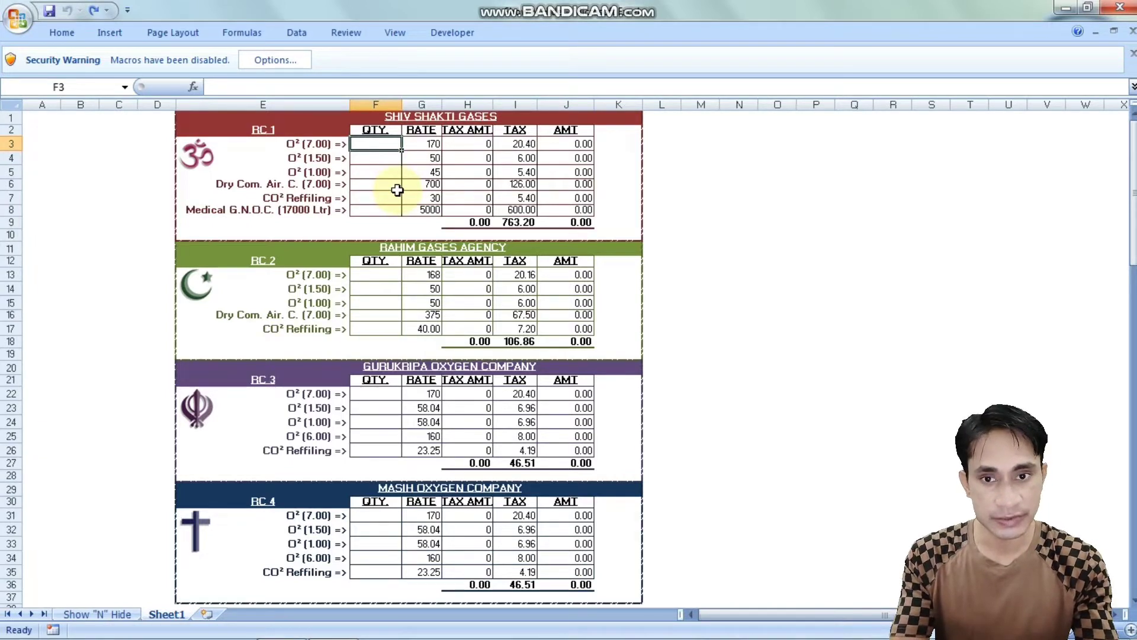
Step: Enter SHIV SHAKTI GASES quantities 32, 25, 4, 45 and 1, then check the 17989.80 total formula in J9
type("32")
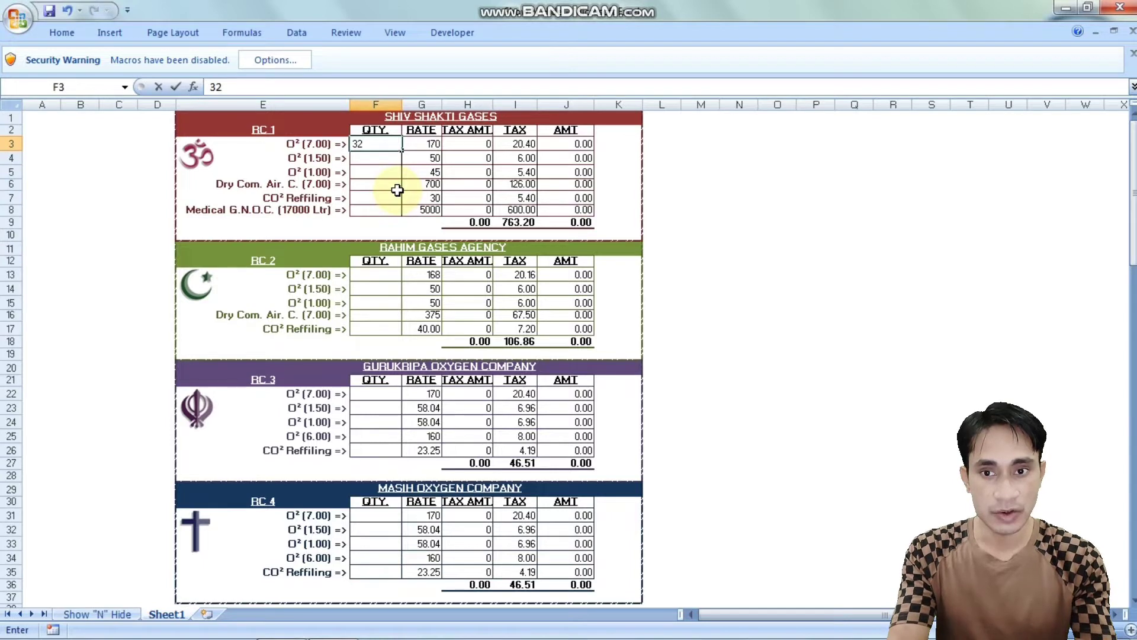
key("Return")
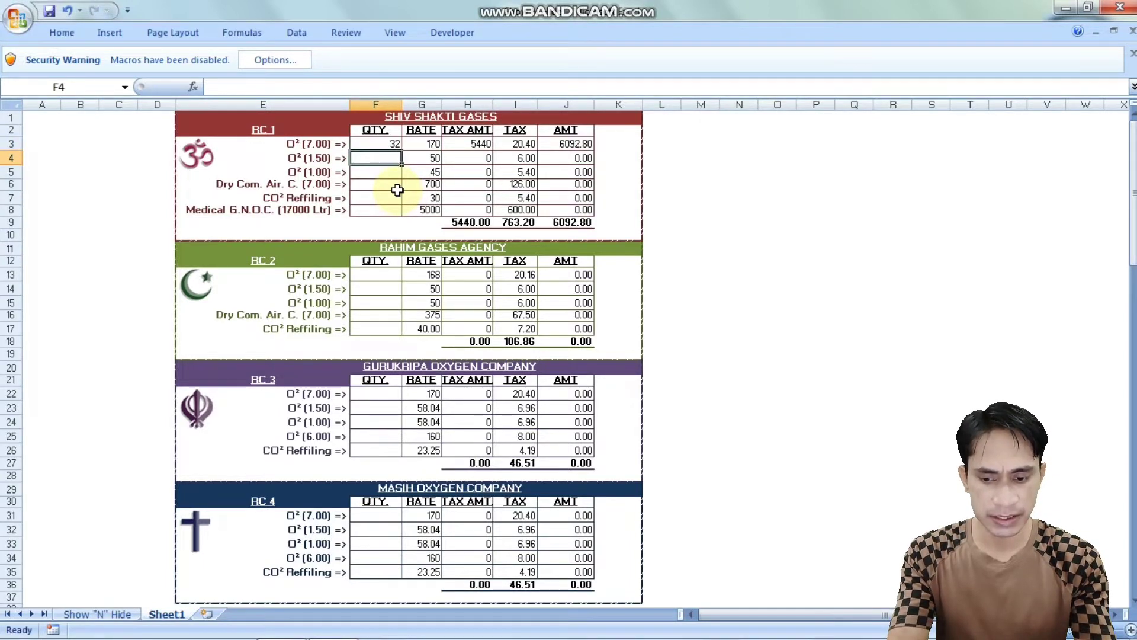
type("25")
key("Return")
key("Return")
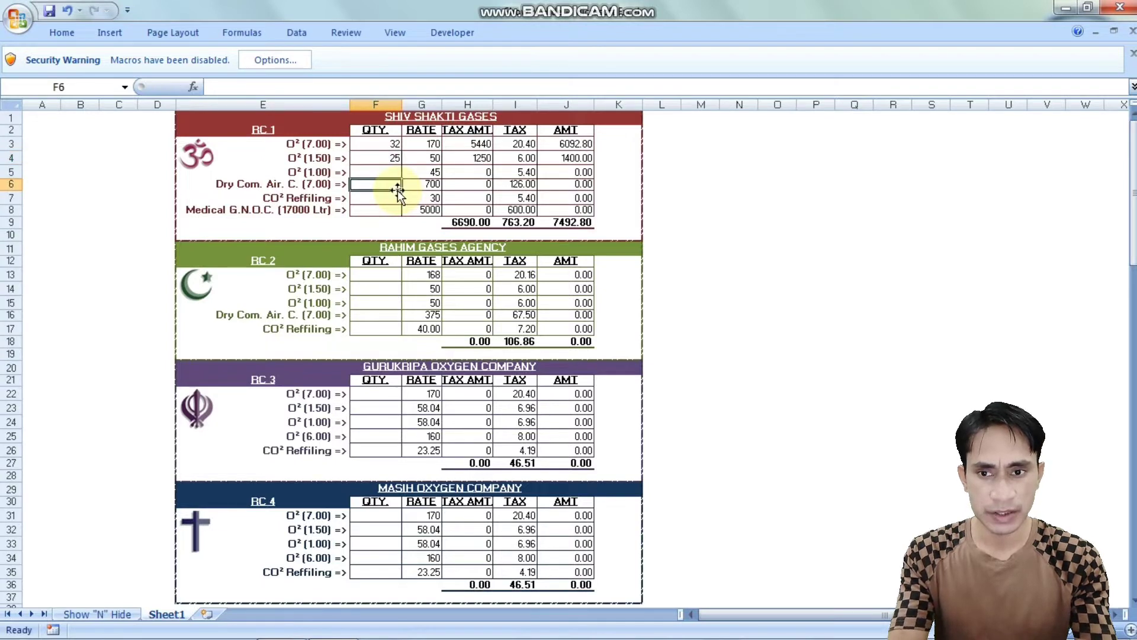
type("4")
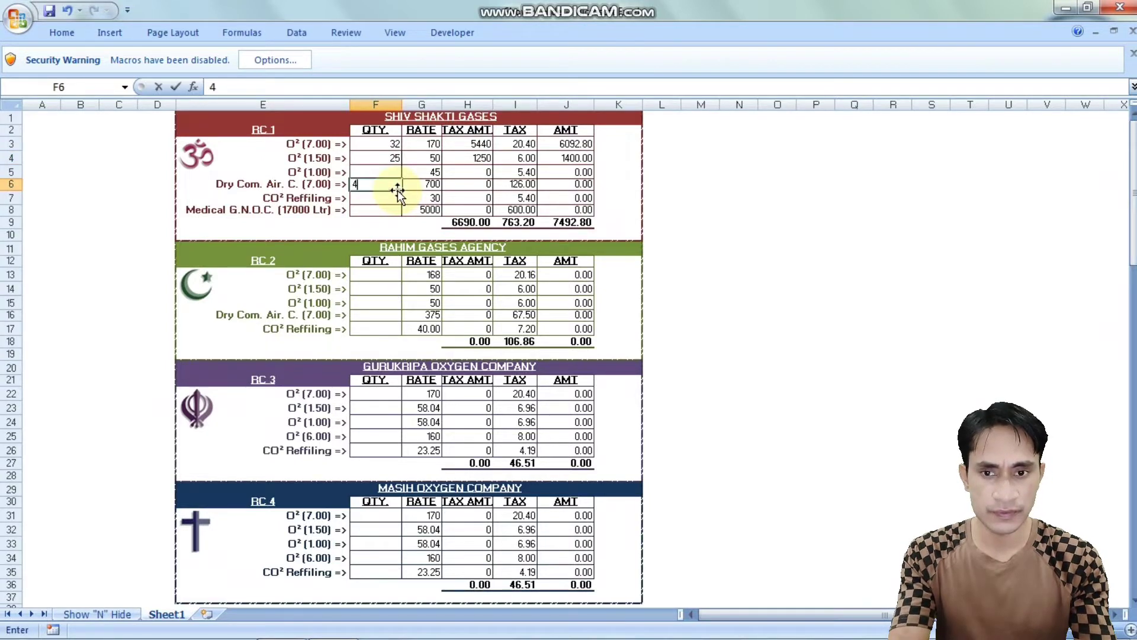
key("Return")
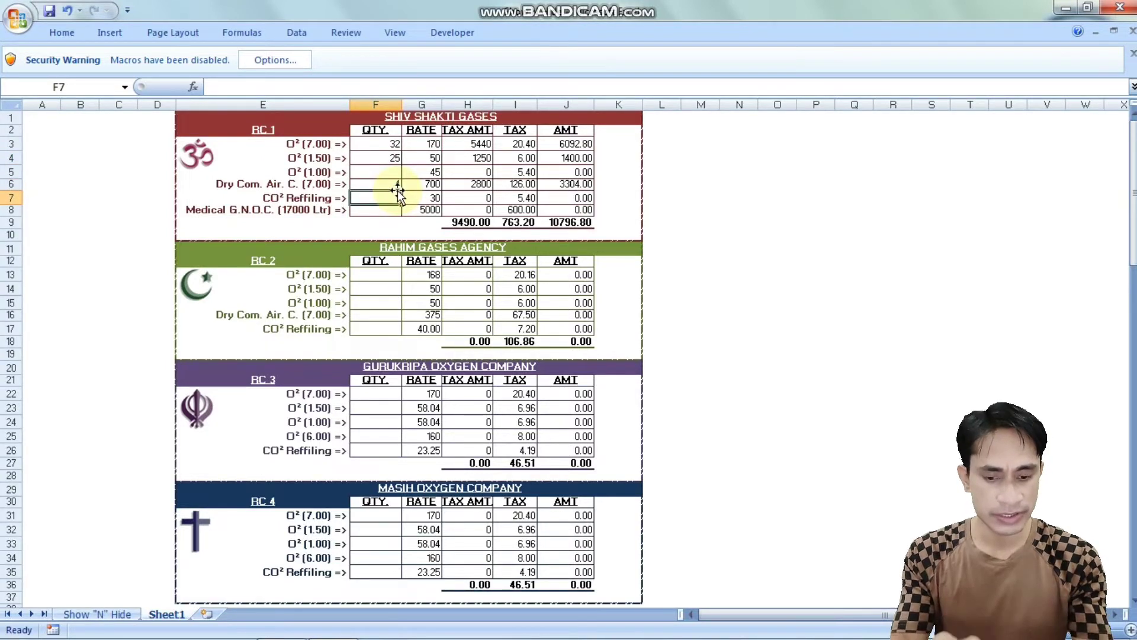
type("45")
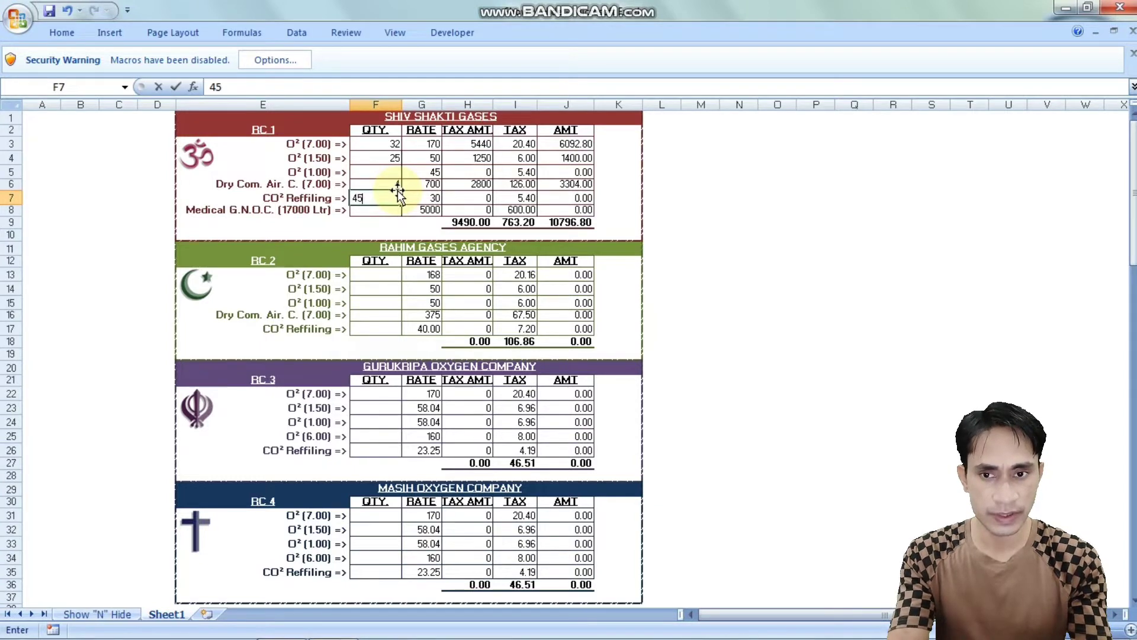
key("Return")
type("1")
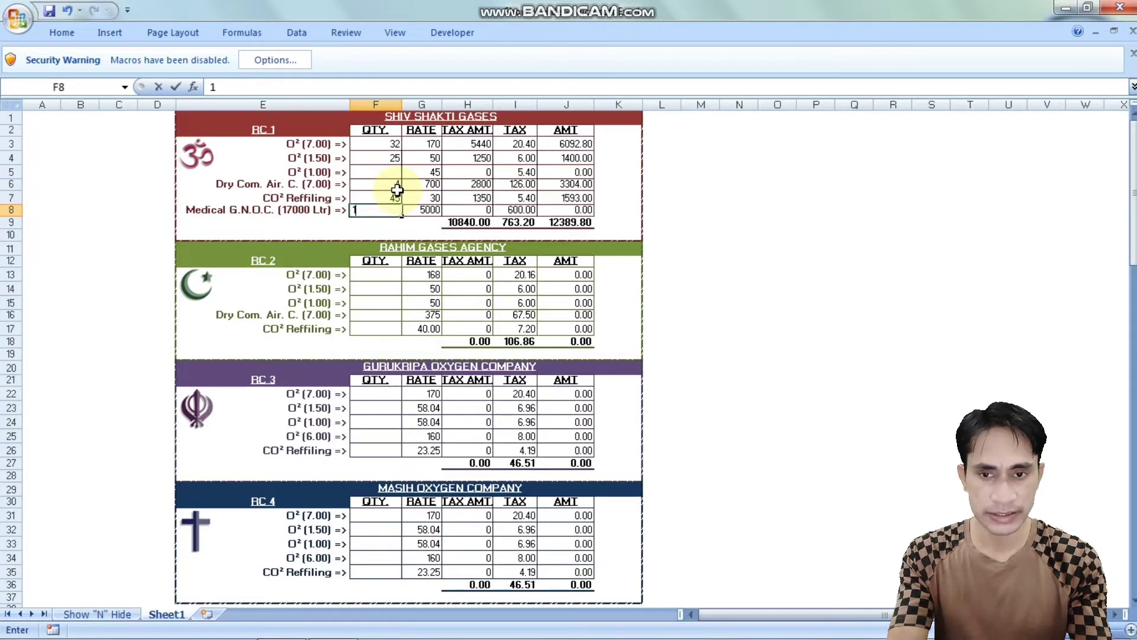
key("Return")
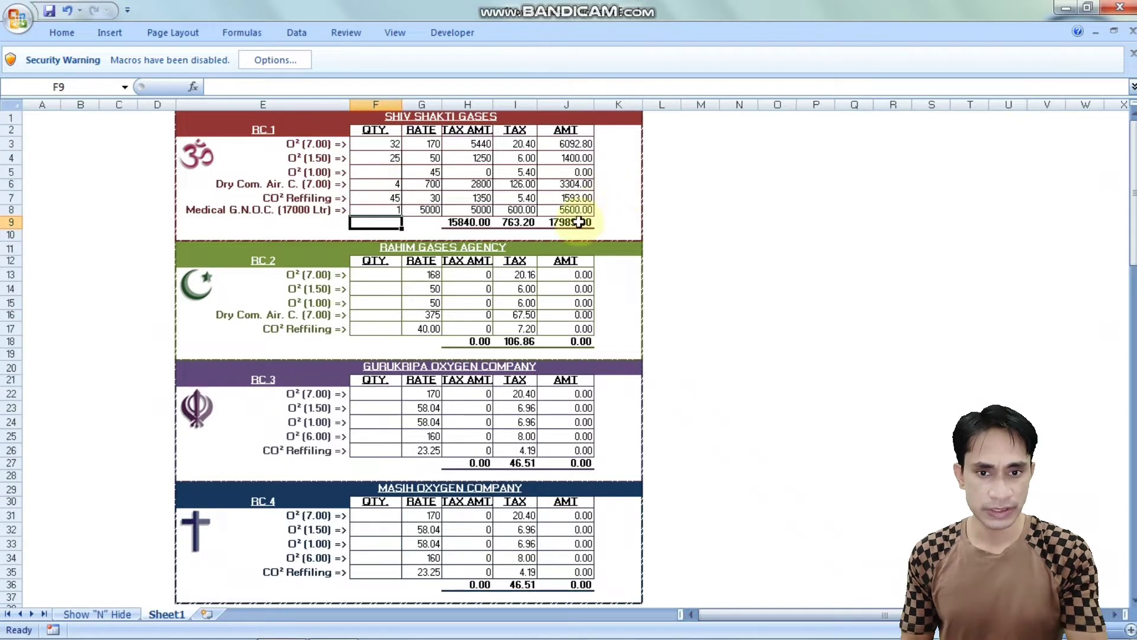
left_click(572, 222)
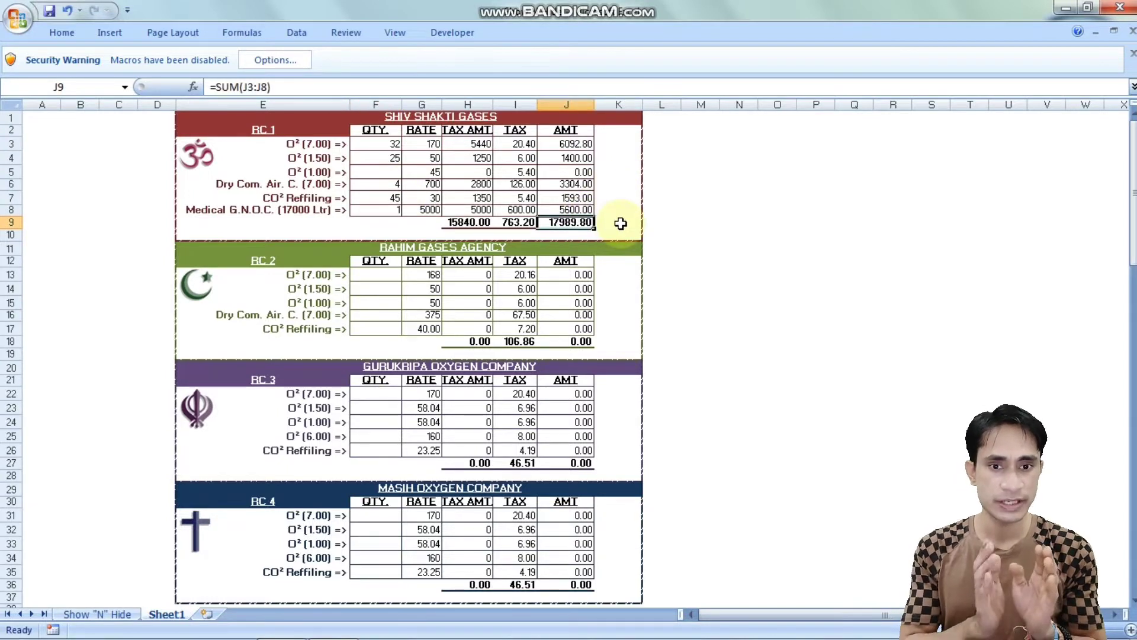
Step: Enter RAHIM GASES AGENCY quantities 34 for O² (7.00) and 25 for O² (1.00), and check the 9449.44 total
left_click(375, 275)
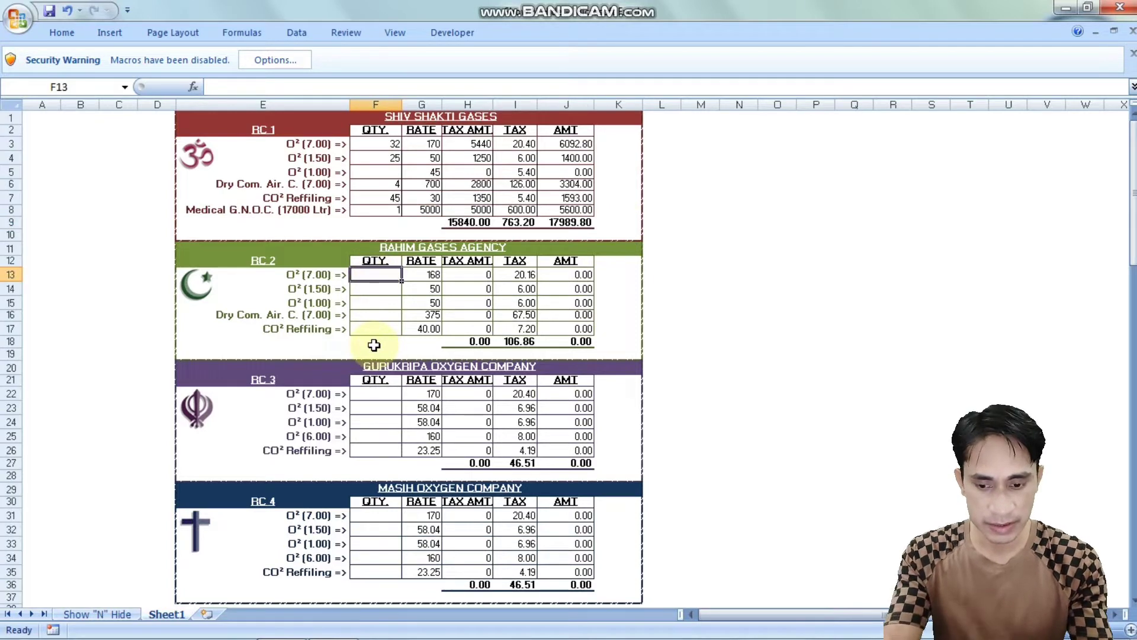
type("34")
key("Return")
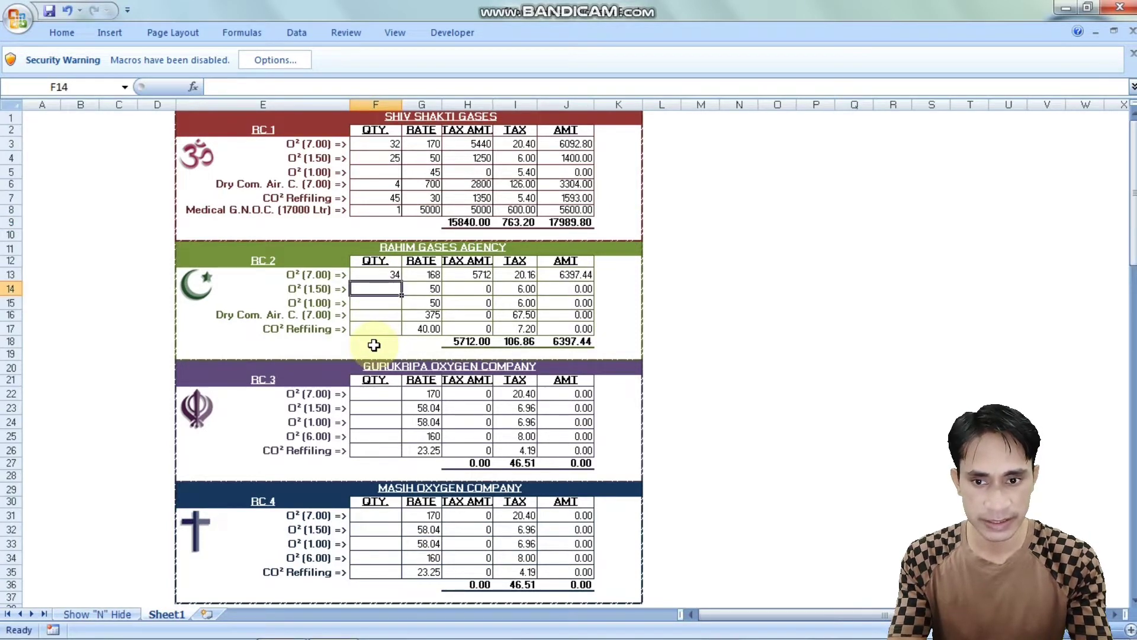
key("Return")
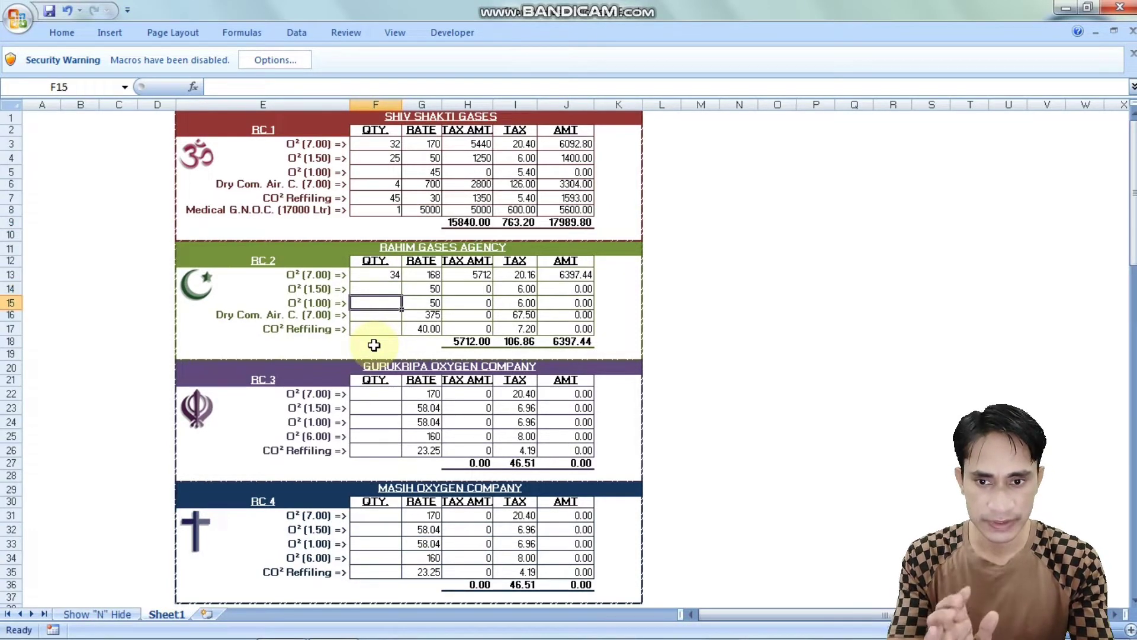
type("25")
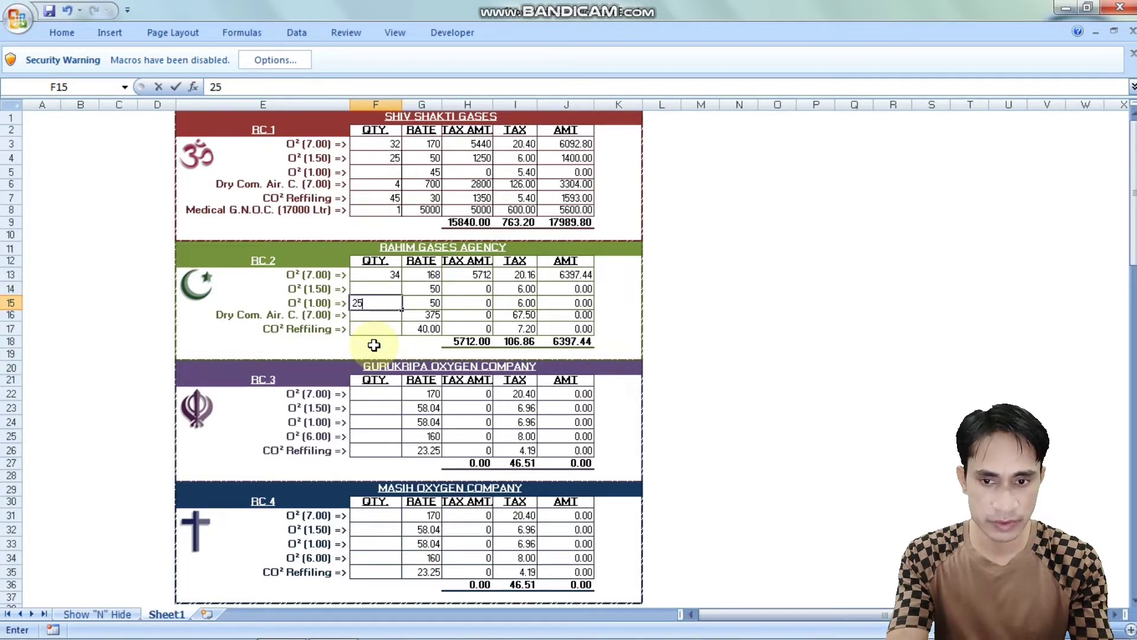
key("Return")
key("Return")
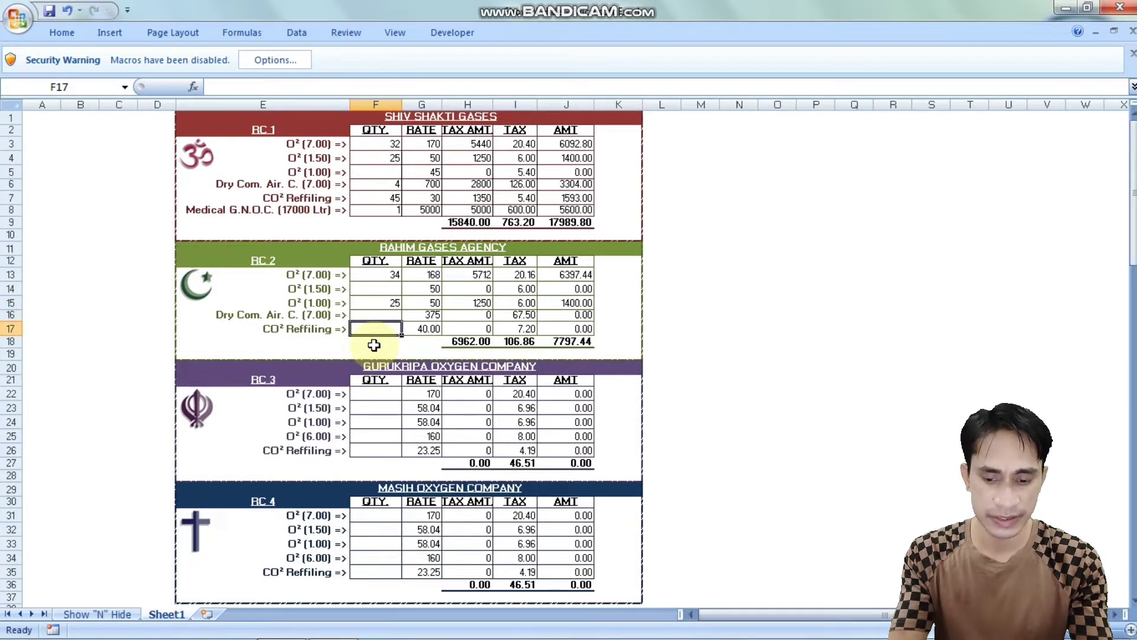
type("35")
key("Return")
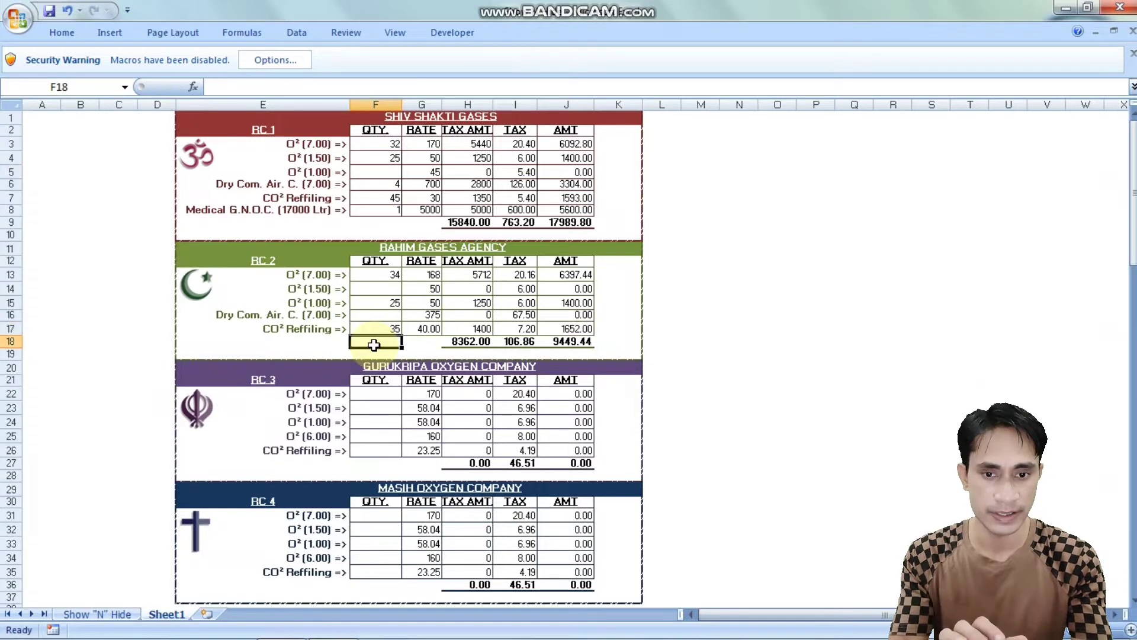
left_click(587, 344)
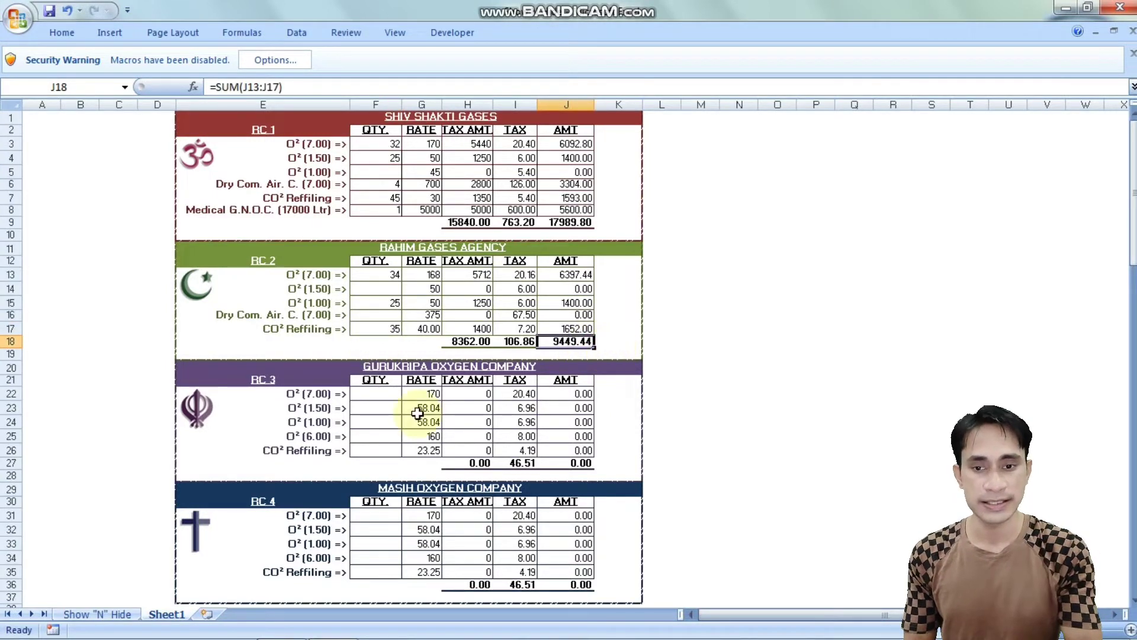
left_click(375, 394)
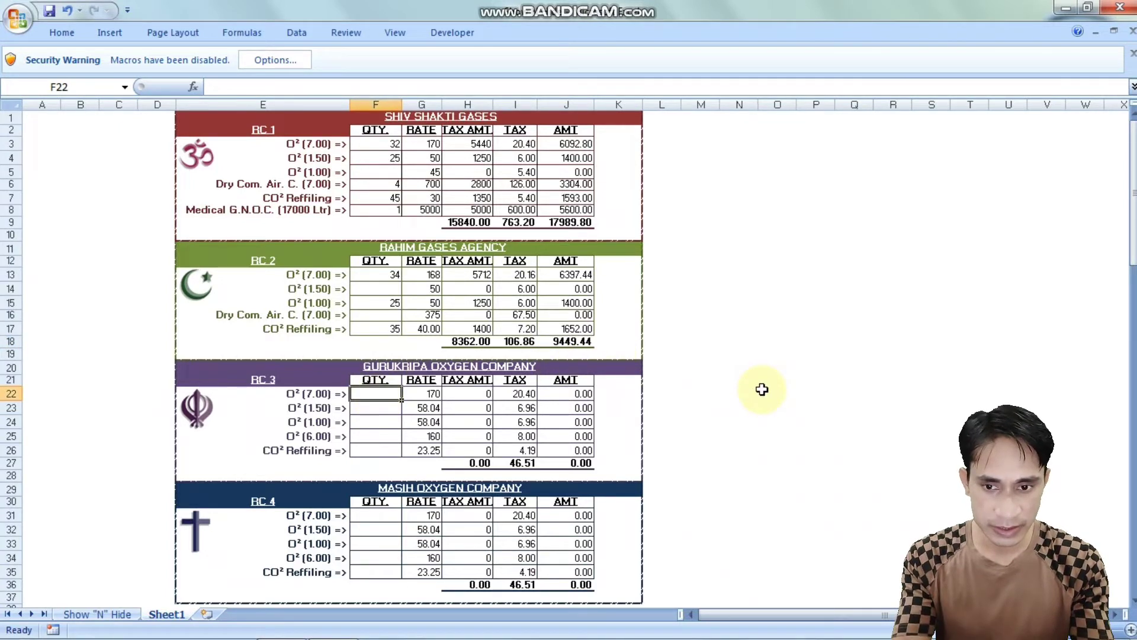
Step: Enter GURUKRIPA OXYGEN COMPANY quantities 27, 7, 5 and 24 (CO² Refilling), totalling 7094.27
type("27")
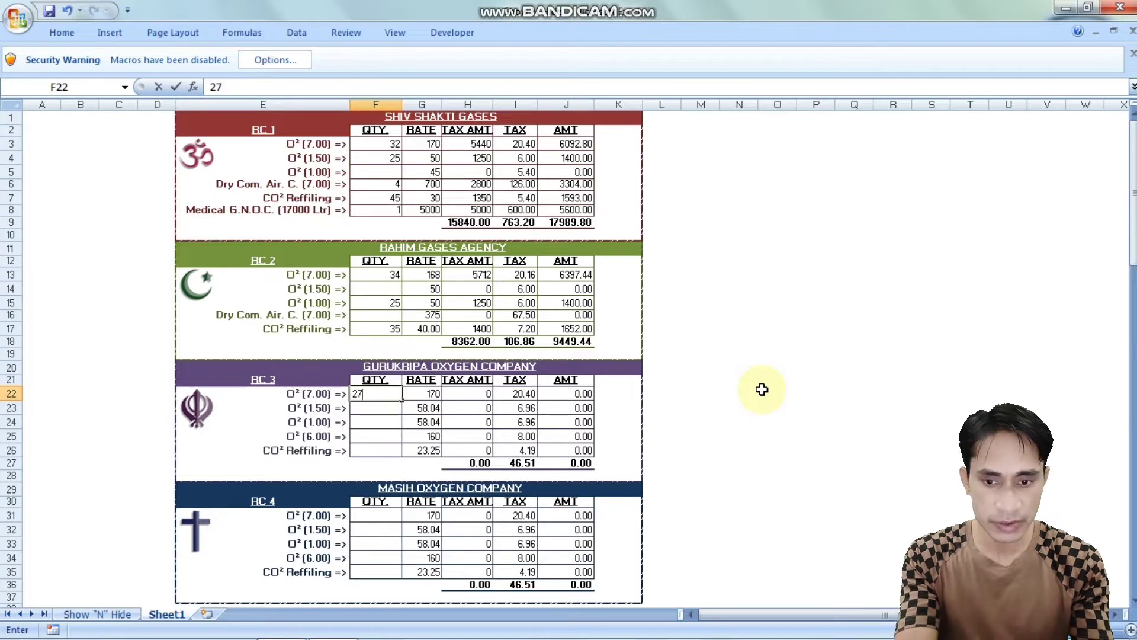
key("Return")
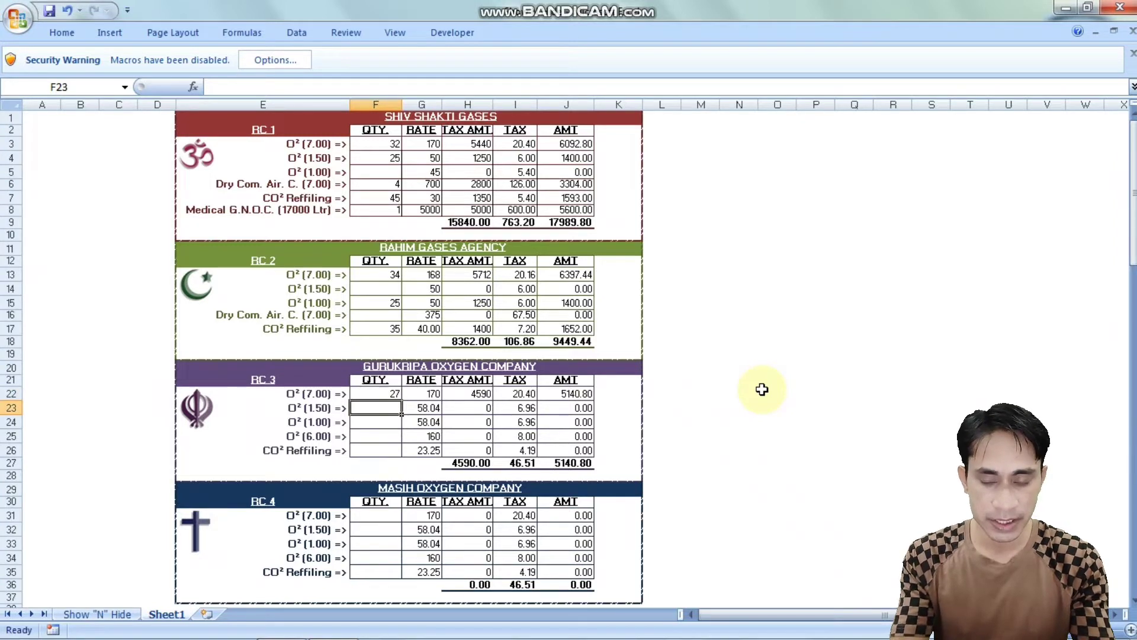
type("7")
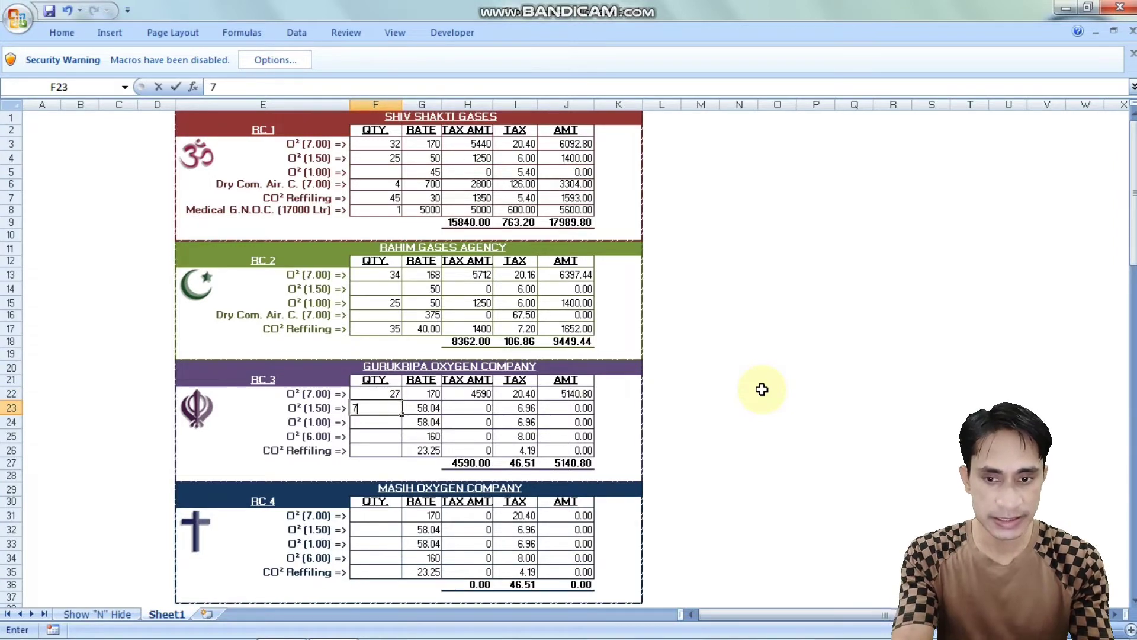
key("Return")
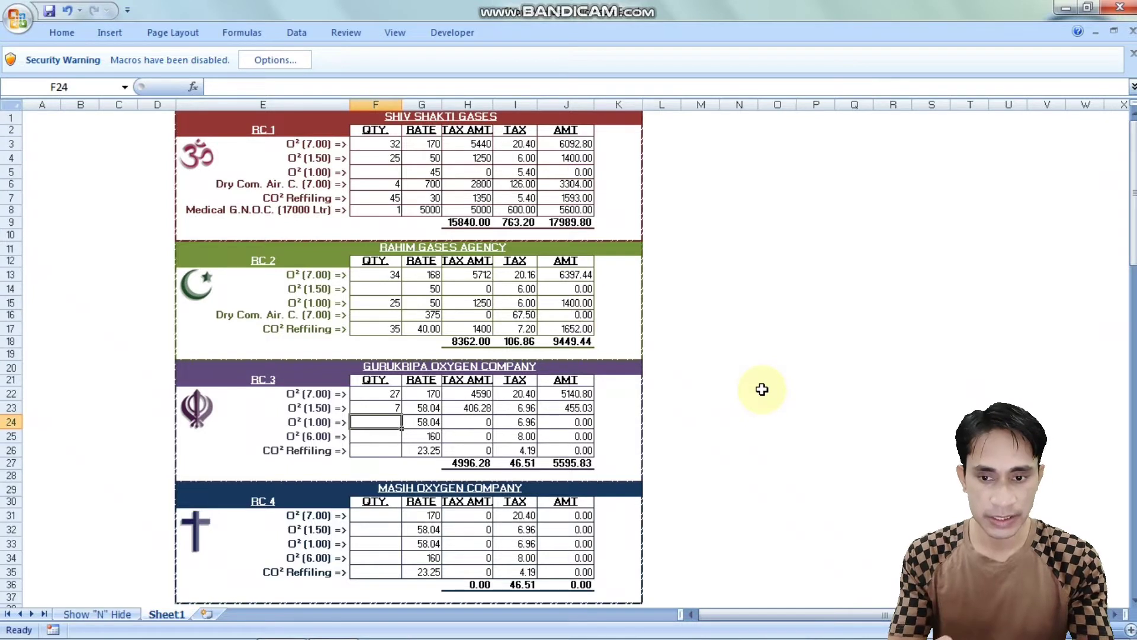
key("Return")
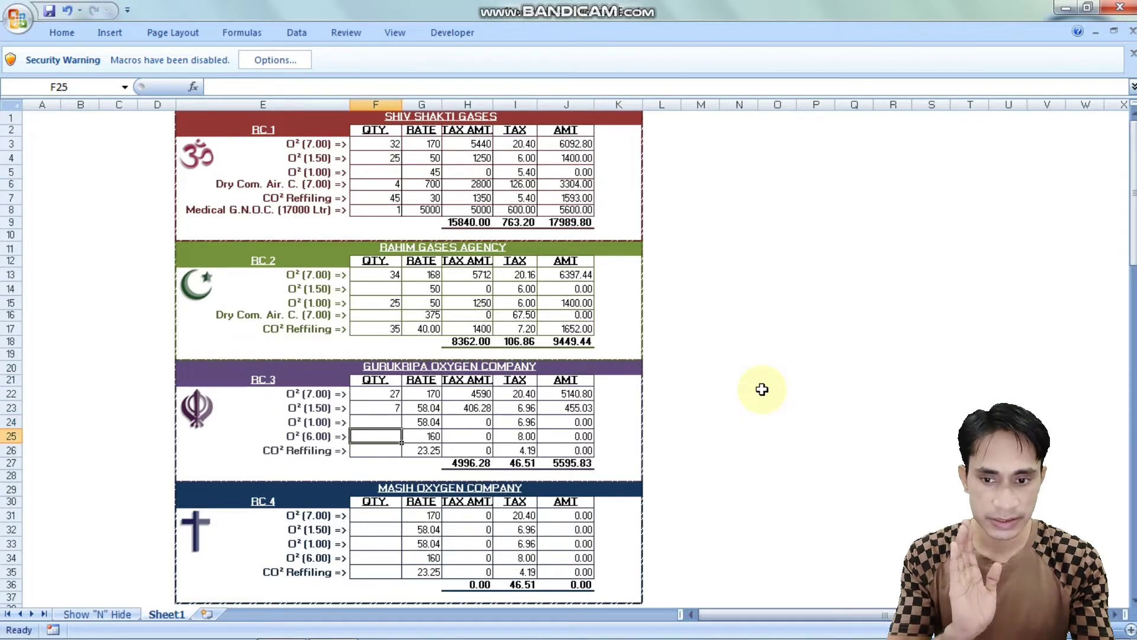
type("5")
key("Return")
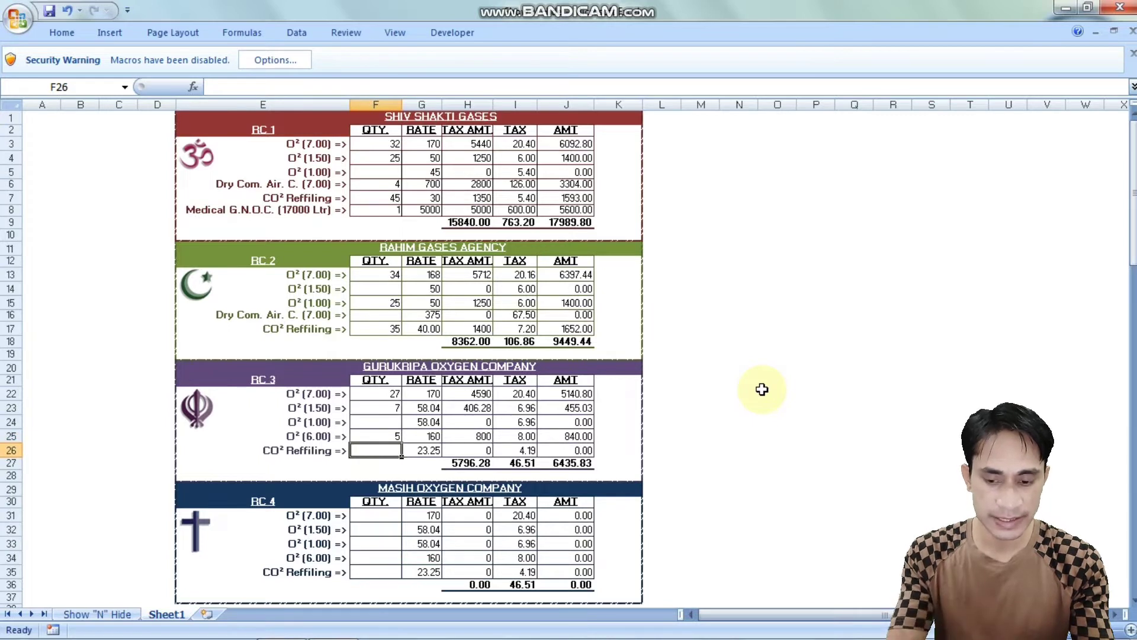
type("24")
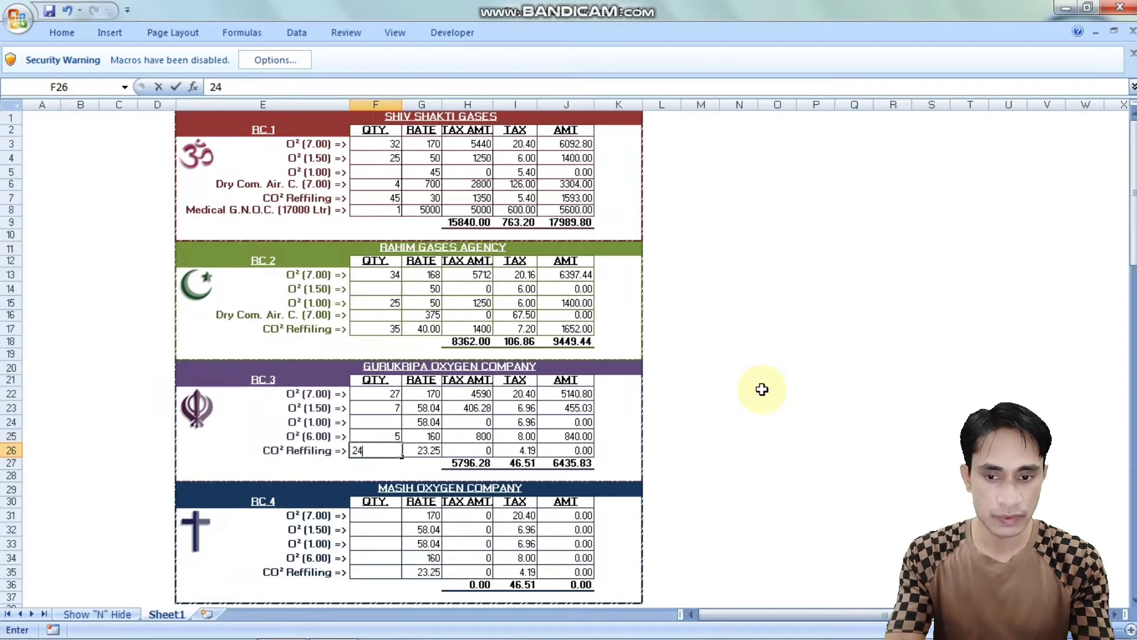
key("Return")
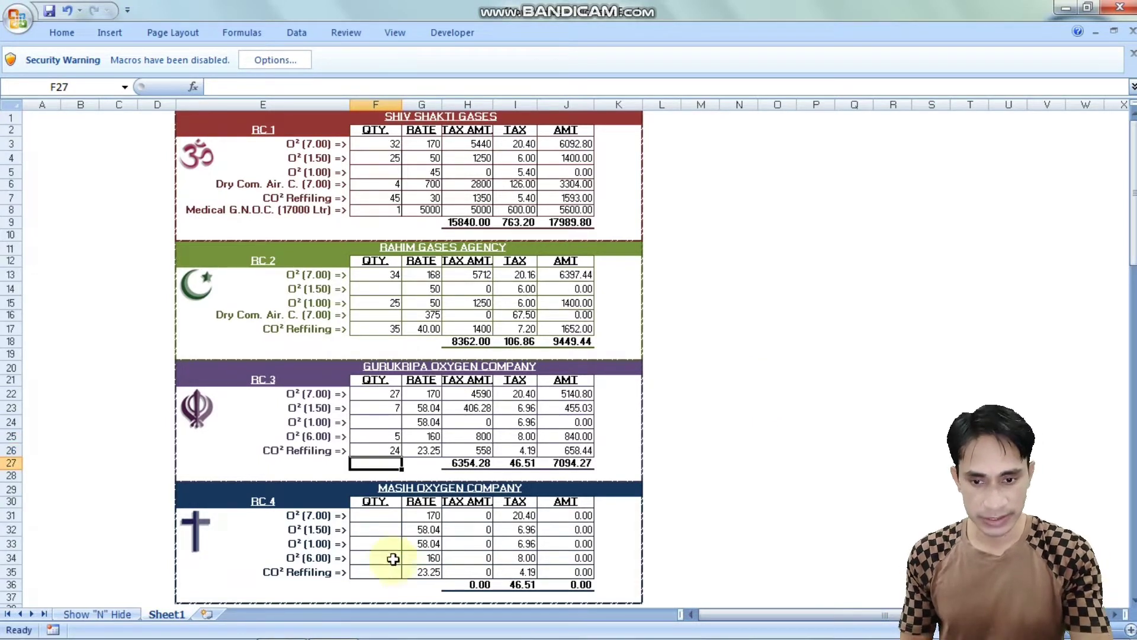
Step: Enter MASIH OXYGEN COMPANY quantities 45 for O² (7.00) and 36 for CO² Refilling, totalling 9555.66
left_click(379, 516)
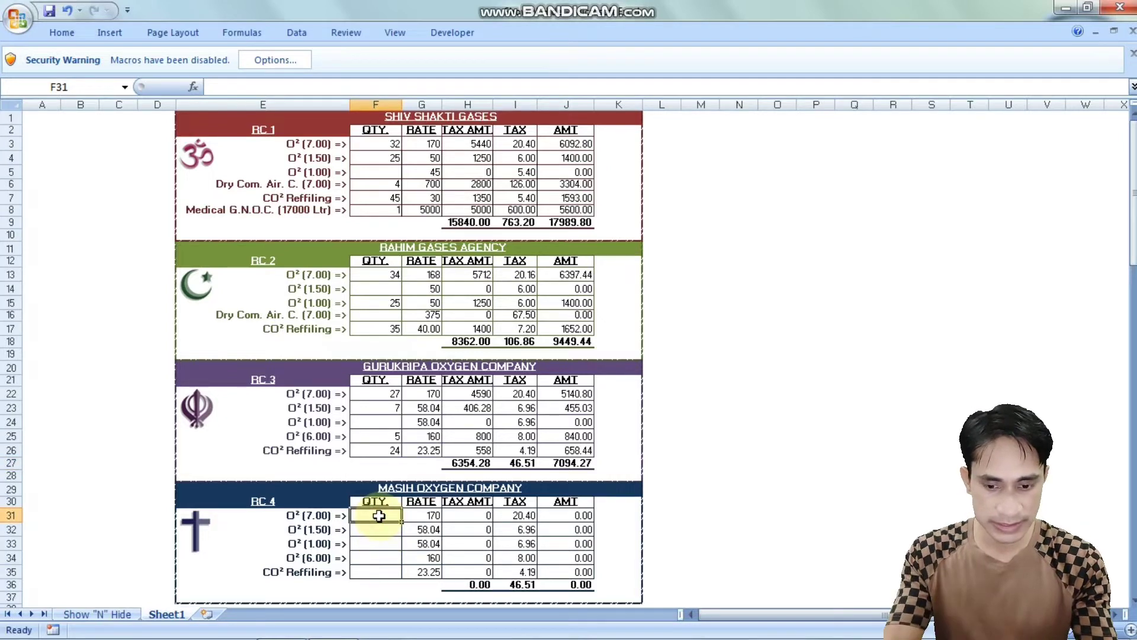
type("45")
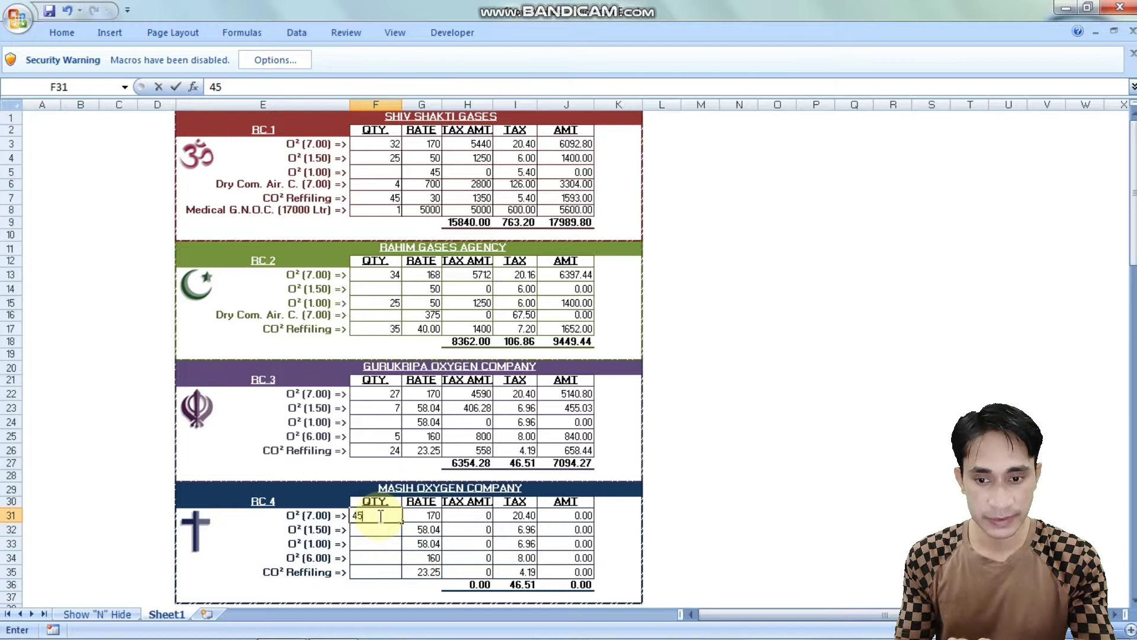
key("Return")
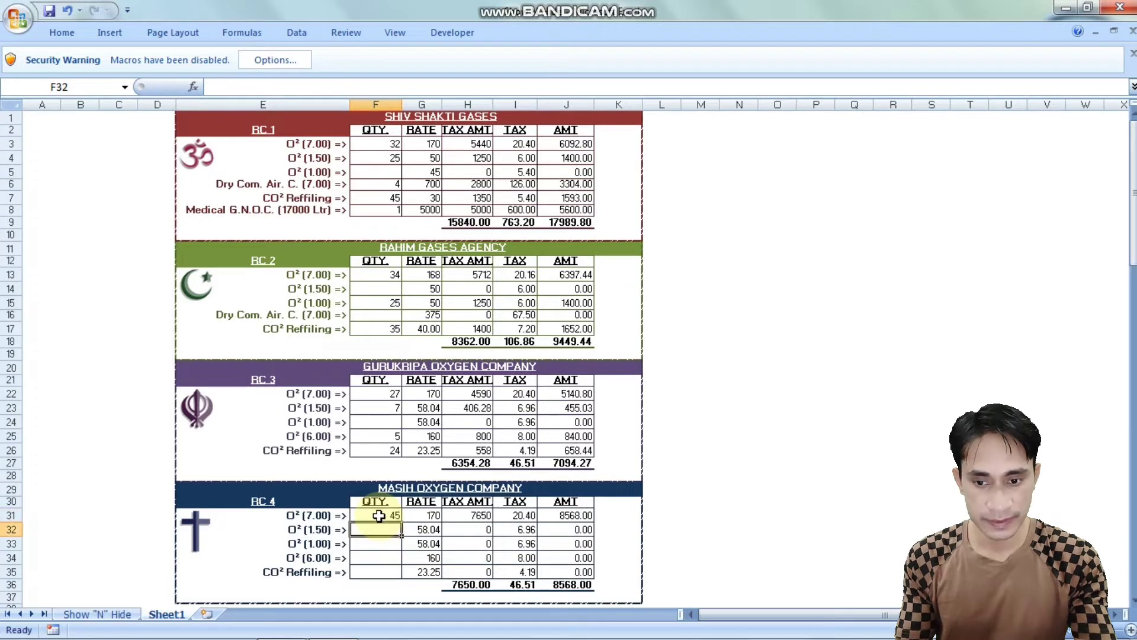
key("Return")
key("Return")
key("Return")
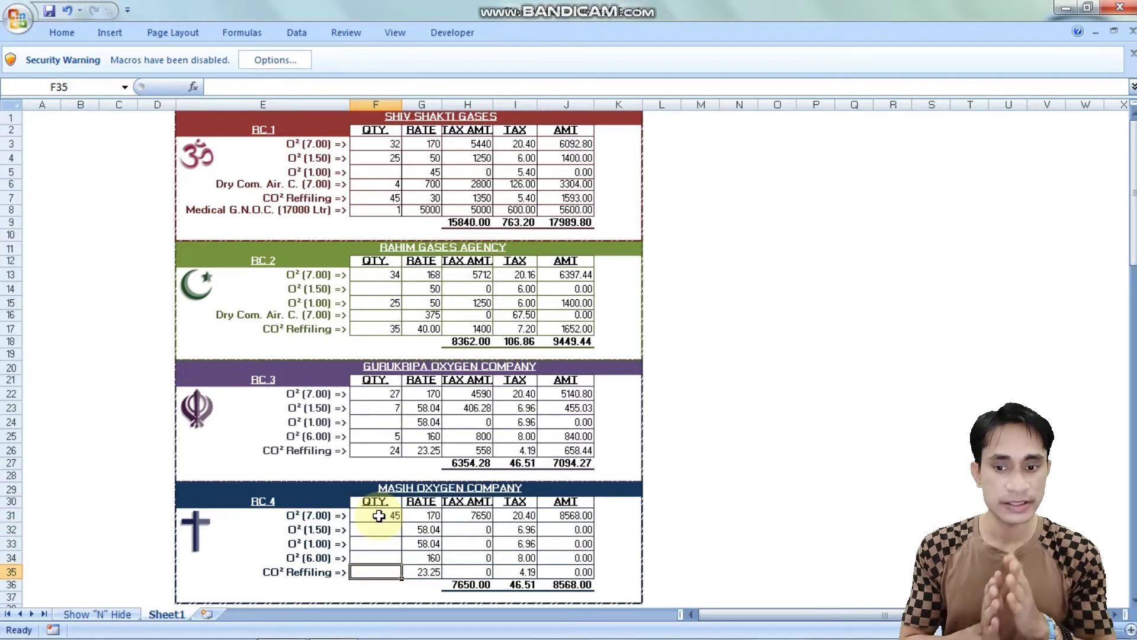
type("36")
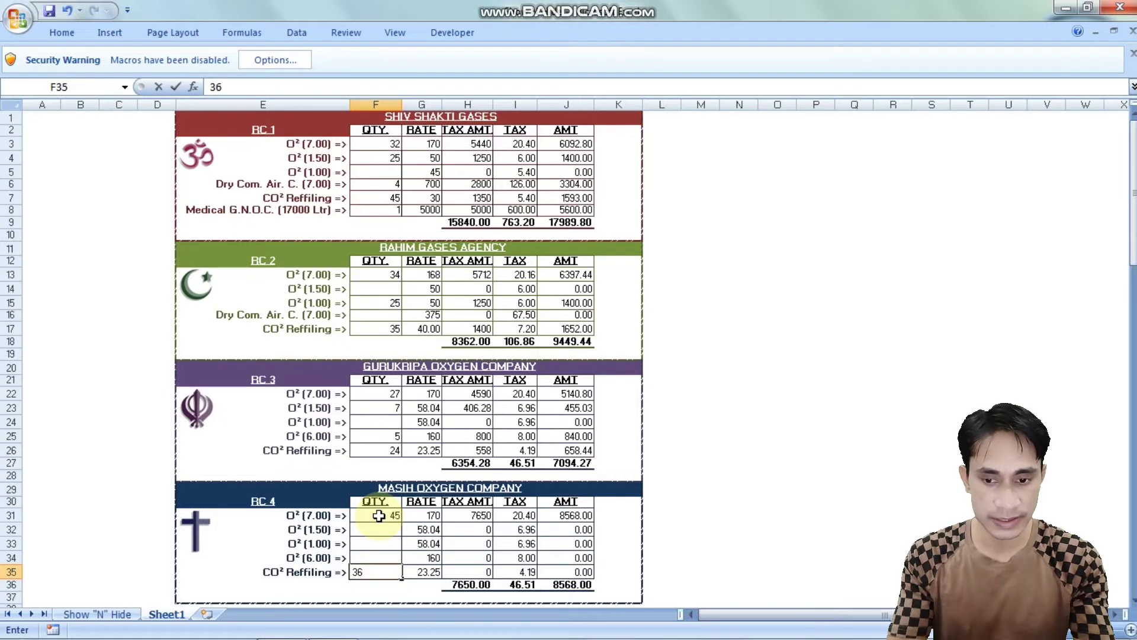
key("Return")
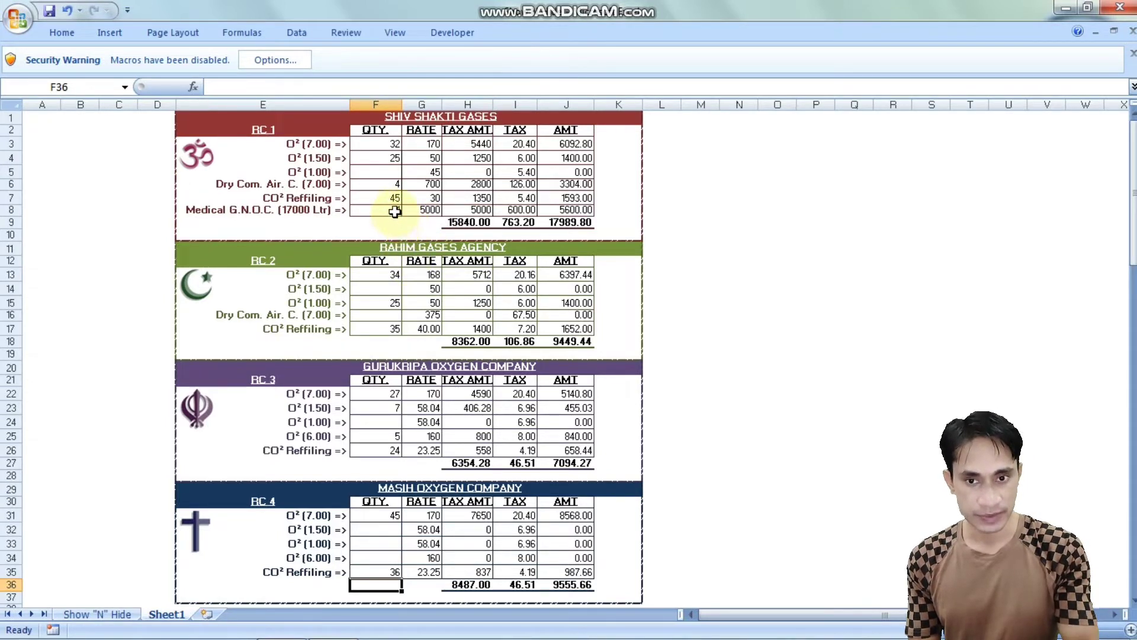
Step: Set SHIV SHAKTI GASES quantities to 12 and 23 (CO² Refilling), clear the rest, and verify the 3099.00 total
left_click(384, 145)
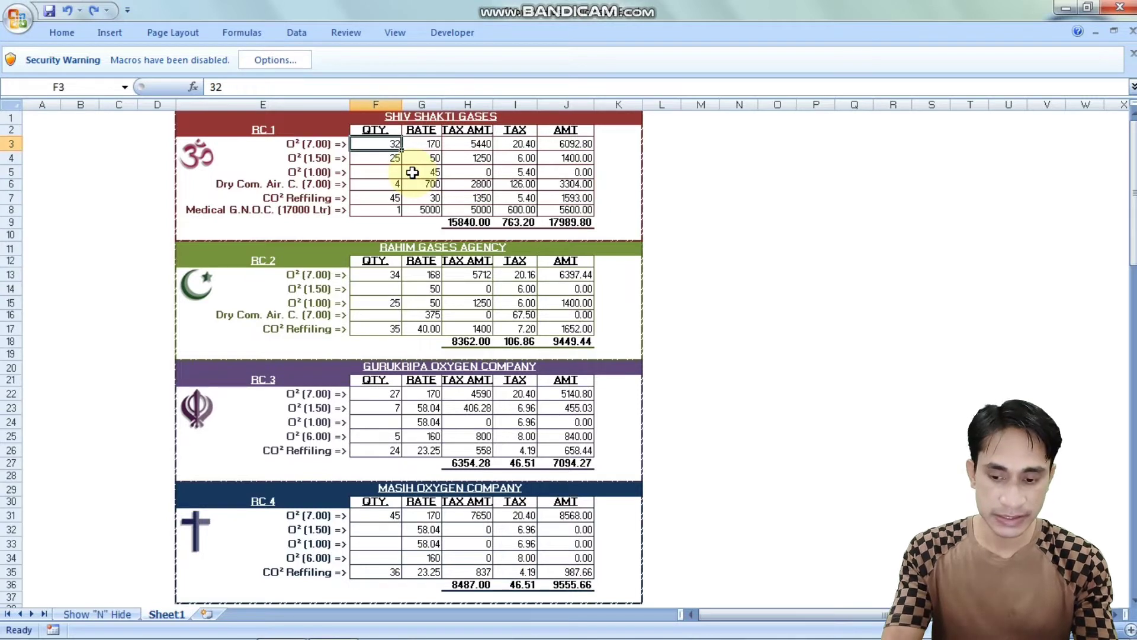
type("12")
key("Return")
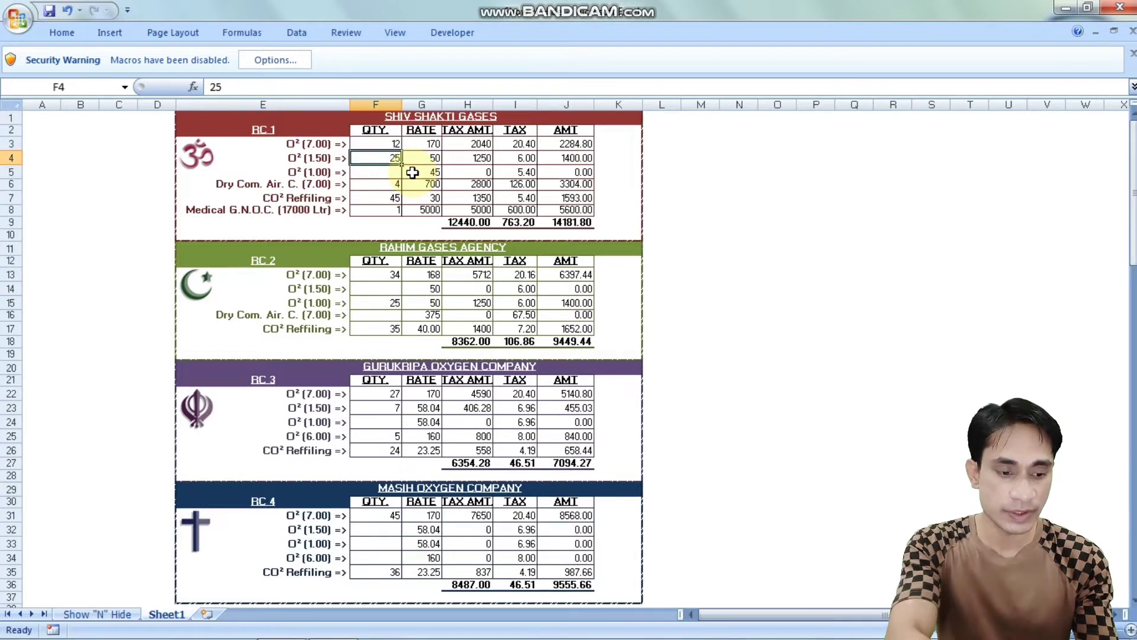
key("Delete")
key("Down")
key("Down")
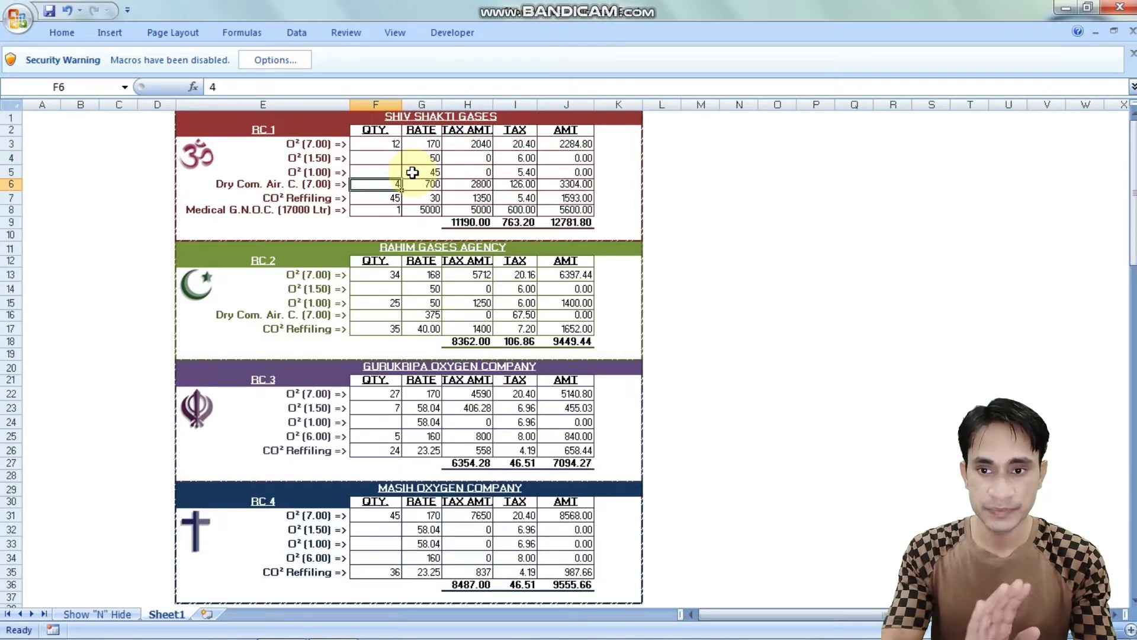
key("Delete")
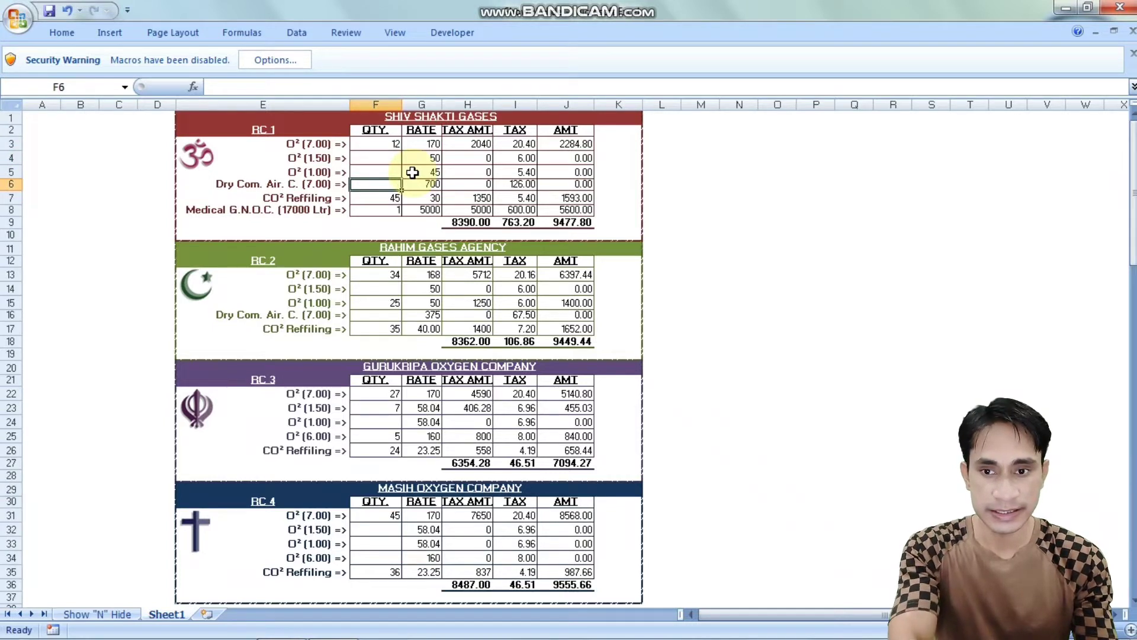
key("Down")
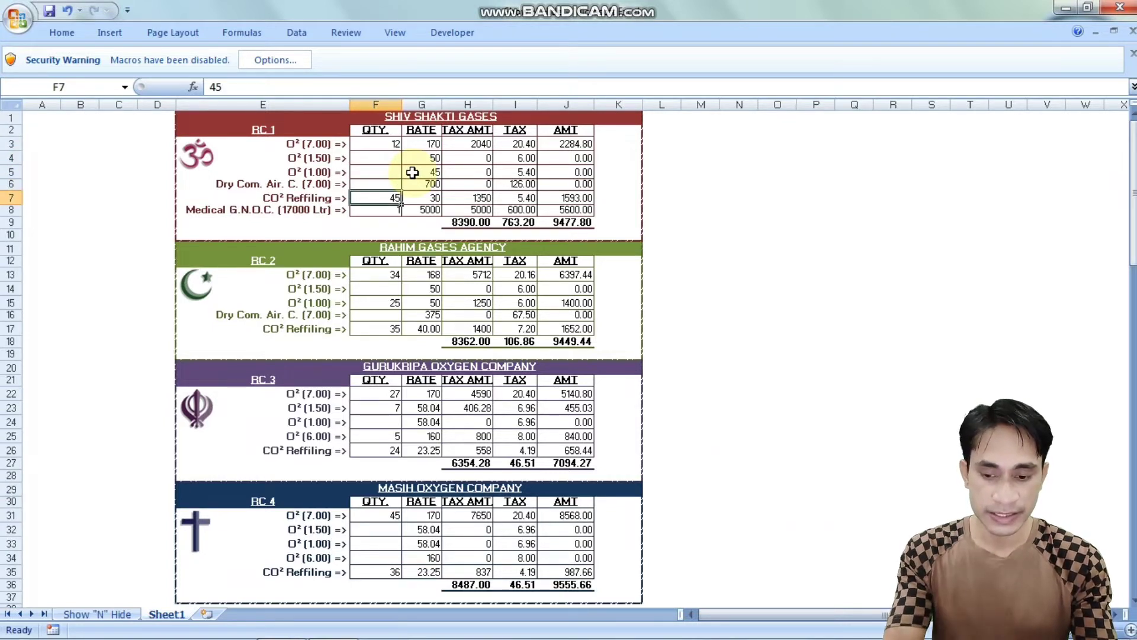
type("23")
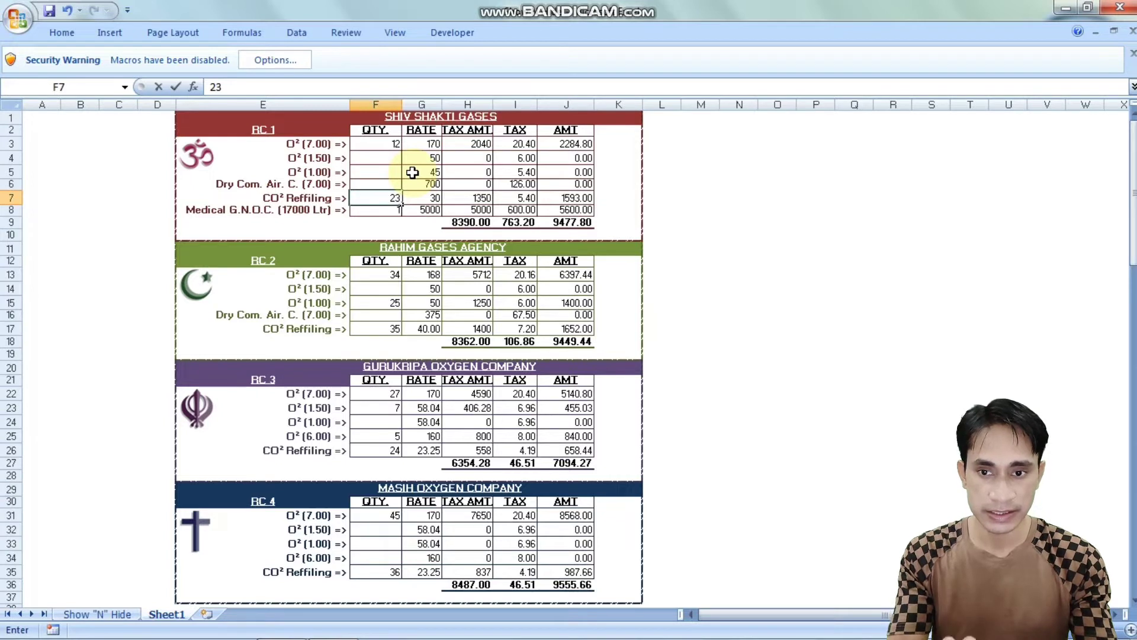
key("Return")
key("Delete")
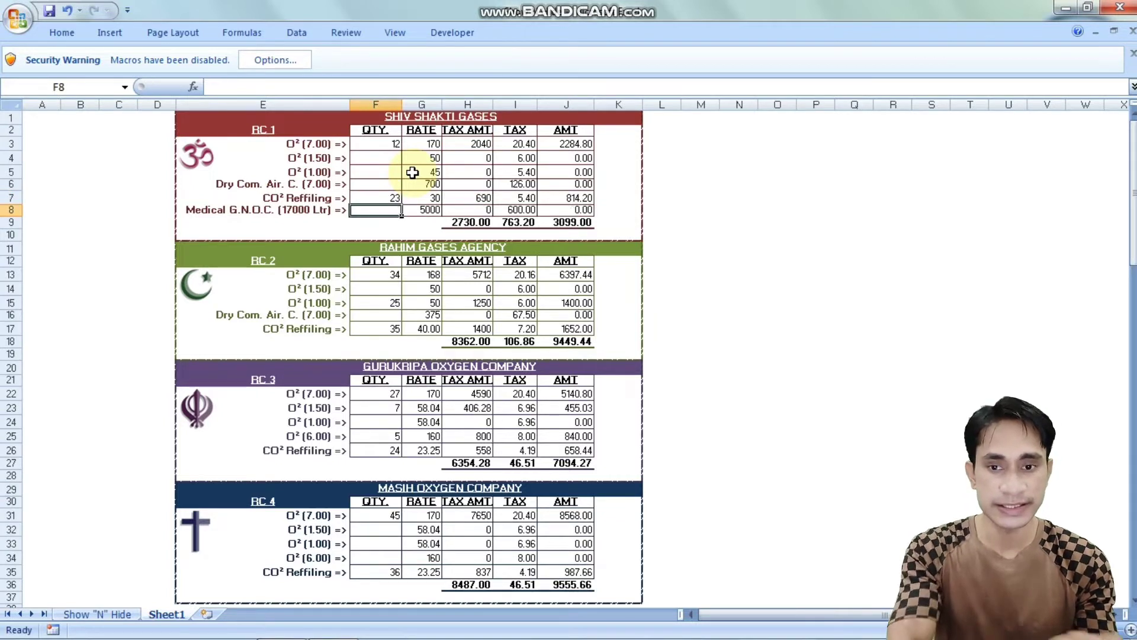
key("Down")
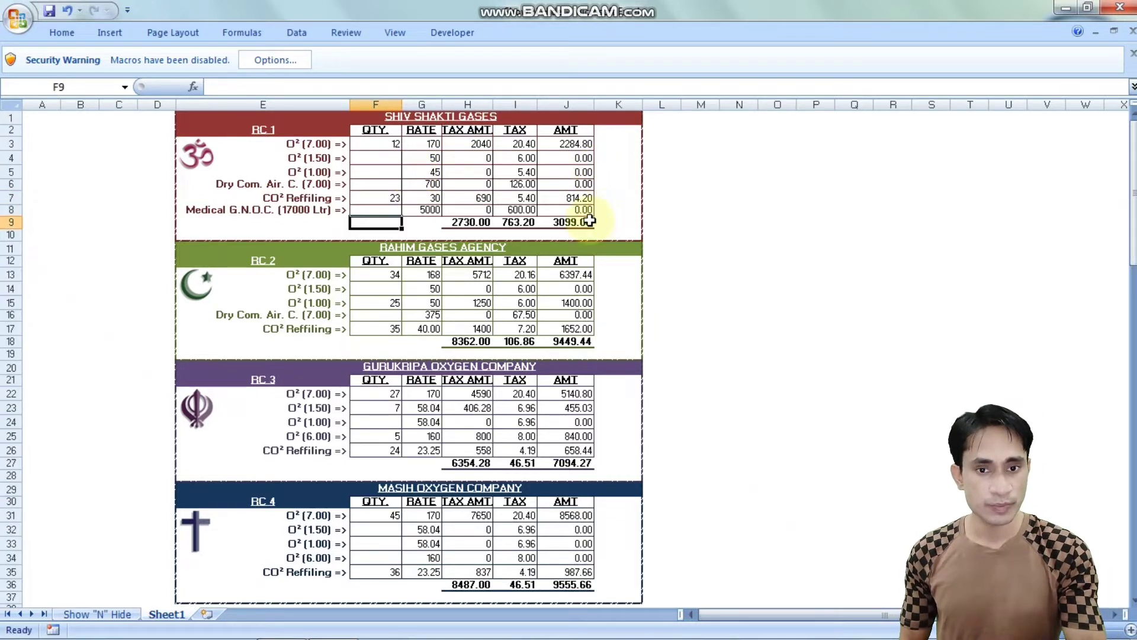
left_click(585, 223)
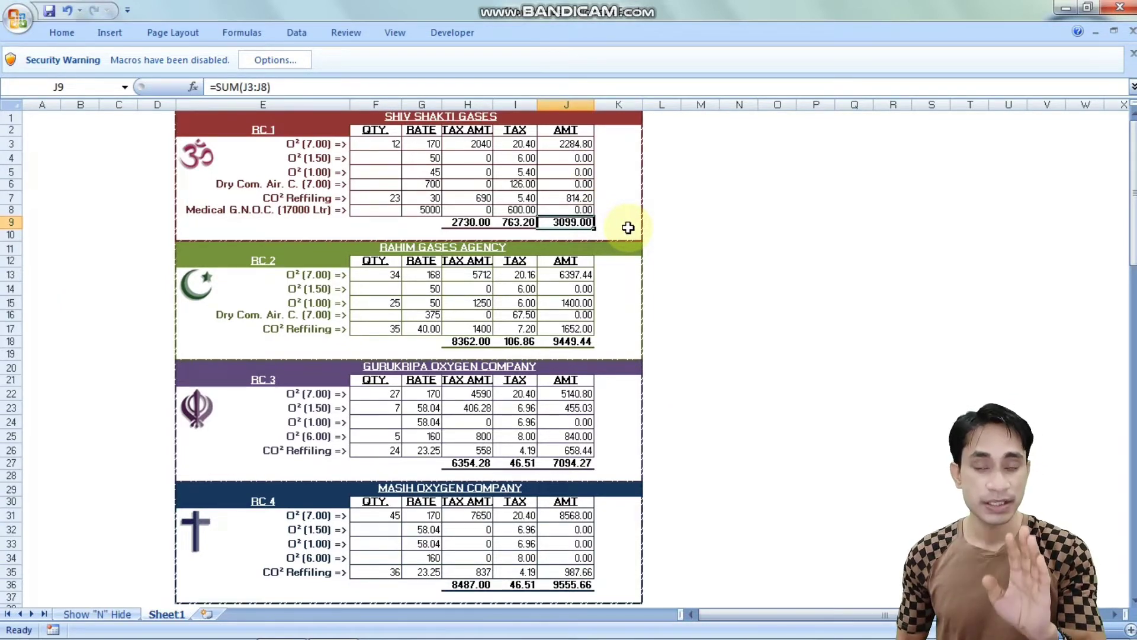
left_click(585, 344)
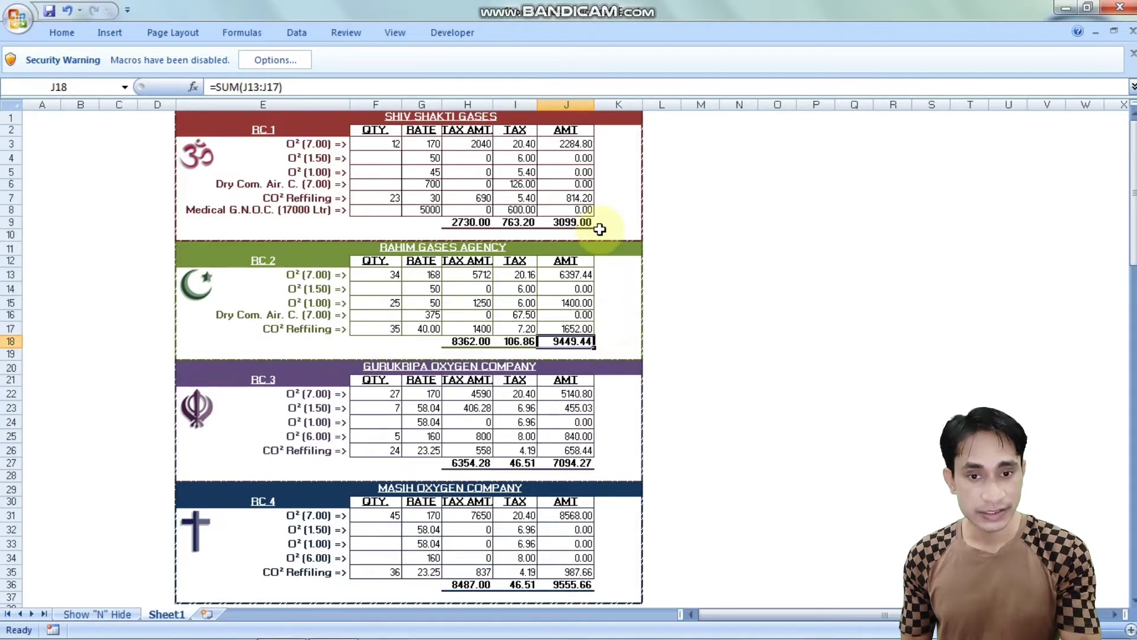
left_click(583, 222)
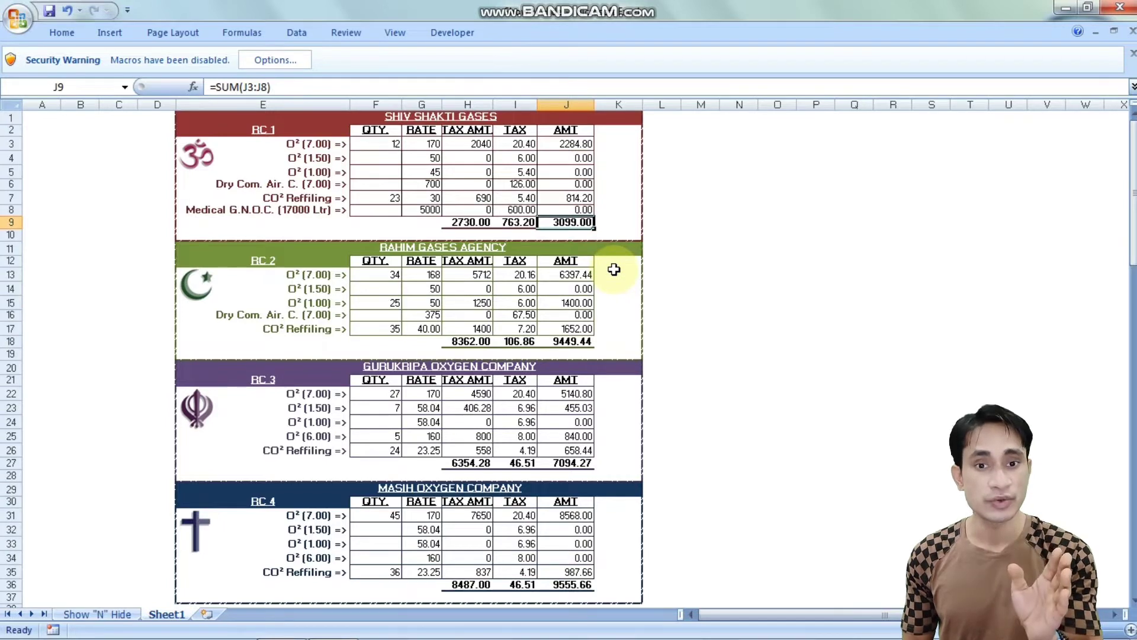
left_click(589, 341)
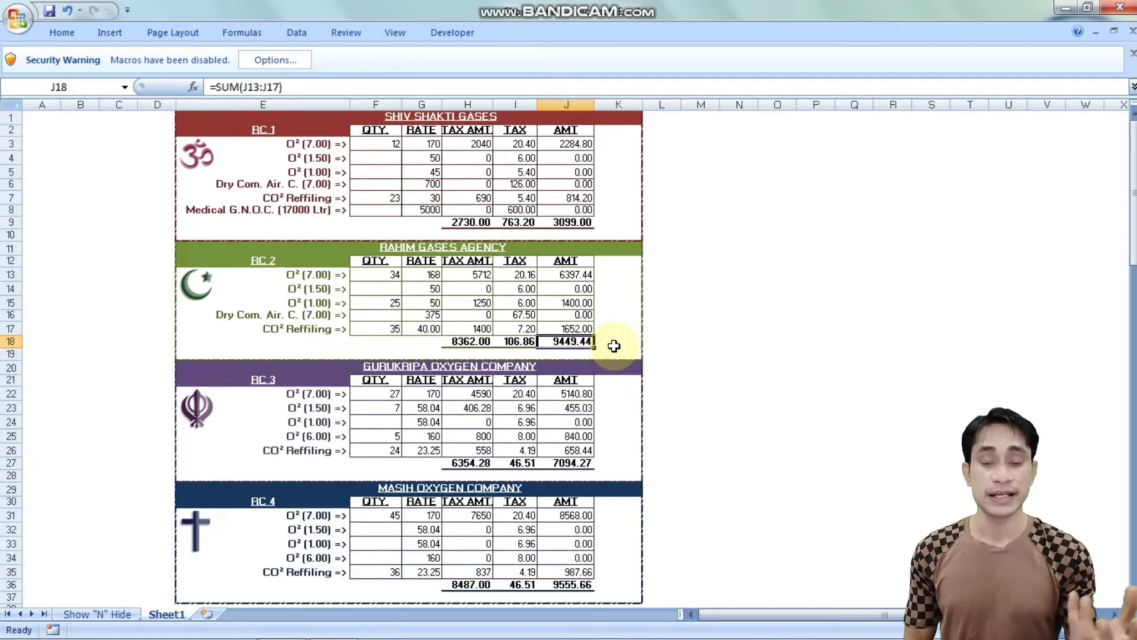
left_click(614, 343)
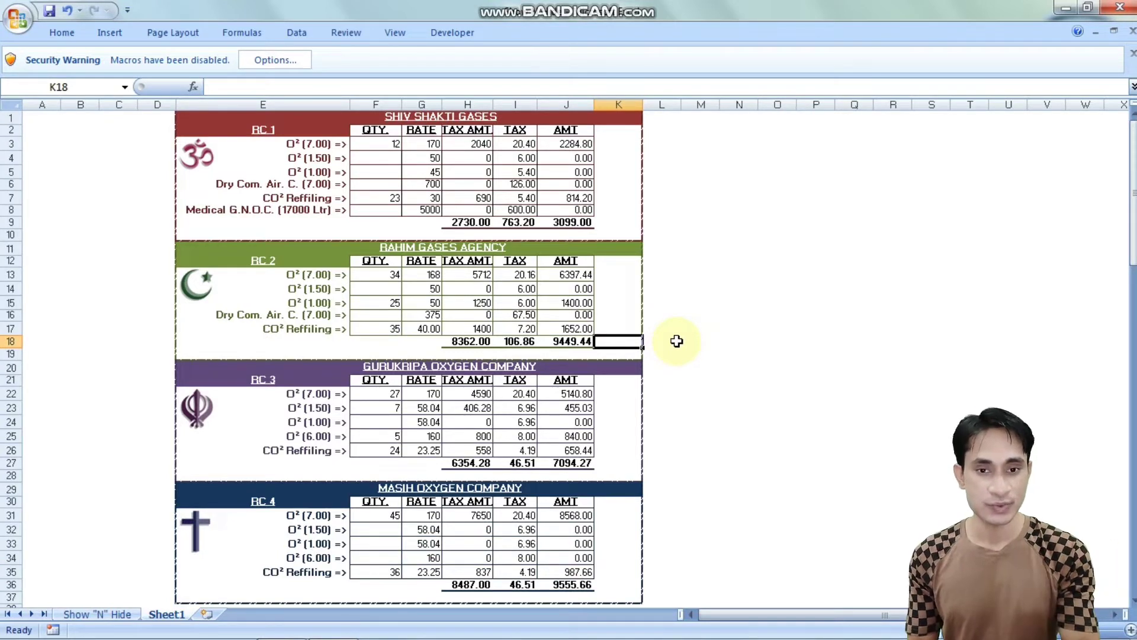
left_click(568, 201)
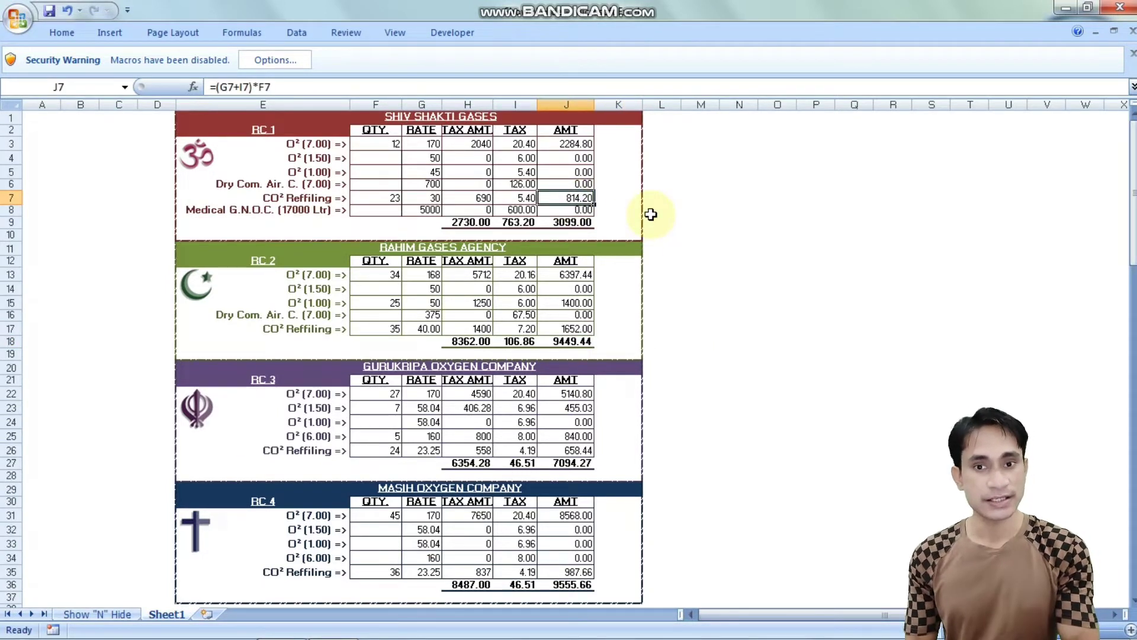
left_click(582, 221)
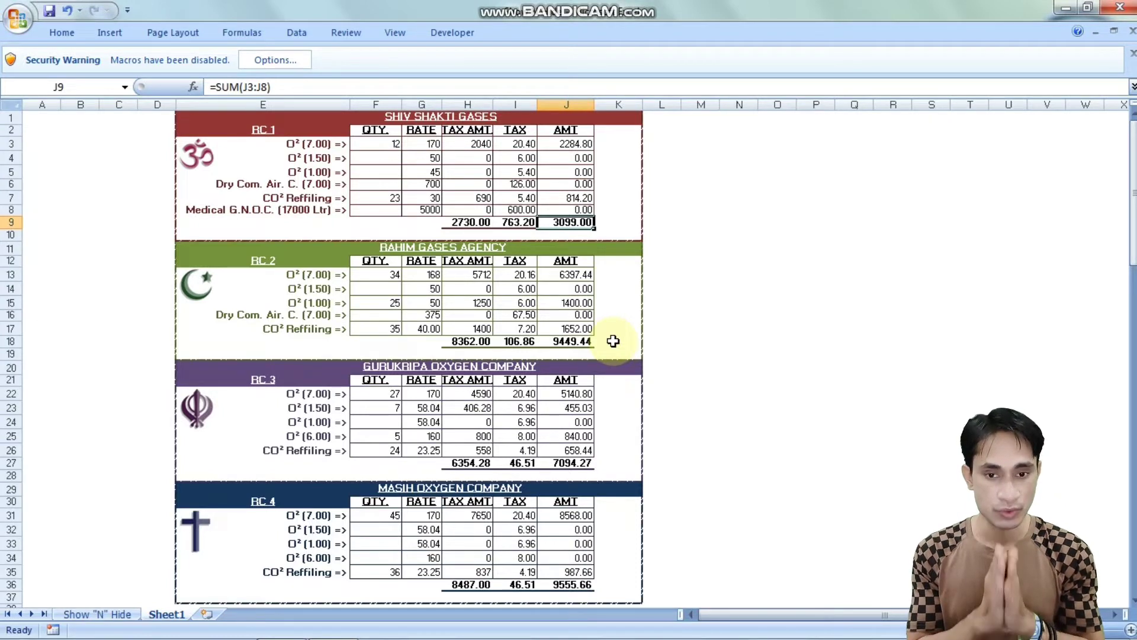
left_click(629, 330)
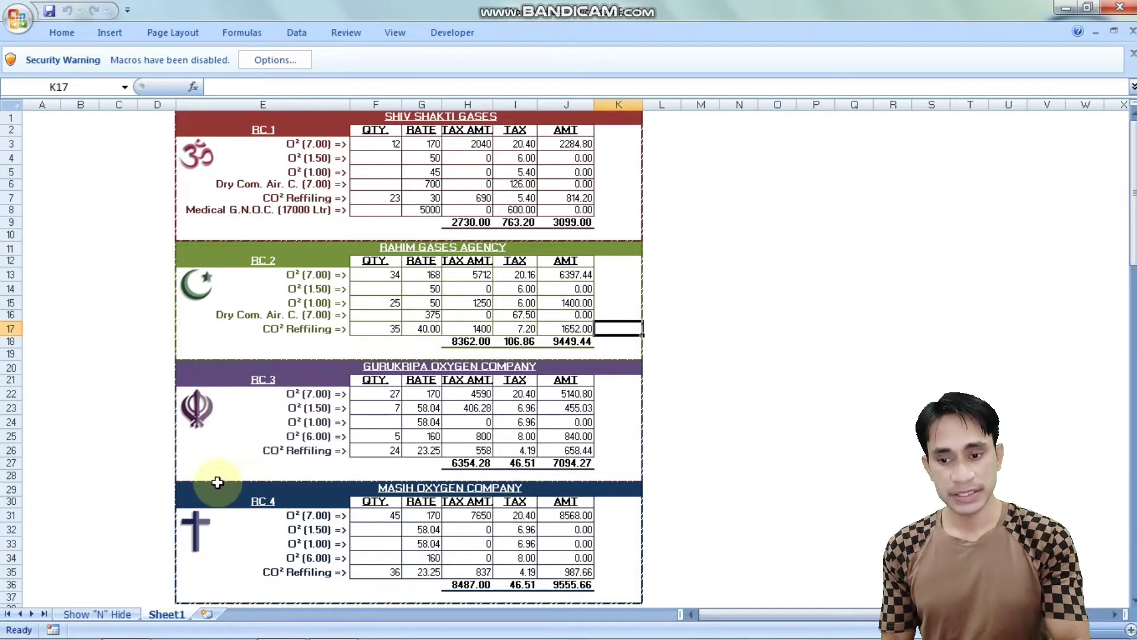
Step: Switch to the Show "N" Hide sheet and bring up the Security Warning macro options
left_click(101, 614)
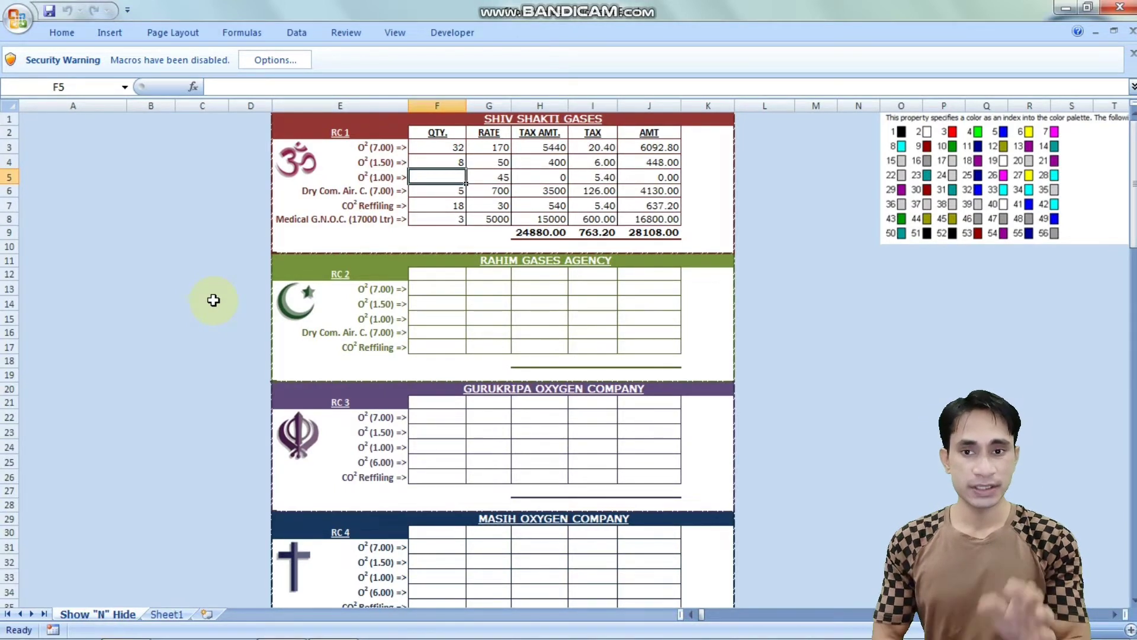
left_click(282, 64)
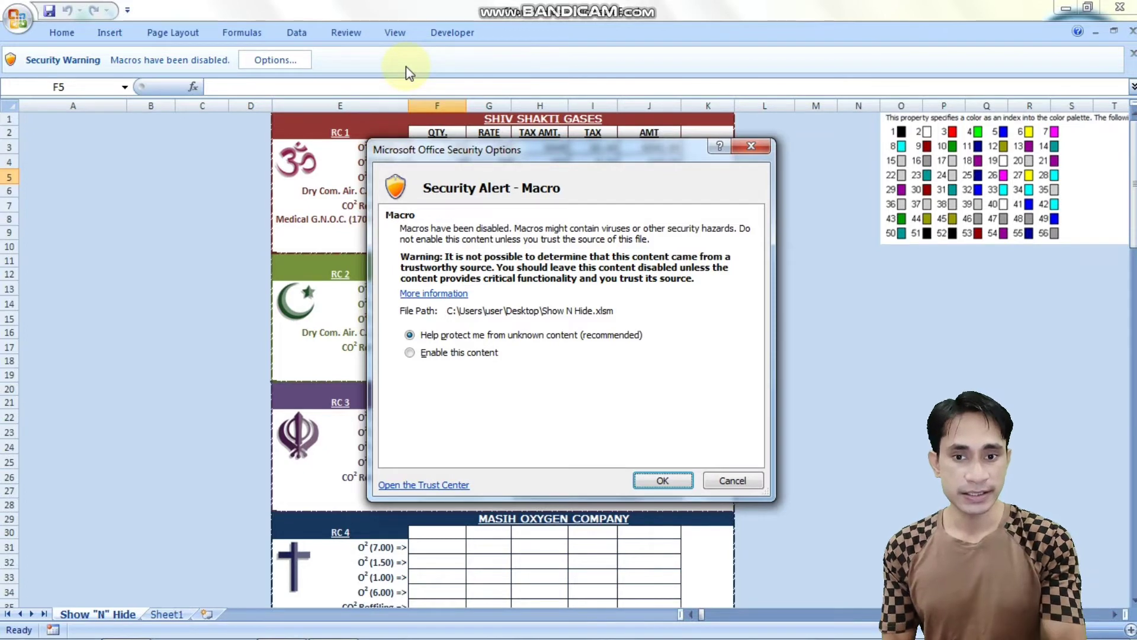
Step: Choose Enable this content in the Security Alert - Macro dialog and confirm with OK
left_click(465, 353)
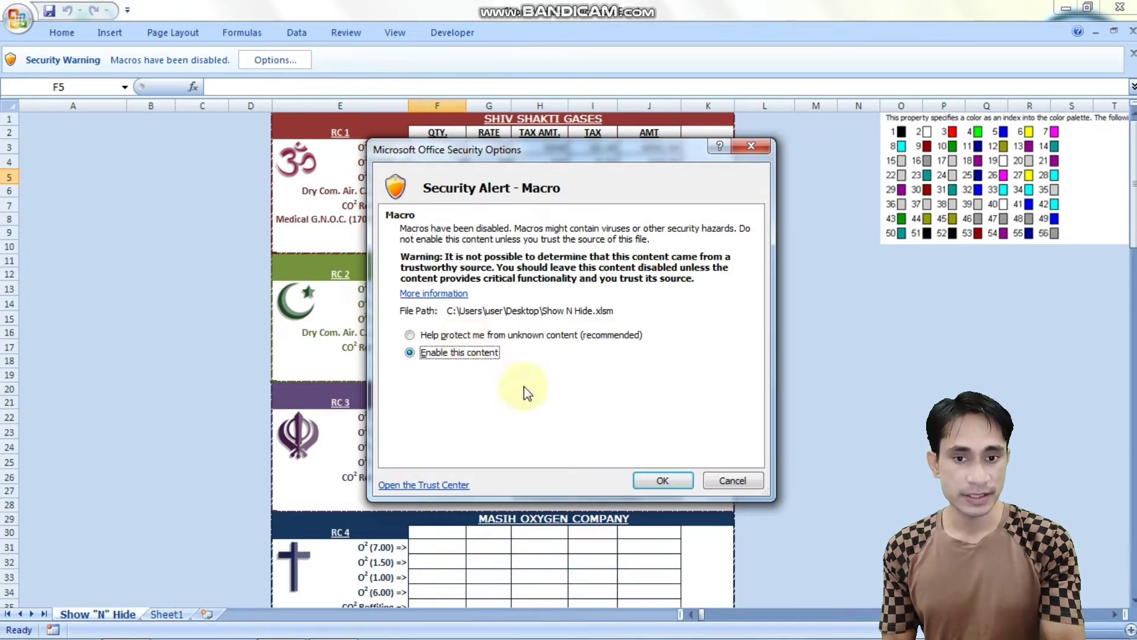
left_click(655, 480)
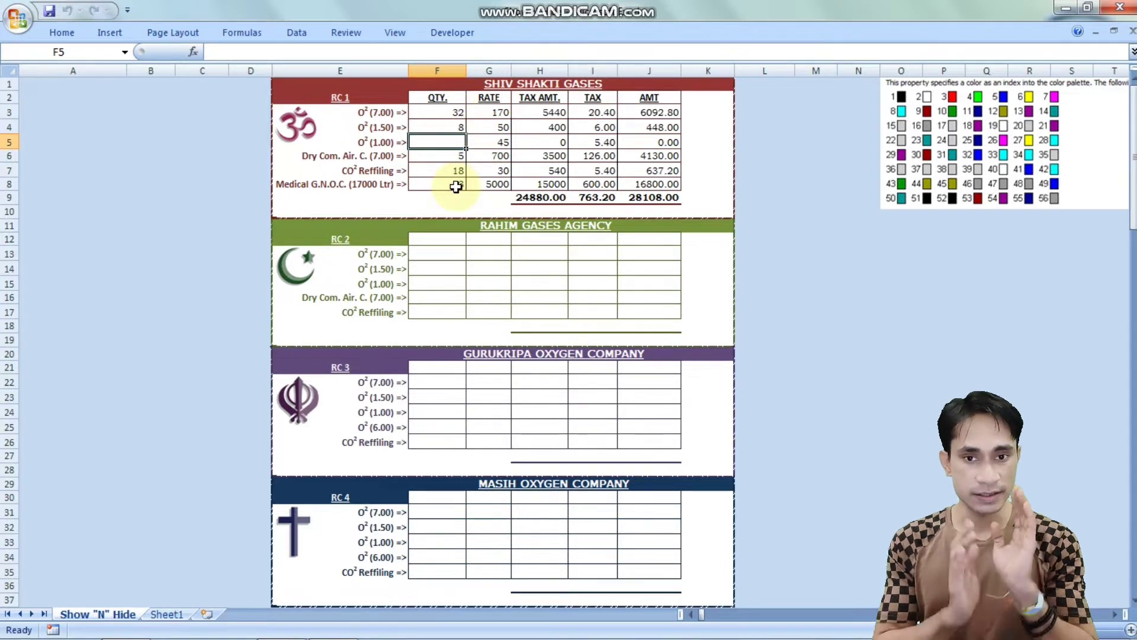
Step: Select J9, then F13 and F22 to display Shiv Shakti, Rahim, then Gurukripa figures in turn
left_click(652, 198)
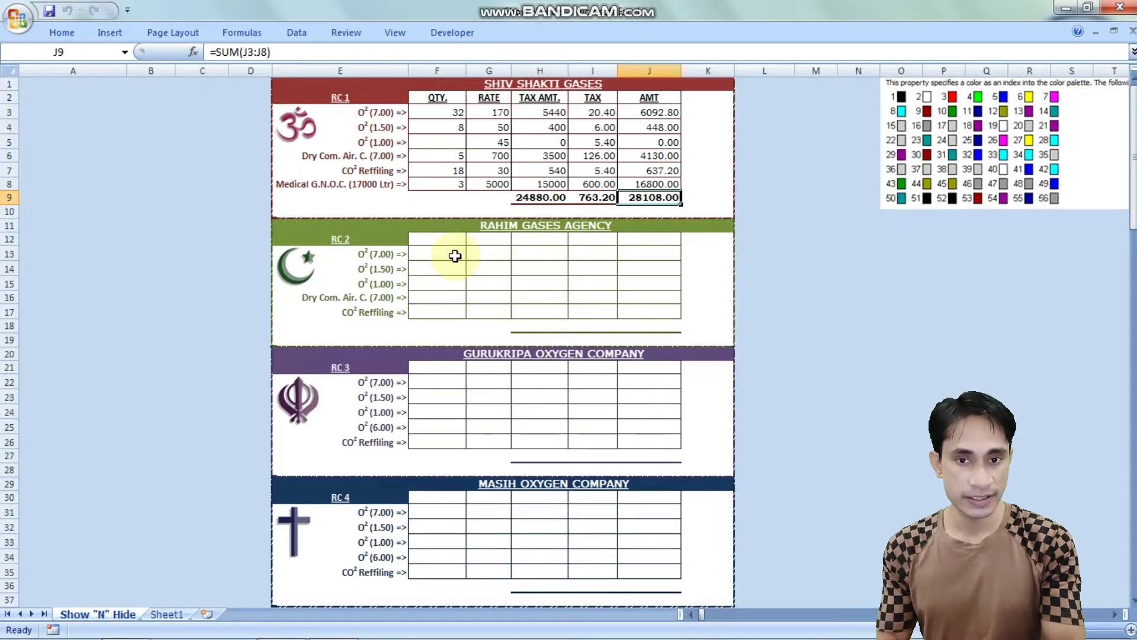
left_click(455, 256)
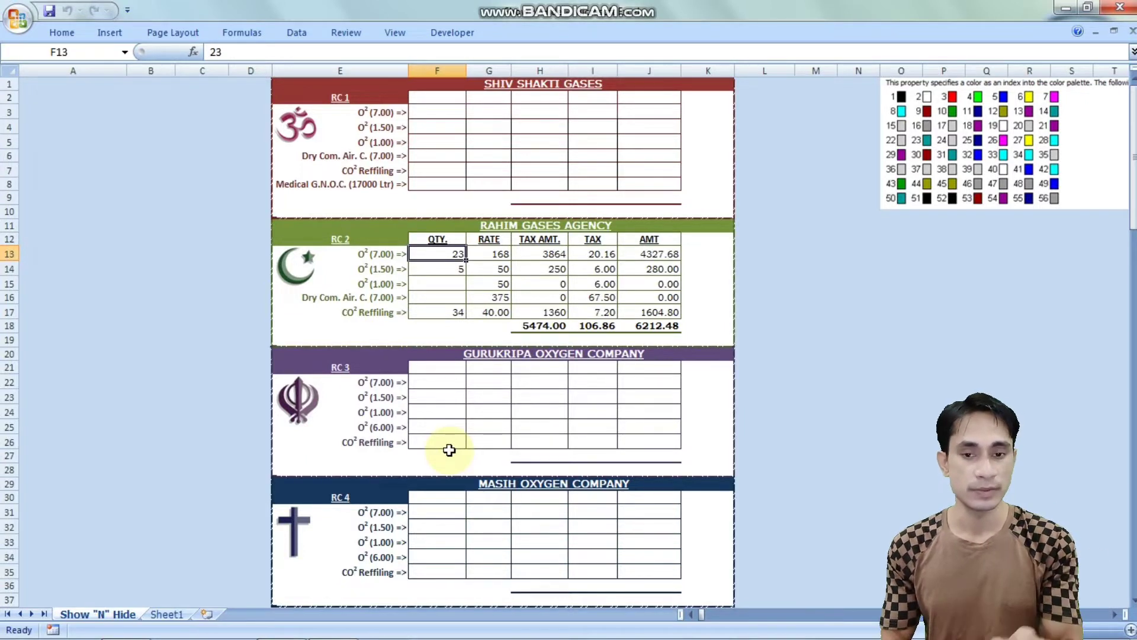
left_click(445, 383)
type("34")
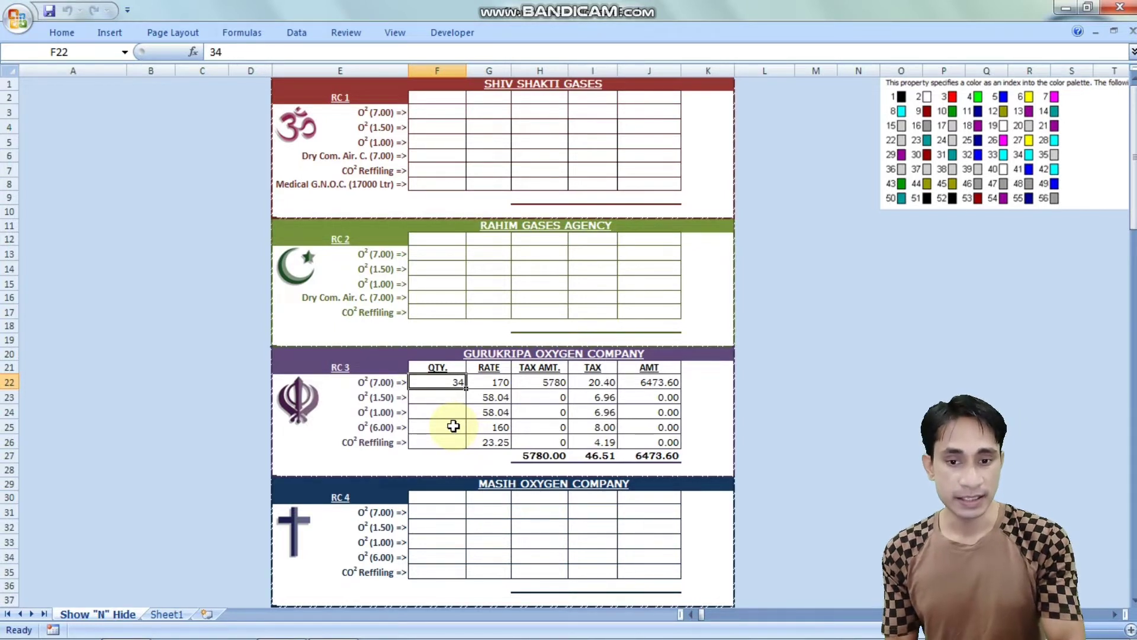
Step: Enter 32 in the Masih block, then select Gurukripa, Rahim and finally Shiv Shakti cells
left_click(456, 512)
type("32")
key("Return")
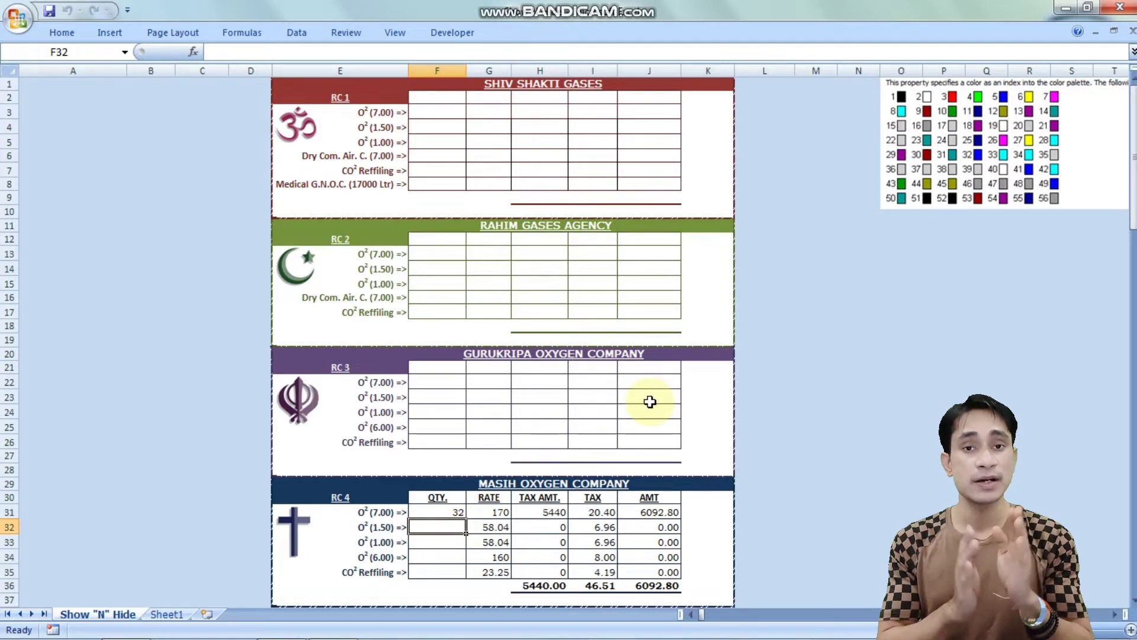
left_click(561, 408)
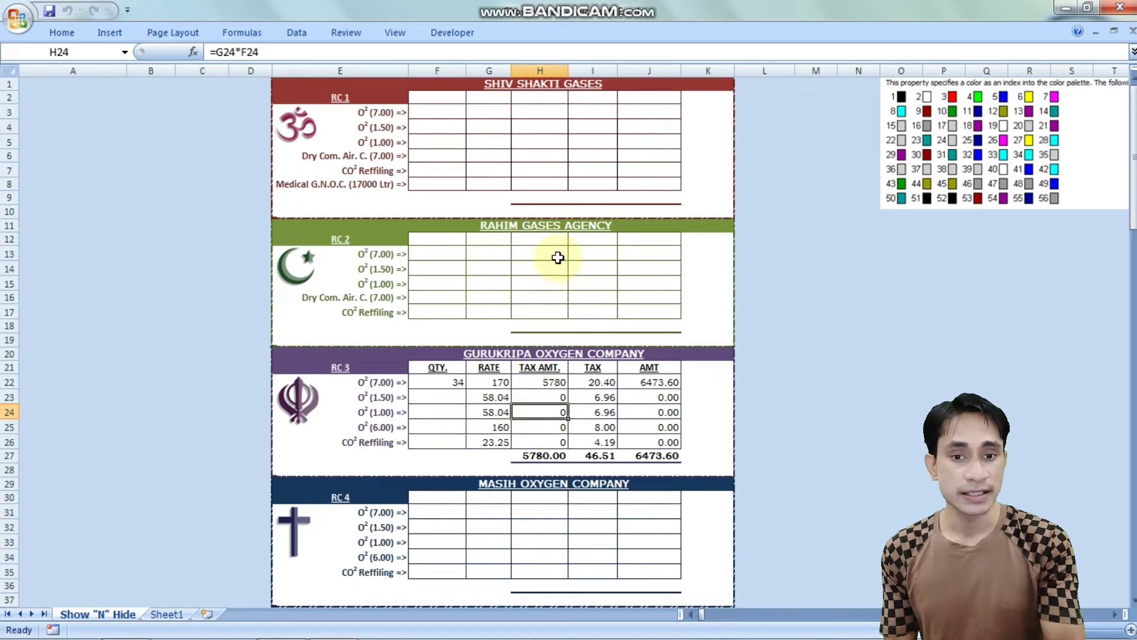
left_click(558, 255)
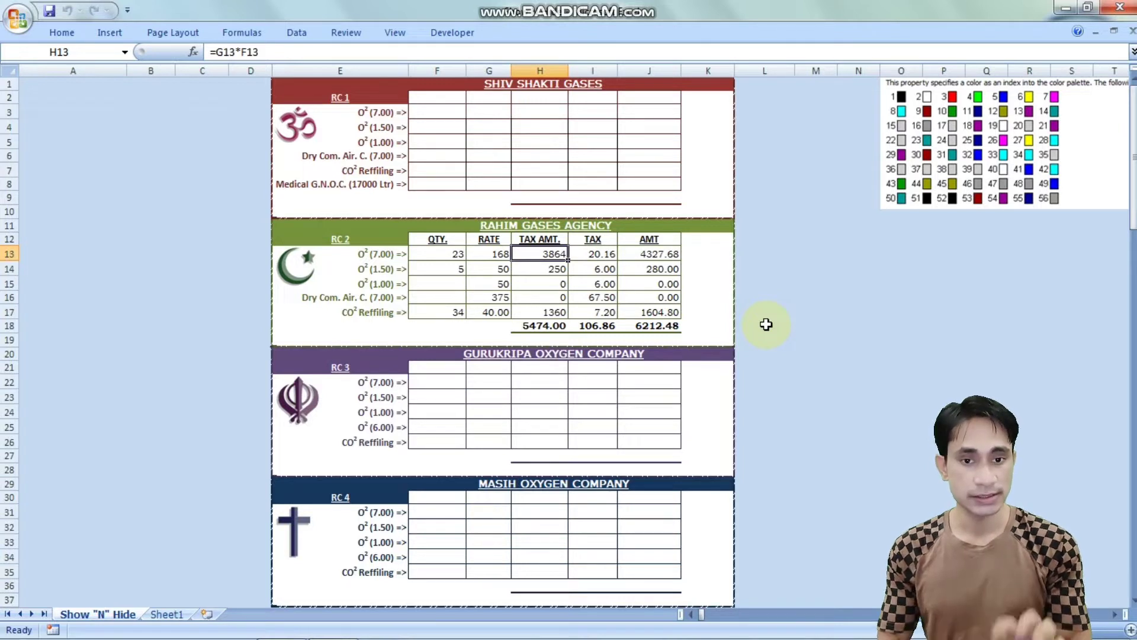
left_click(572, 149)
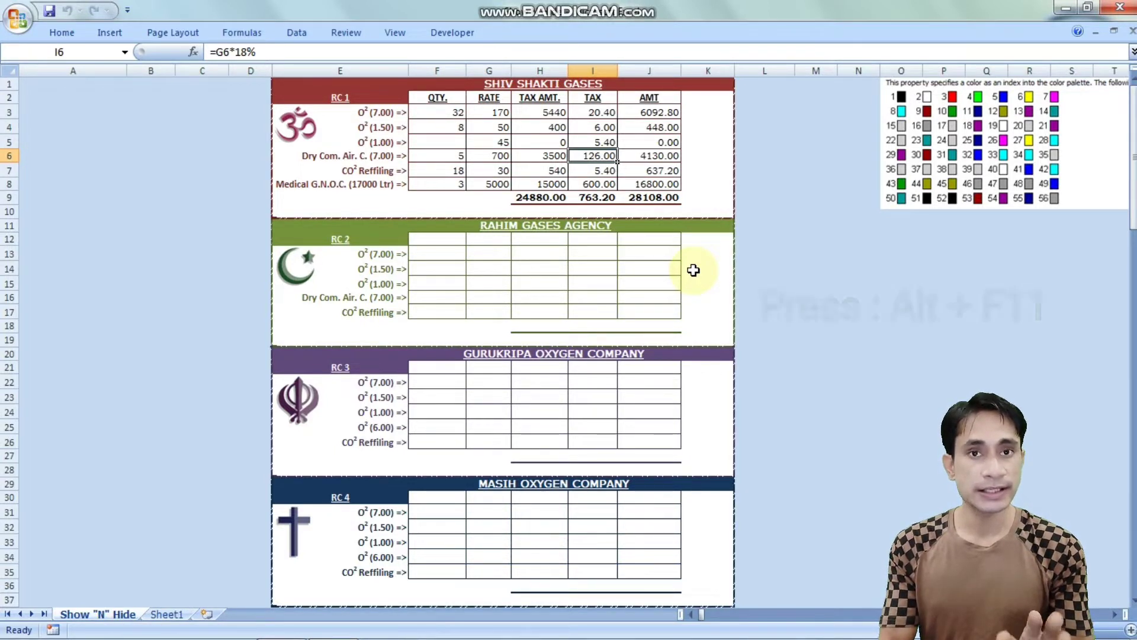
Step: Open the Visual Basic Editor with Alt+F11 to view Sheet7's Worksheet_SelectionChange code
key("alt+F11")
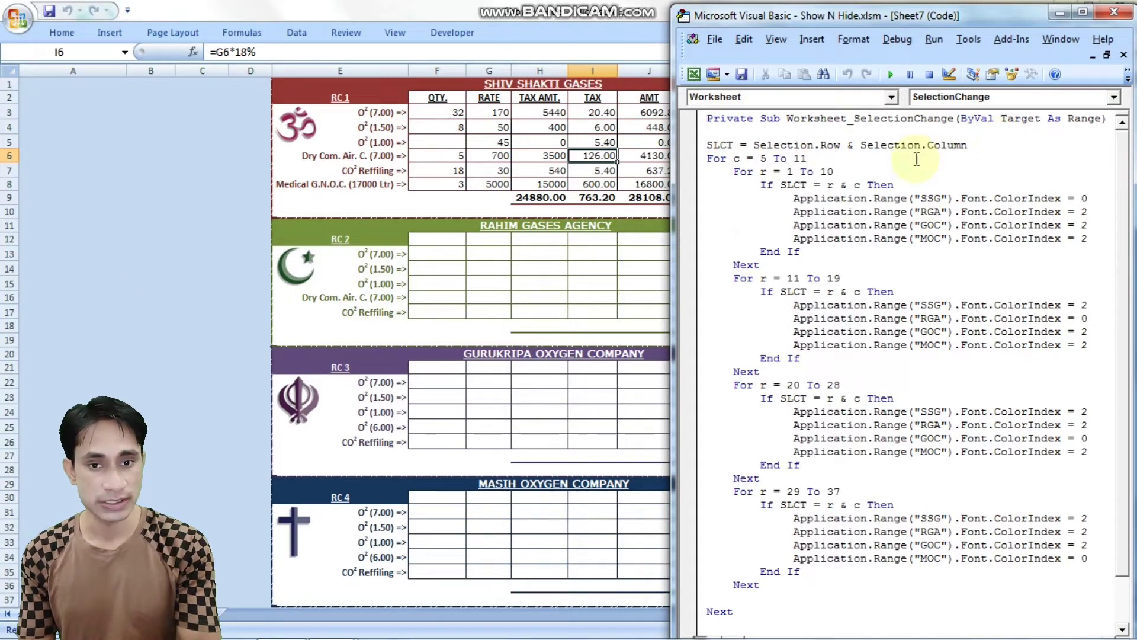
Step: Alternate between Rahim Gases and Gurukripa Oxygen cells, ending on Rahim's 5474.00 figures, then reopen the VBA code
left_click(485, 291)
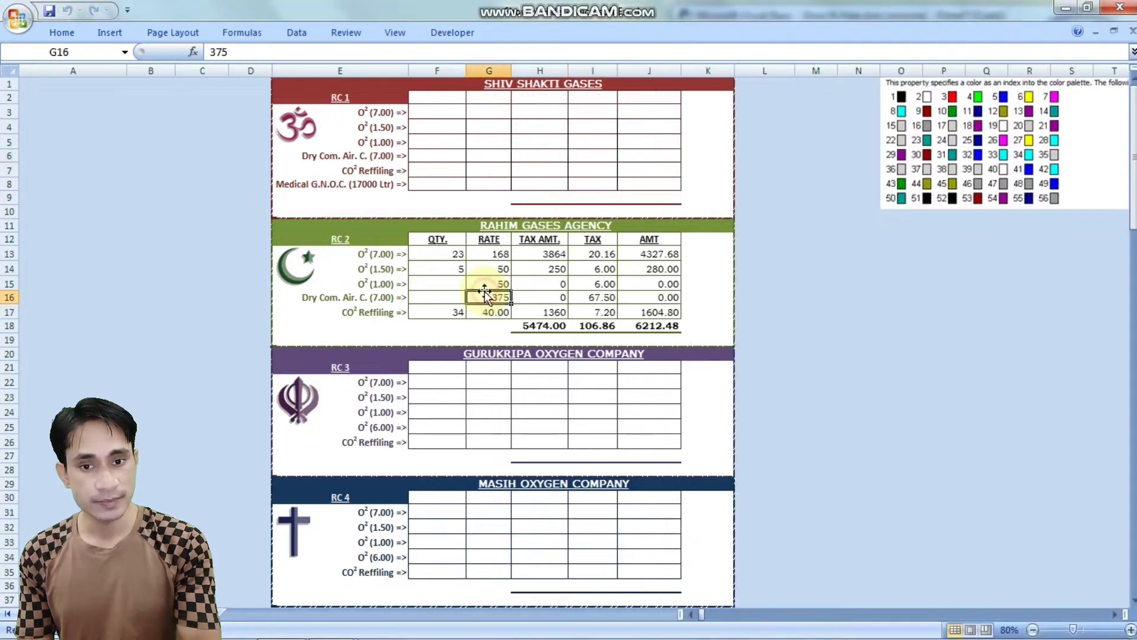
left_click(508, 382)
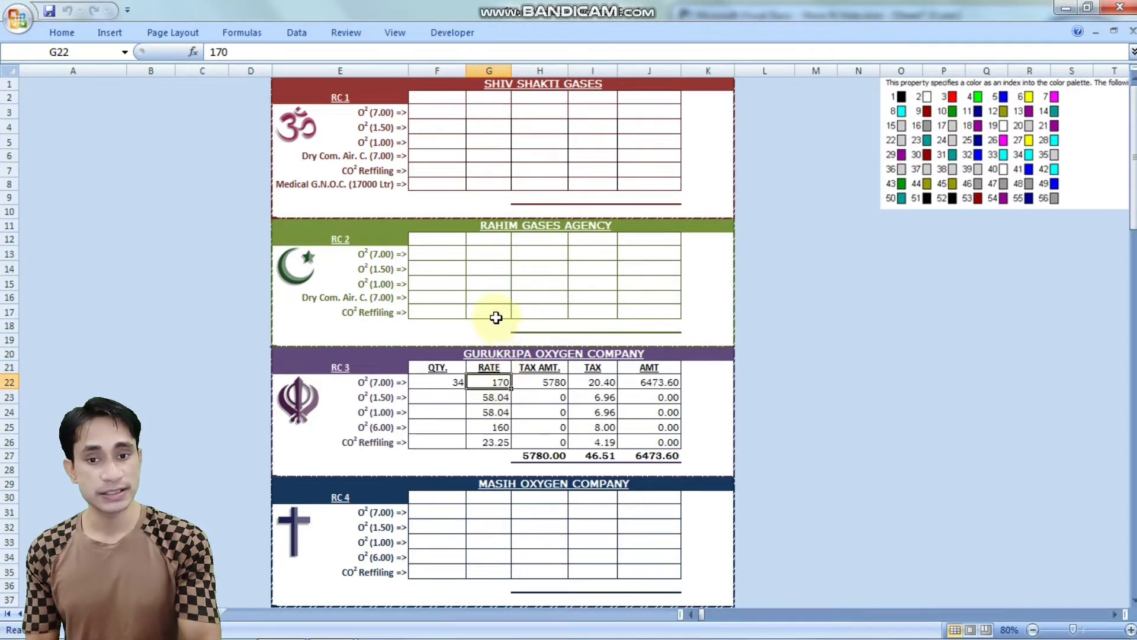
left_click(497, 312)
left_click(545, 296)
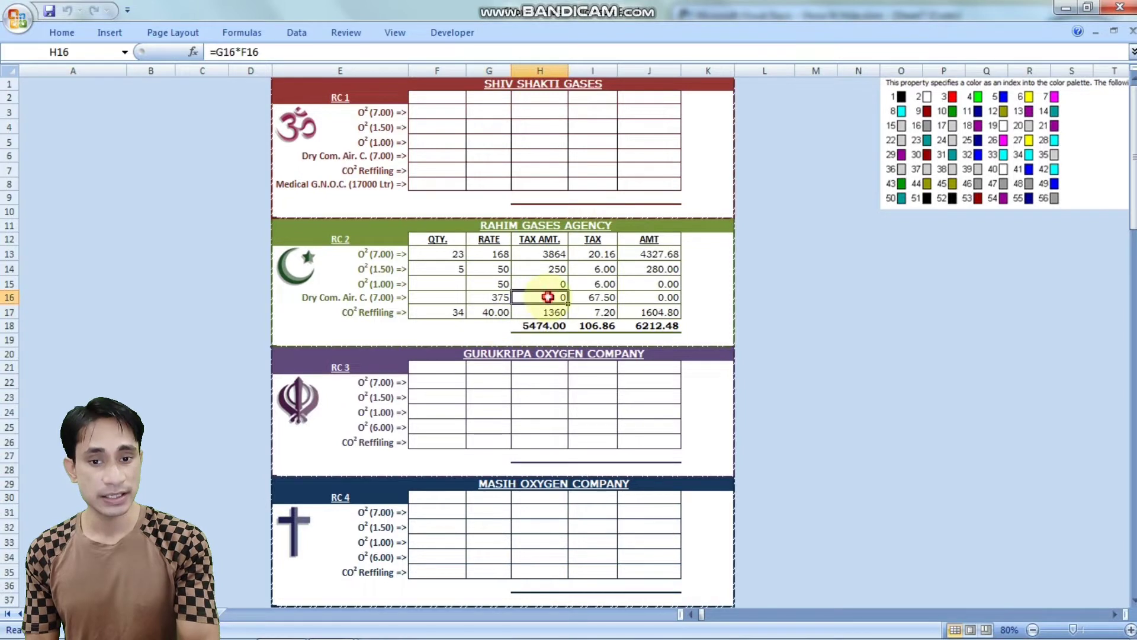
left_click(551, 383)
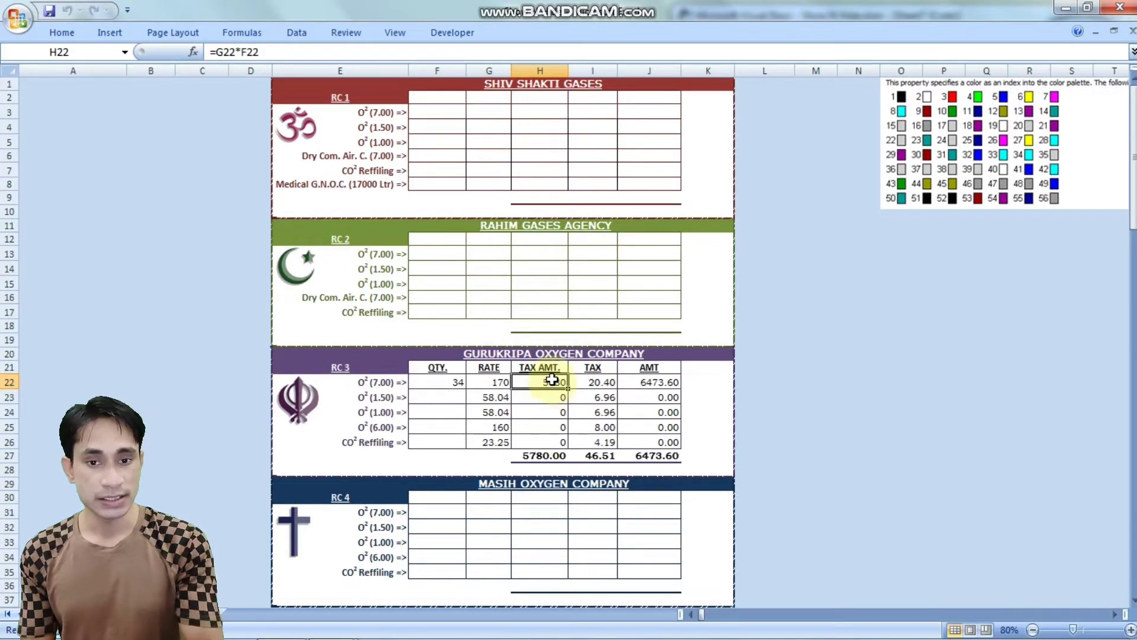
left_click(539, 268)
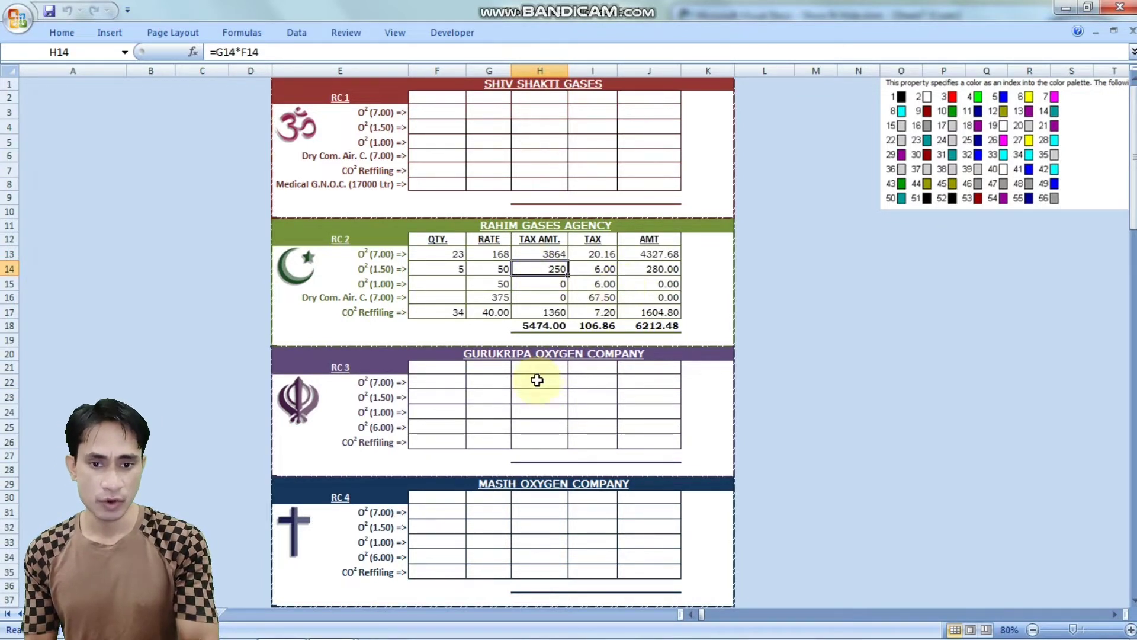
left_click(537, 380)
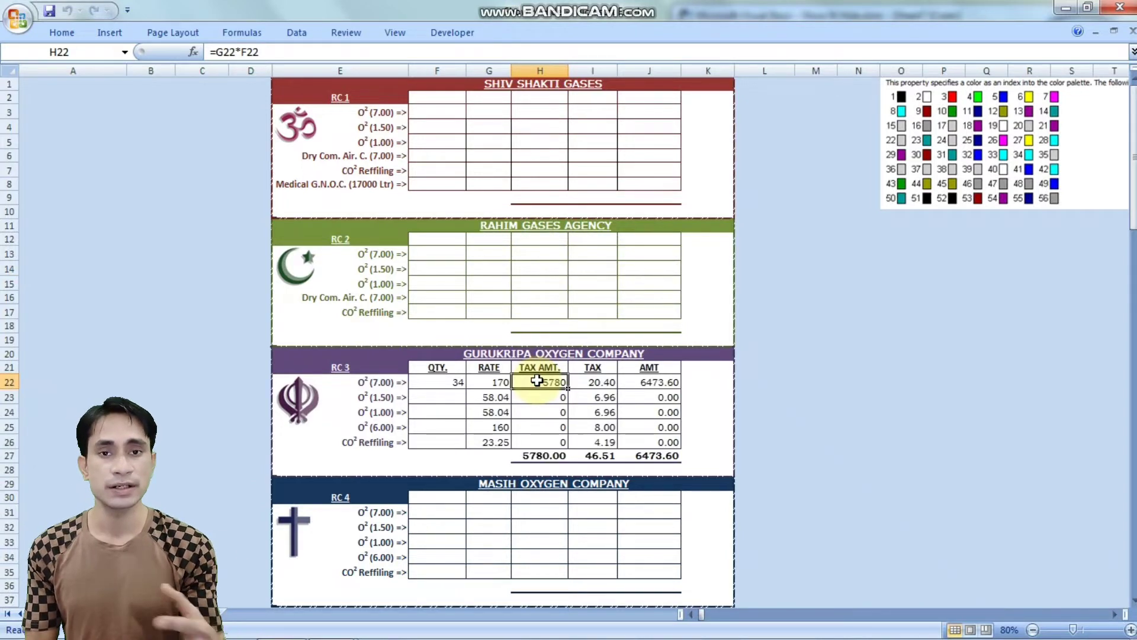
left_click(536, 289)
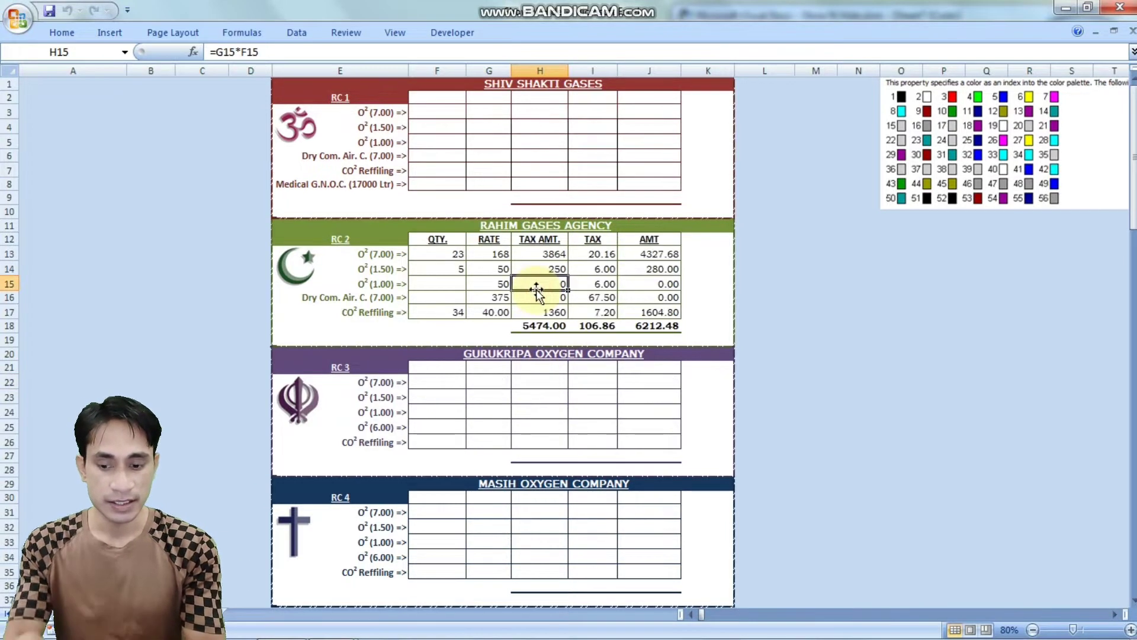
key("alt+F11")
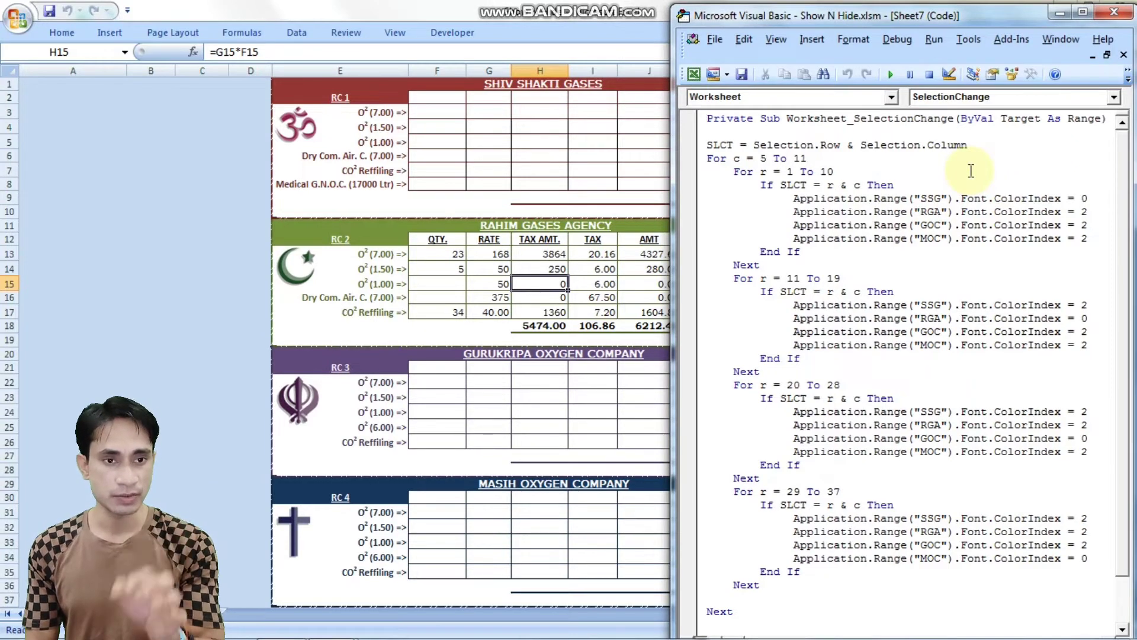
Step: Move down to the SLCT line, then bring back the billing sheet showing RAHIM GASES AGENCY totalling 6212.48
key("Down")
key("Down")
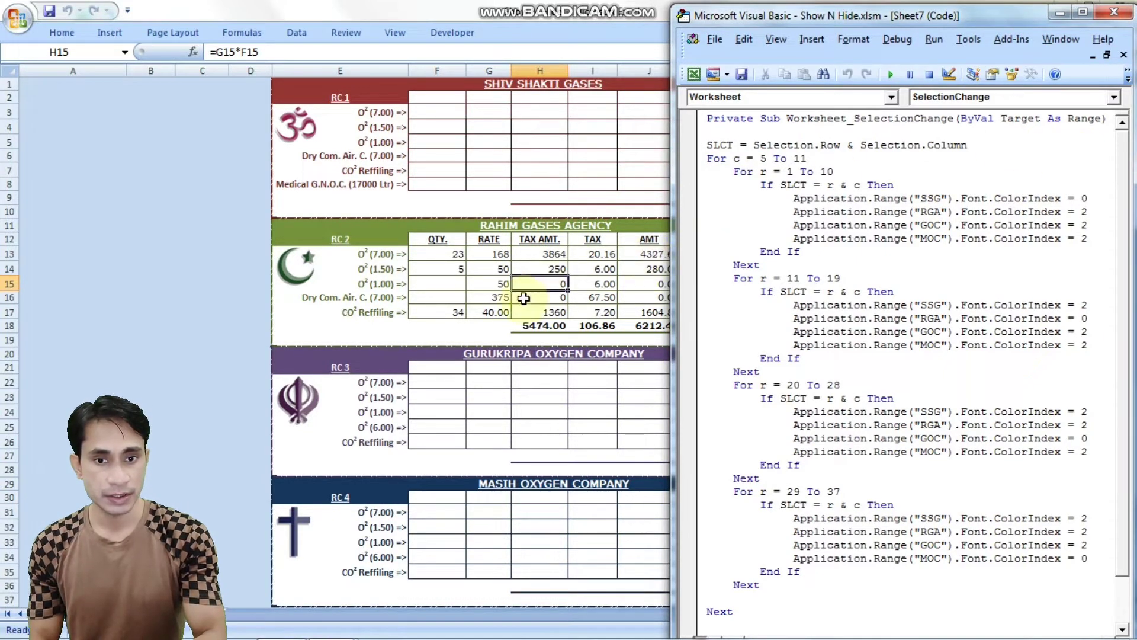
left_click(544, 286)
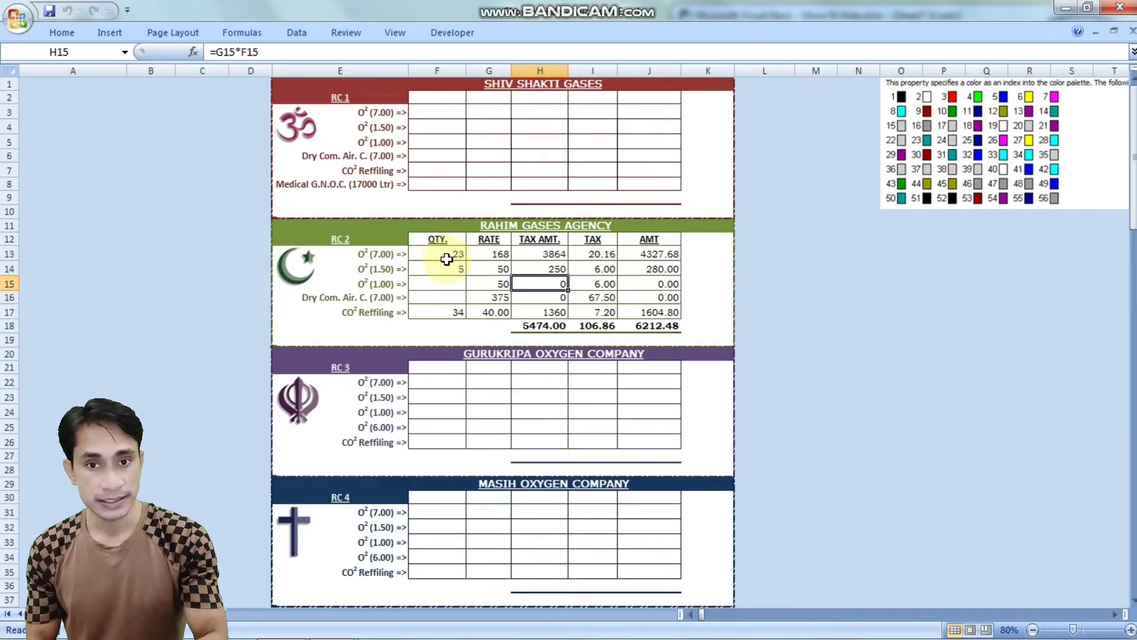
Step: Select G6 to show SHIV SHAKTI GASES (28108.00), close the Net Protector popup, and reopen the macro code
left_click(478, 155)
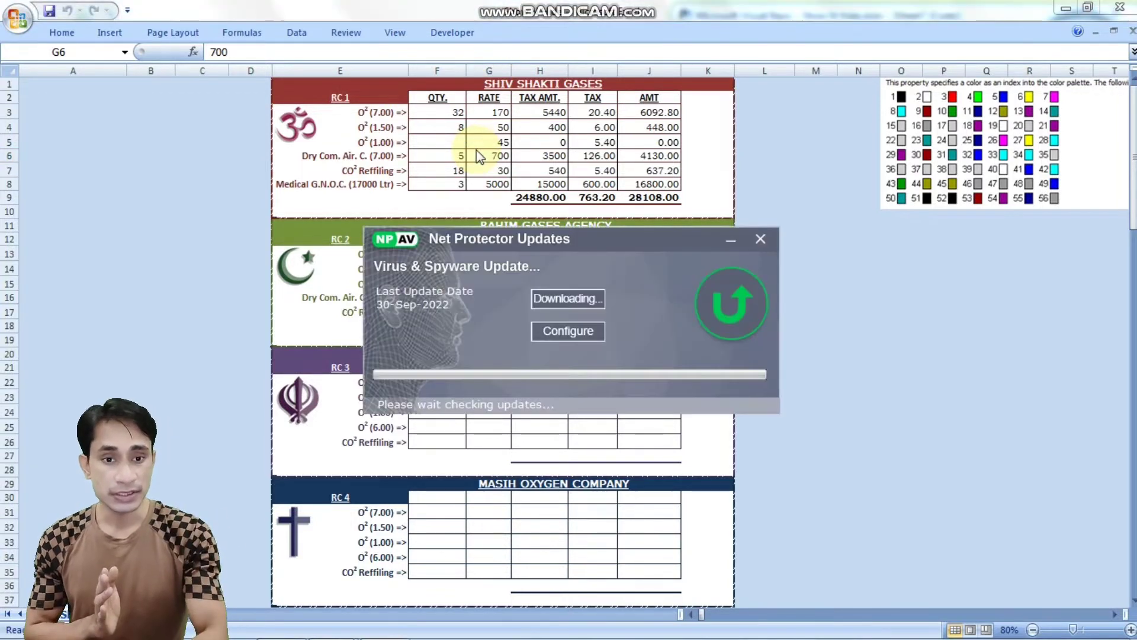
left_click(761, 239)
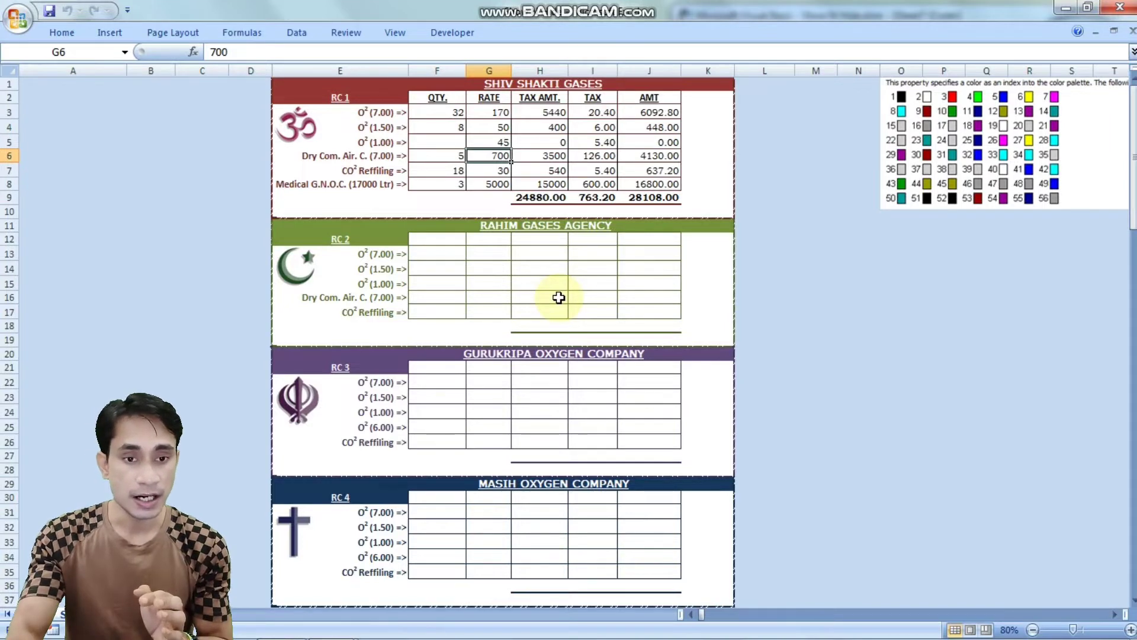
key("alt+F11")
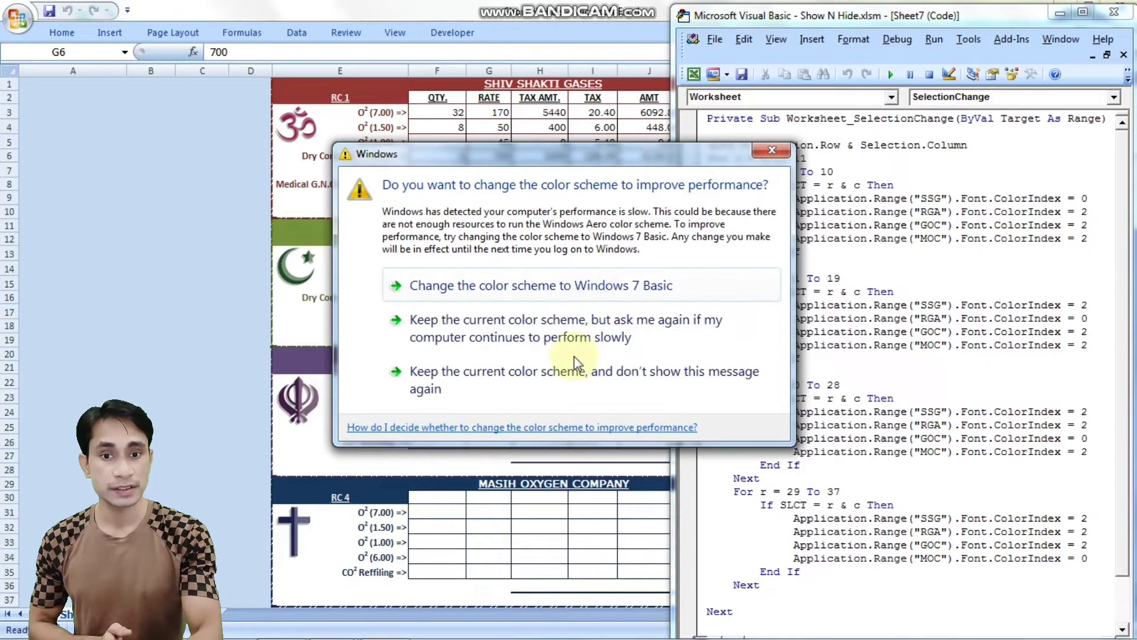
Step: Keep the current colour scheme without further prompts and place the caret on the SLCT line
left_click(568, 382)
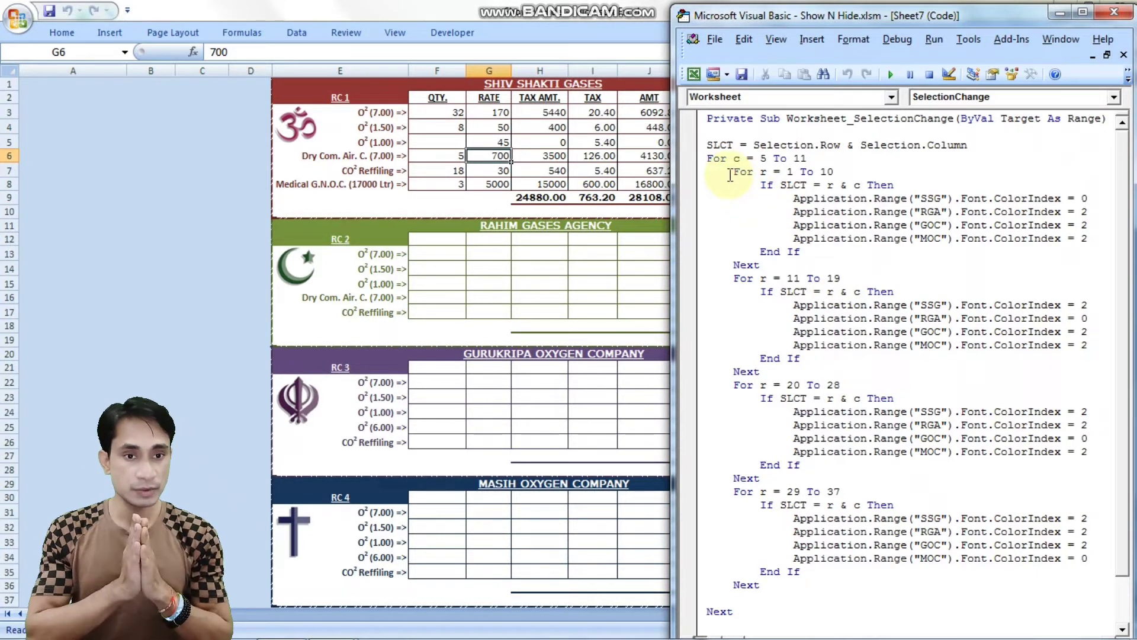
left_click(709, 147)
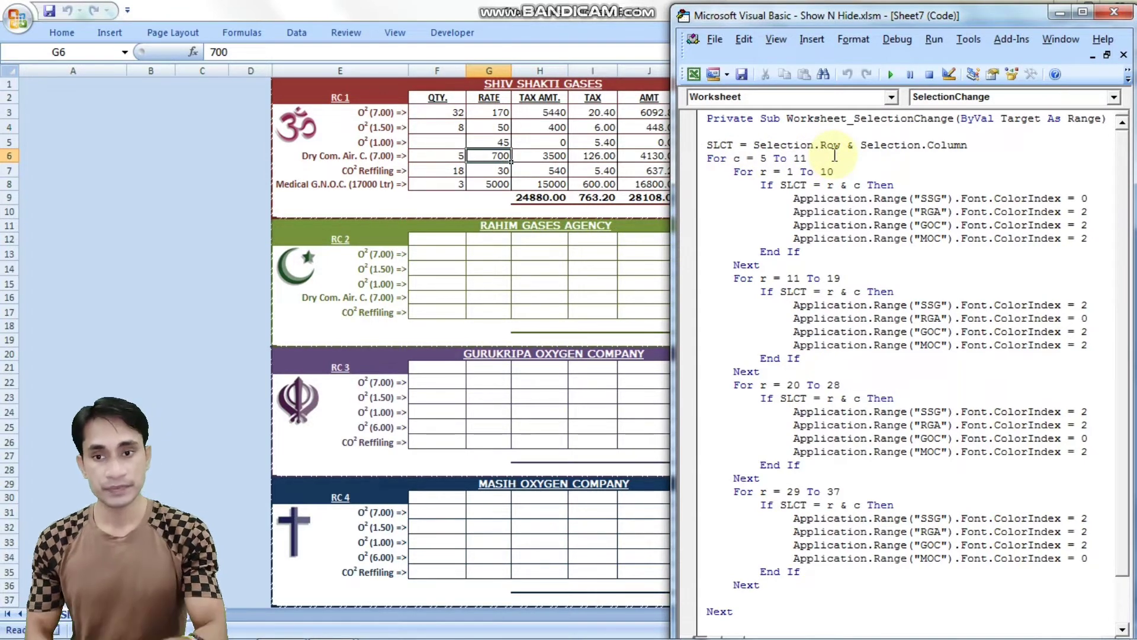
Step: Enter =ROW() in C13 and =COLUMN() in C14 so they show 13 and 3
left_click(216, 248)
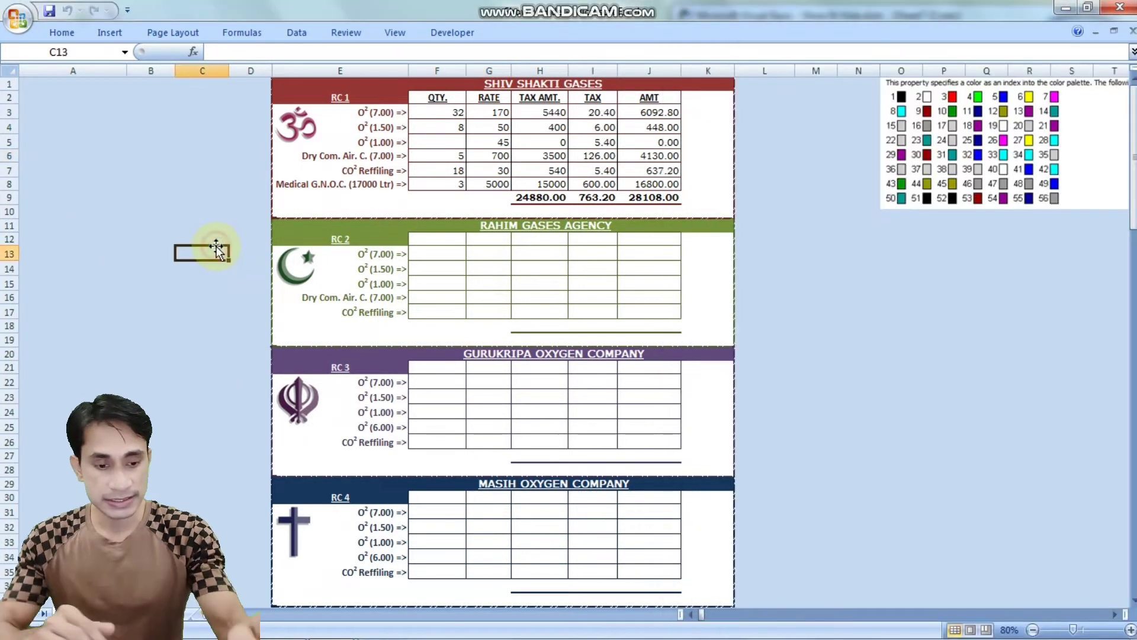
type("=")
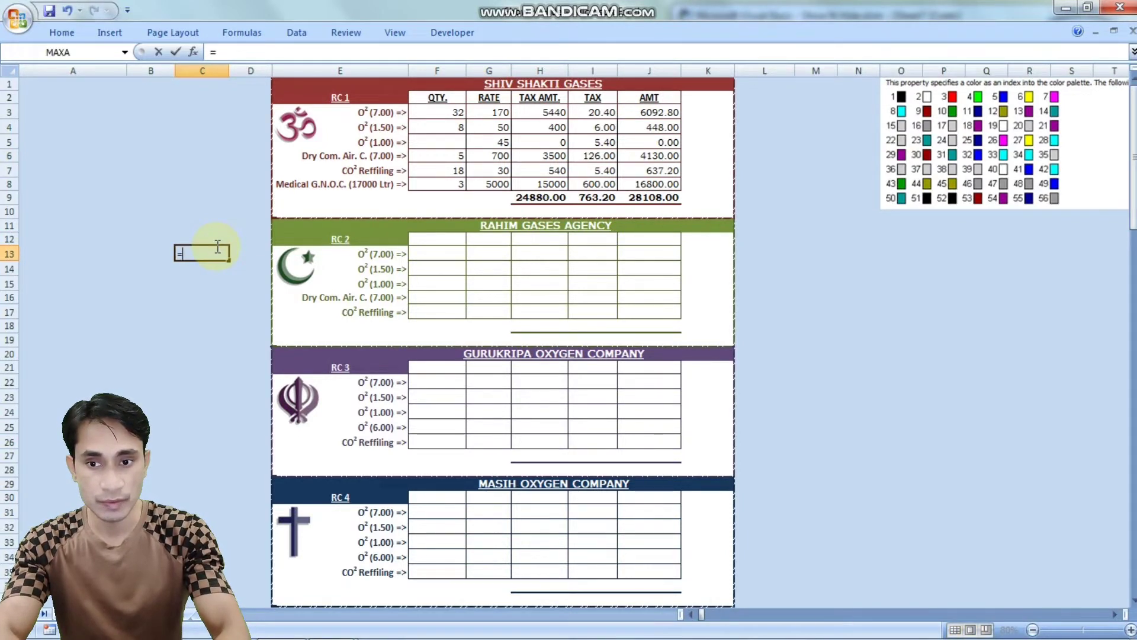
type("row")
key("Tab")
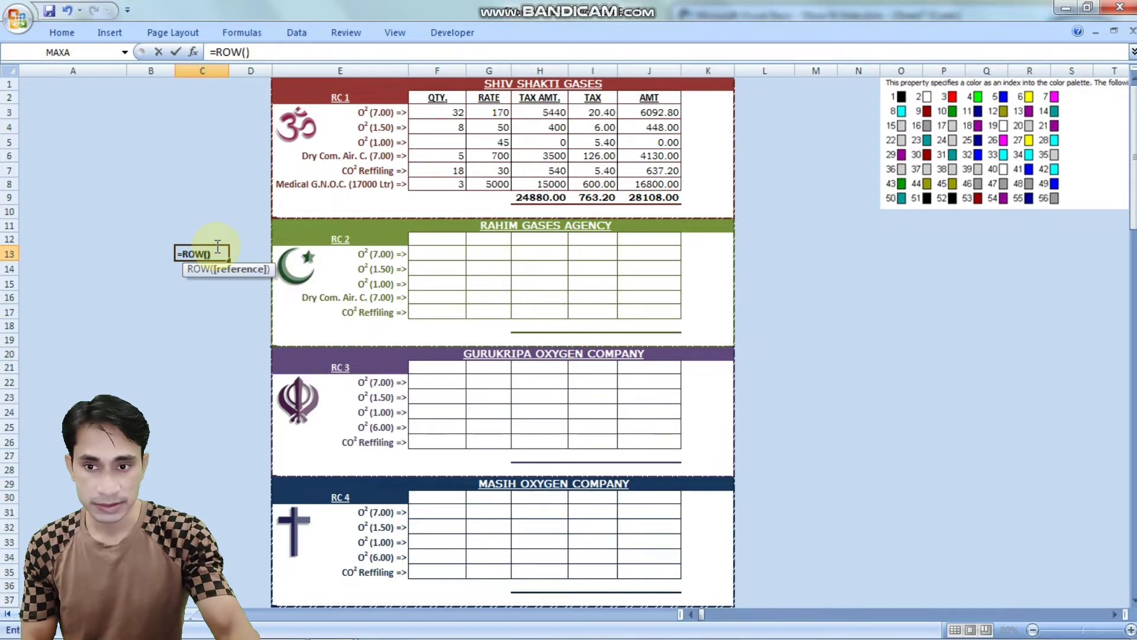
key("Return")
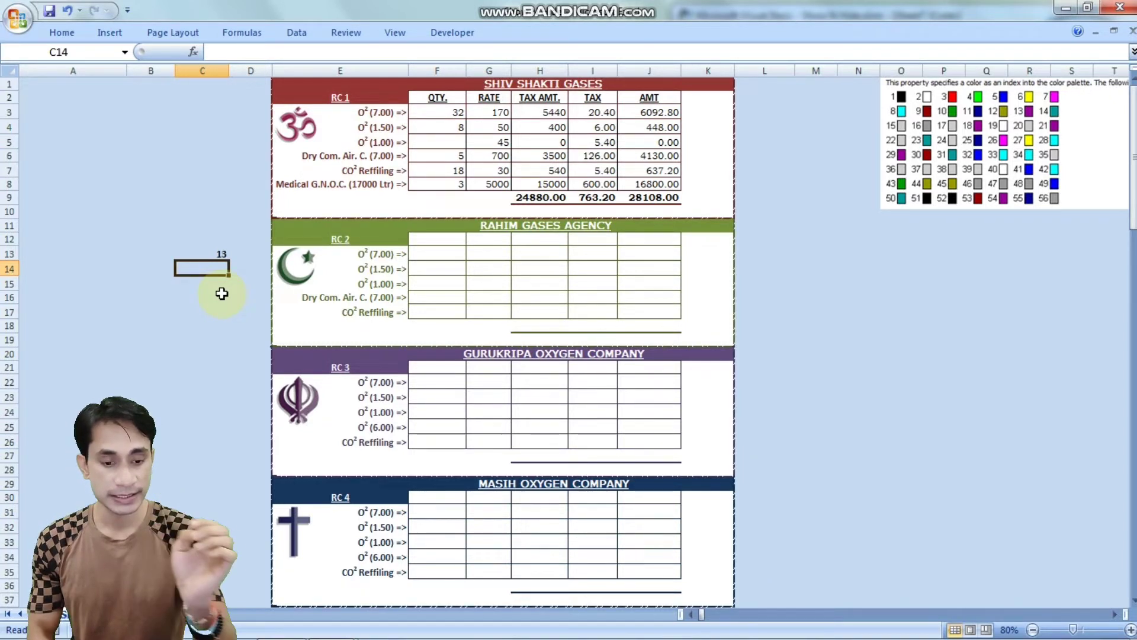
type("=")
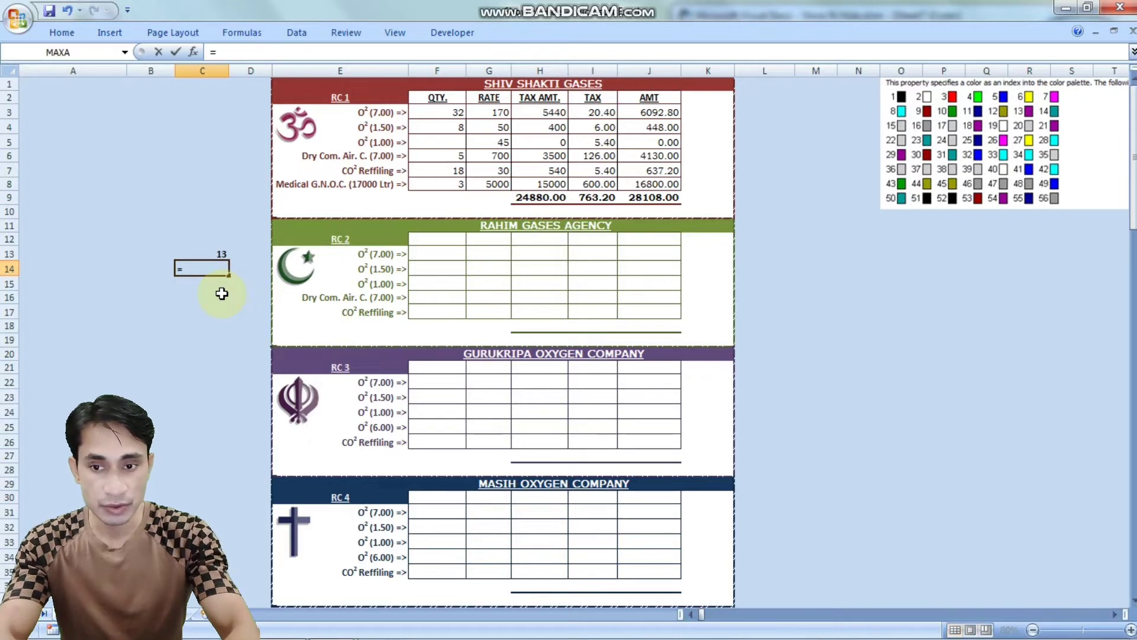
type("colu")
key("Tab")
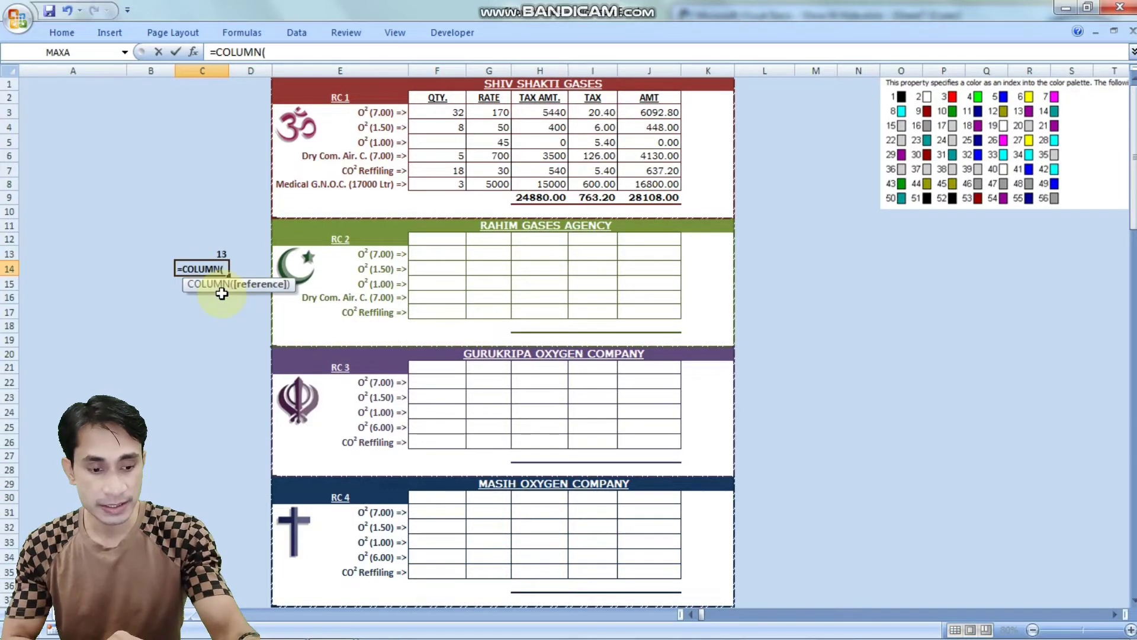
type(")")
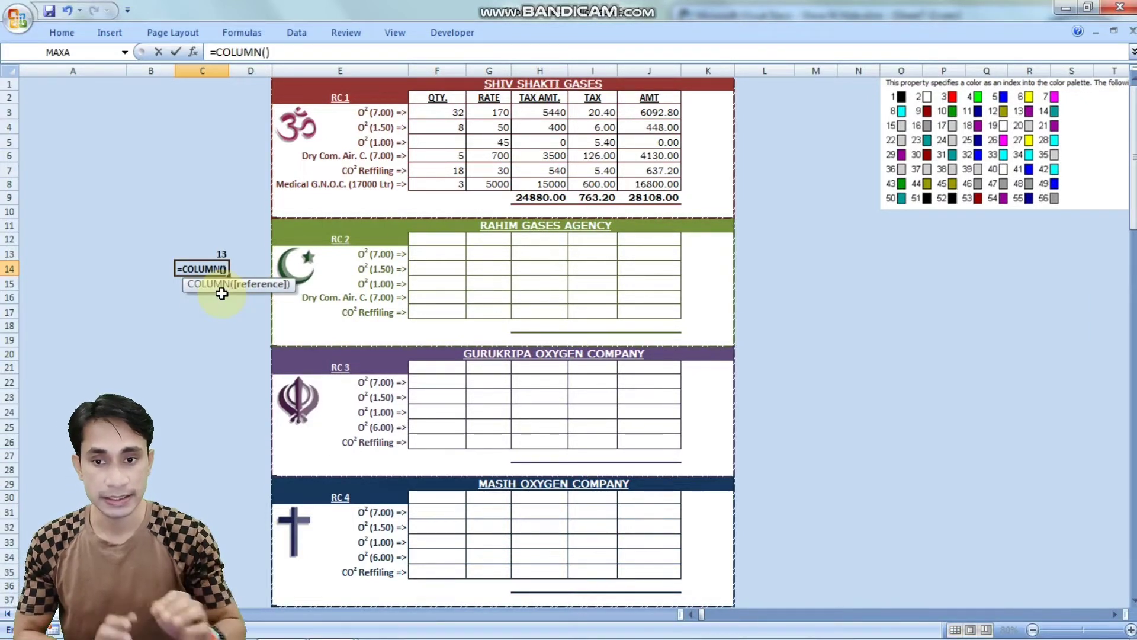
key("Return")
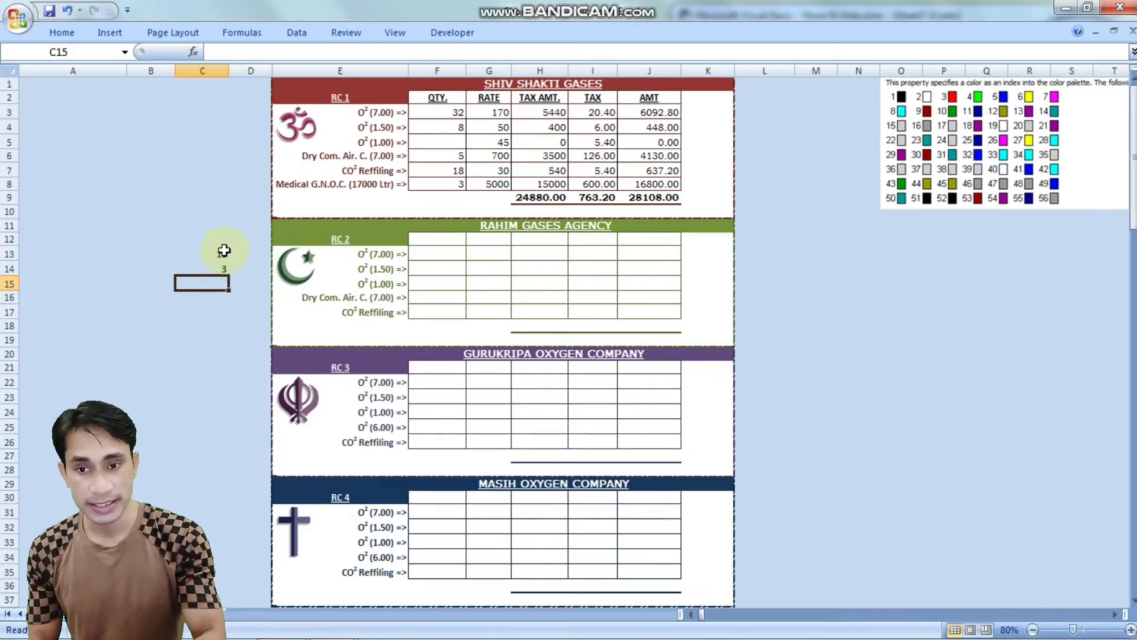
Step: Check the C13/C14 helper formulas, then minimise the VBA editor and select columns L to U
left_click(223, 252)
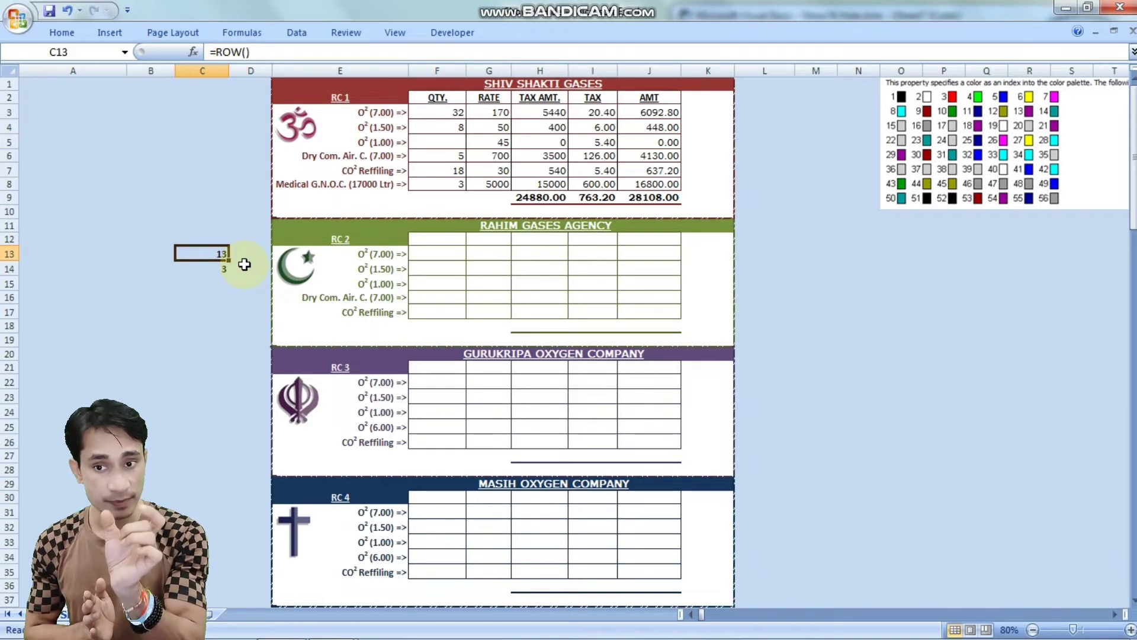
key("Down")
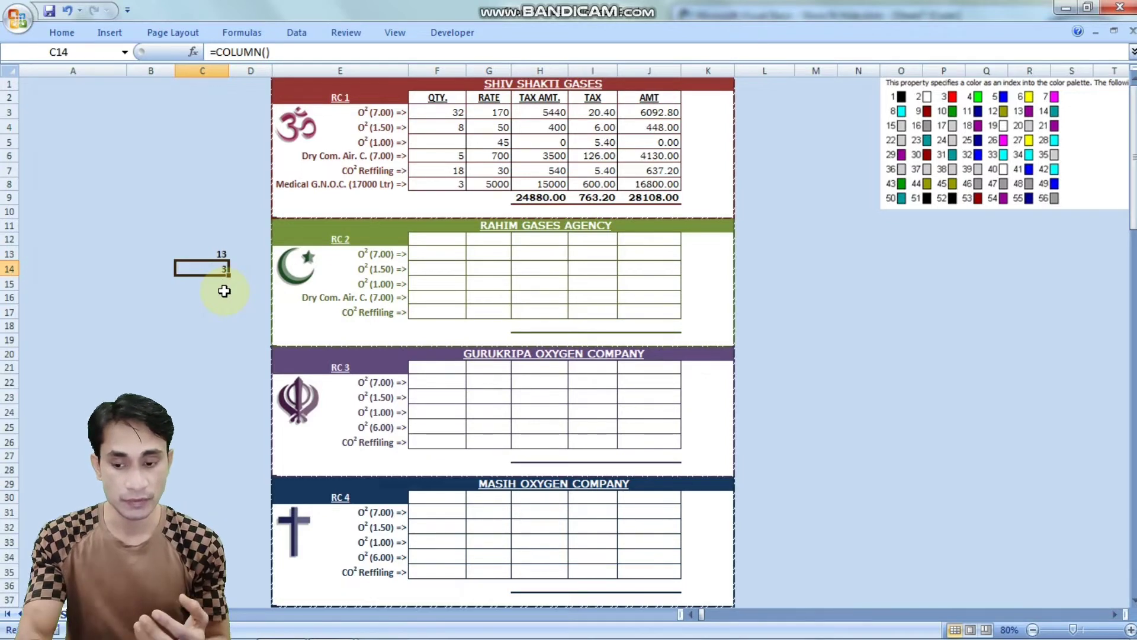
key("alt+F11")
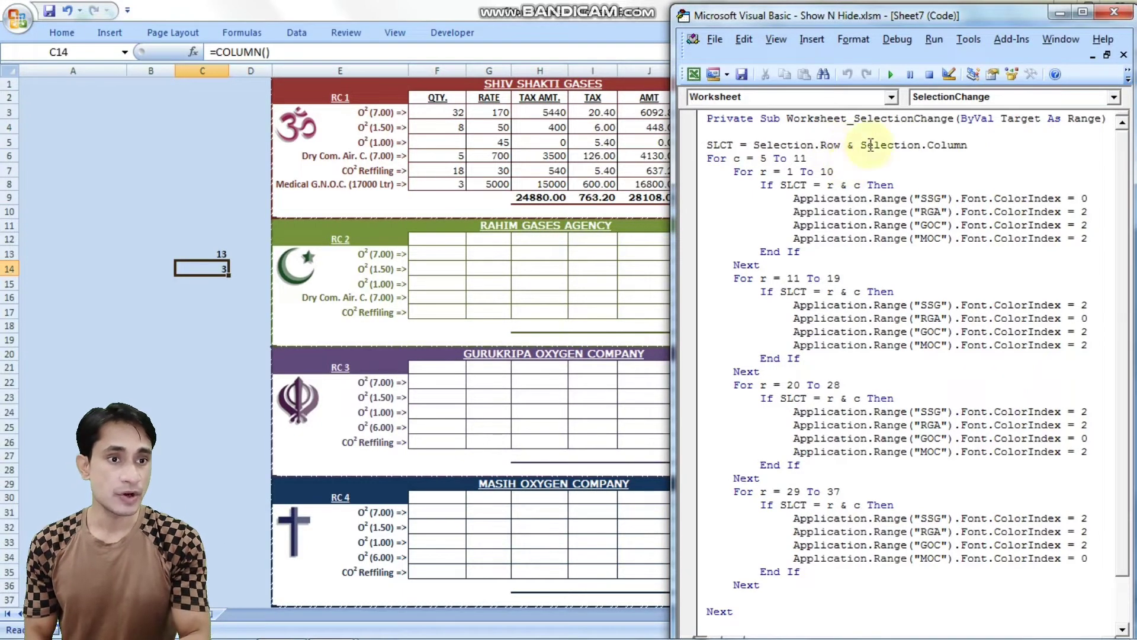
left_click(1060, 13)
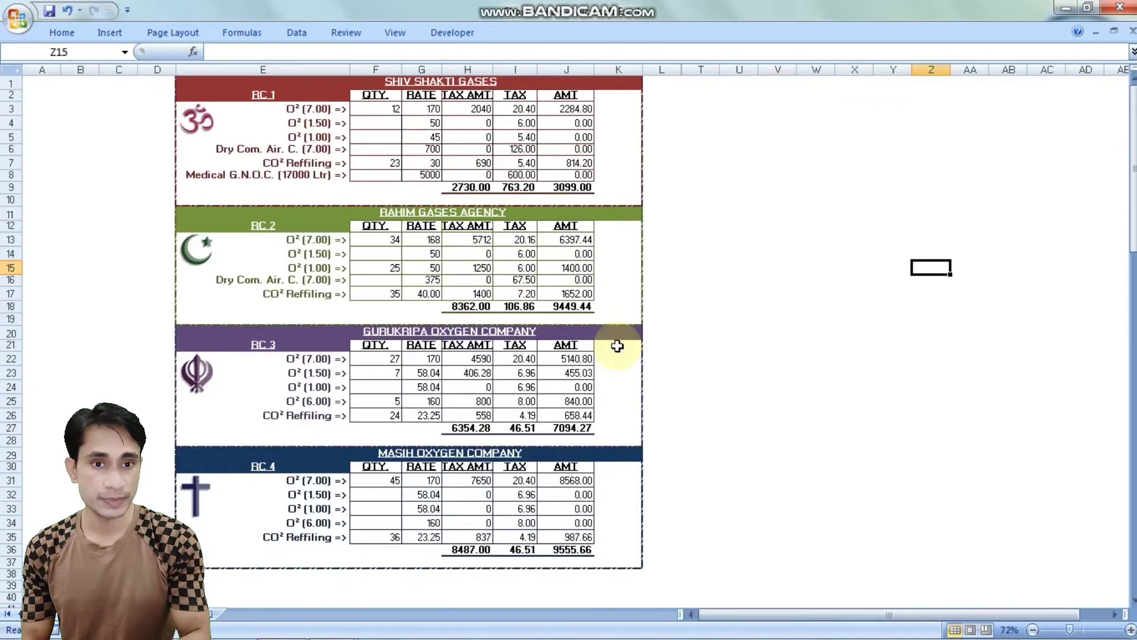
left_click_drag(666, 69, 734, 69)
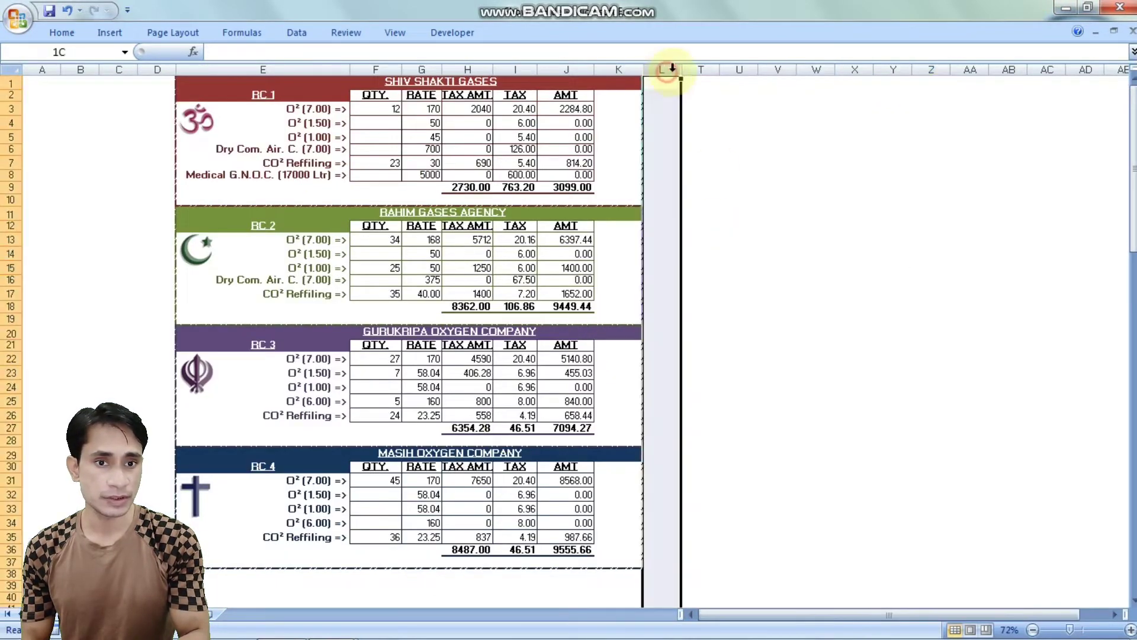
Step: Unhide the helper columns and view M1's =ROW()&COLUMN()-8 formula
right_click(702, 67)
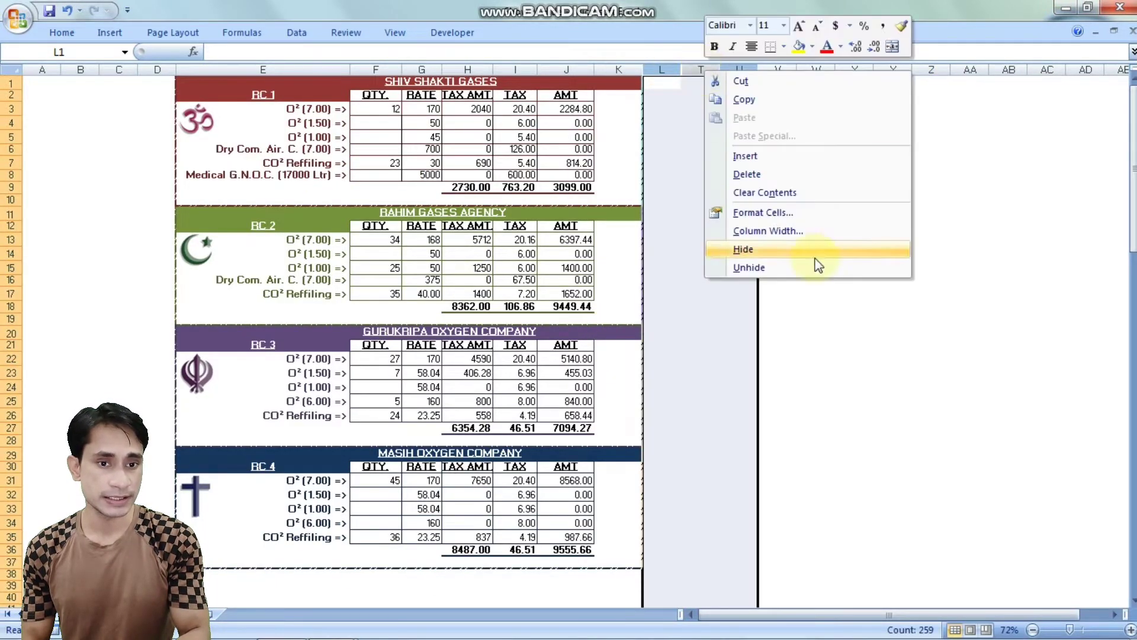
left_click(795, 264)
left_click(1007, 320)
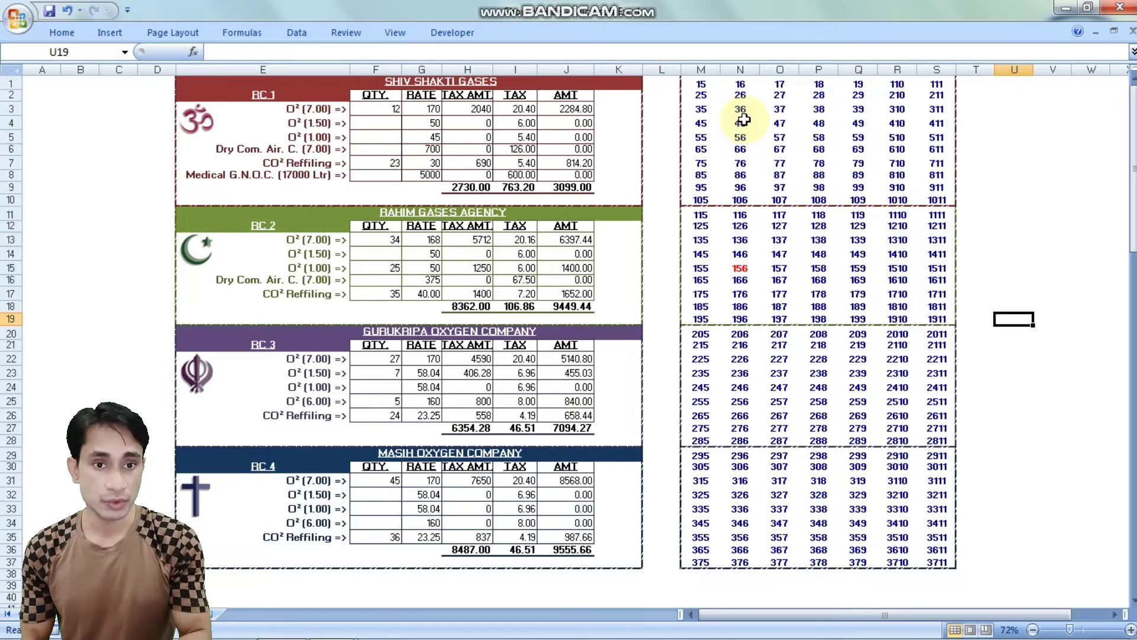
left_click(700, 84)
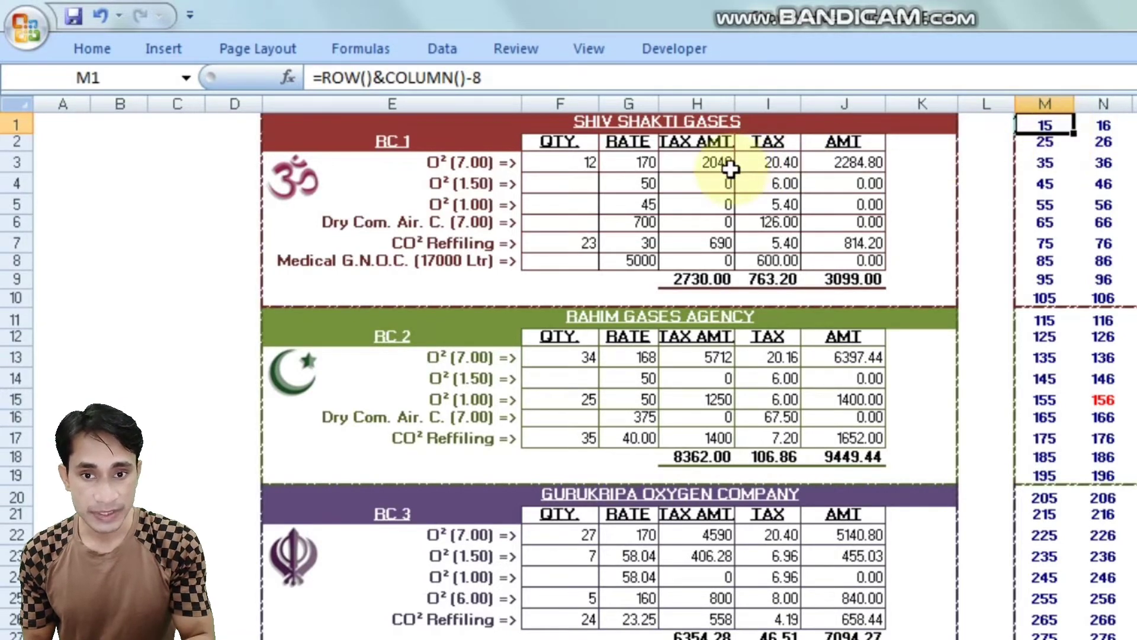
left_click(587, 205)
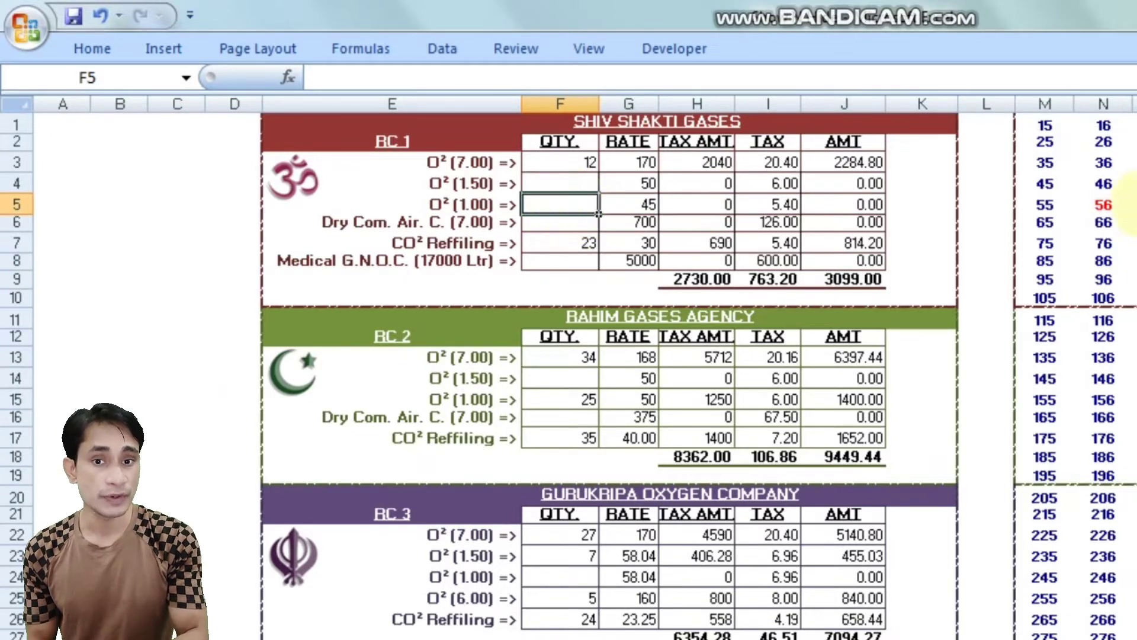
left_click(836, 419)
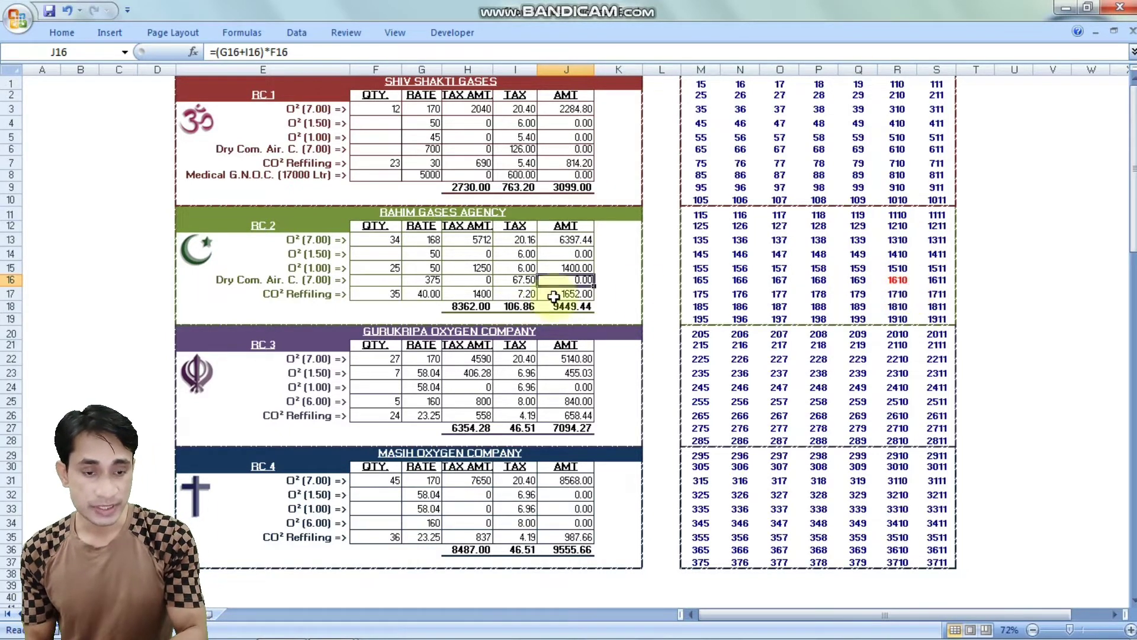
Step: Try cells H24 and E37 and along row 37, then reopen the SelectionChange macro with Alt+F11
left_click(485, 387)
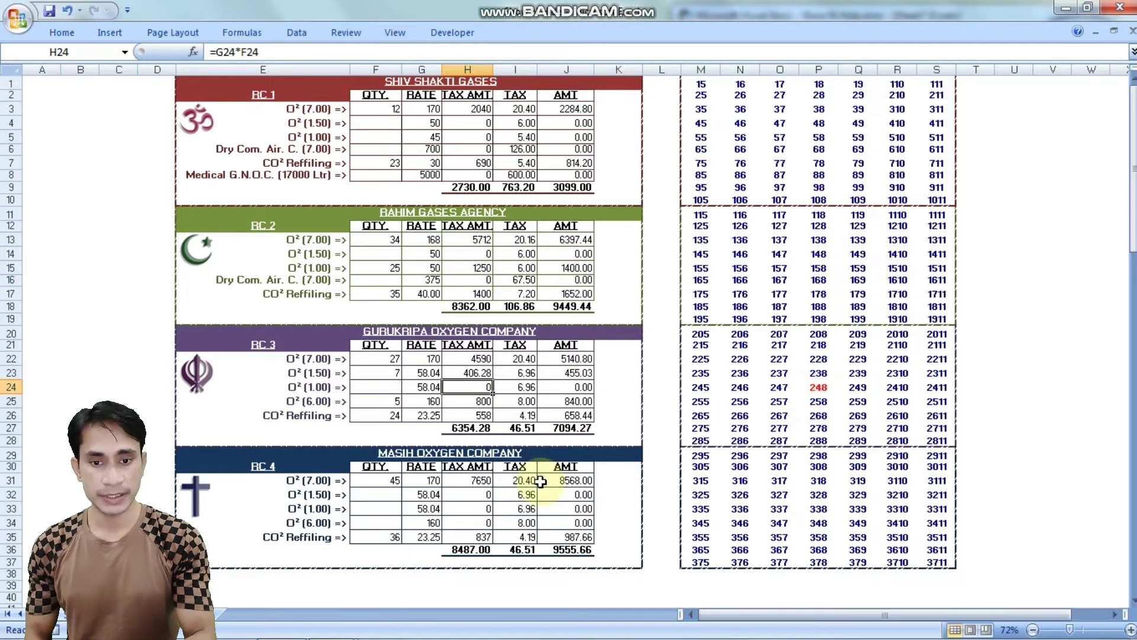
left_click(219, 561)
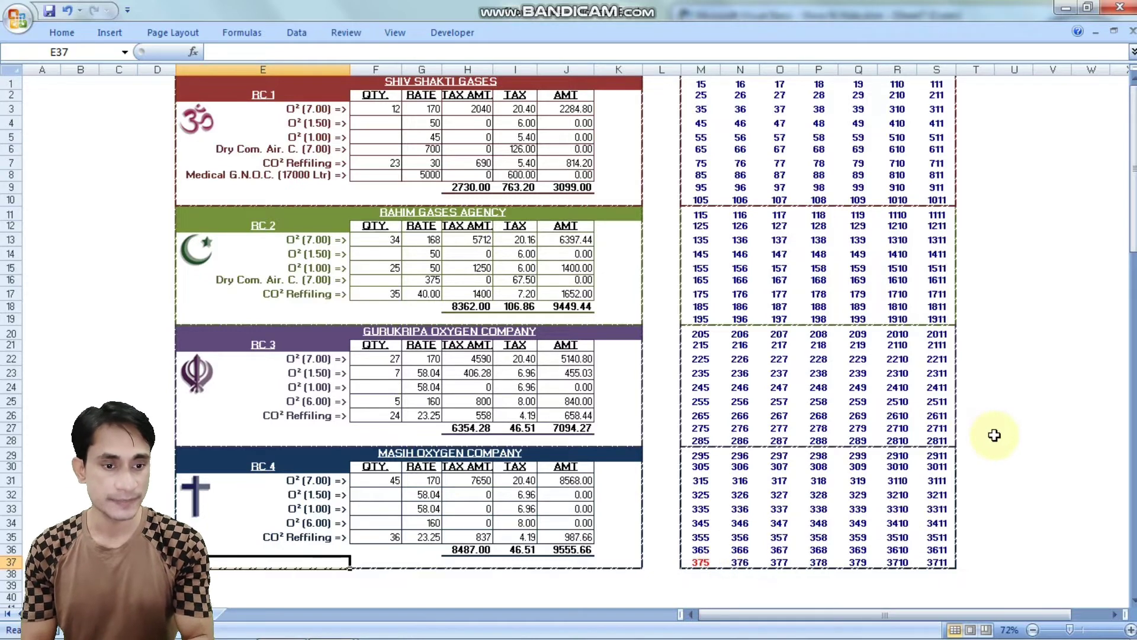
key("Right")
key("Right")
key("Right")
key("Right")
key("Right")
key("Right")
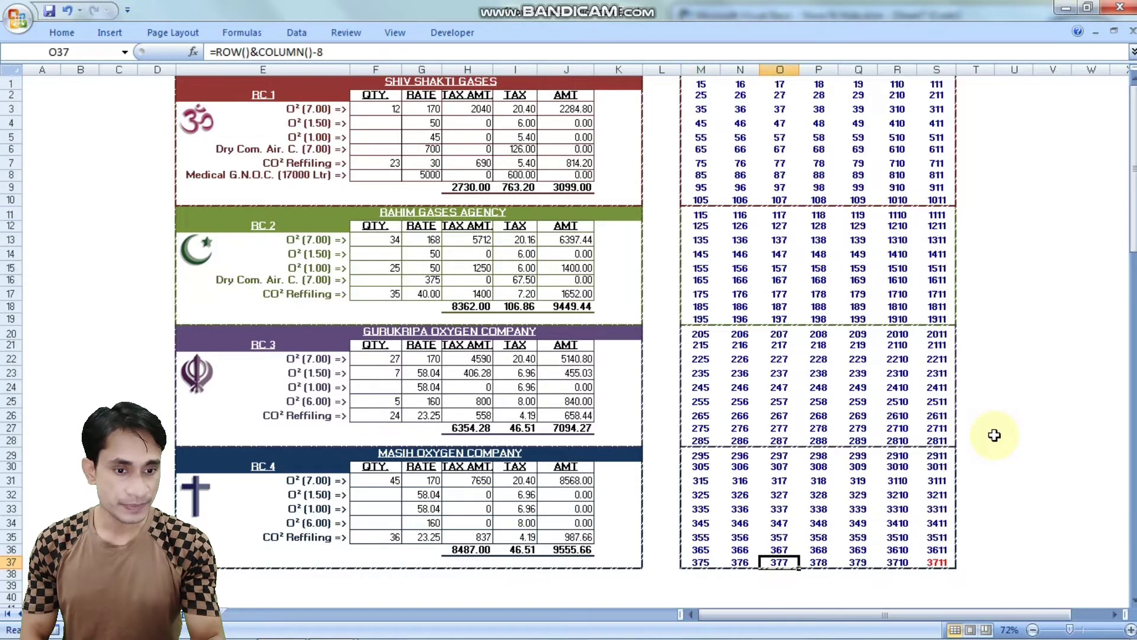
key("Right")
key("Right")
key("Right")
key("Right")
key("Right")
key("Right")
key("Right")
key("Right")
key("Right")
key("Right")
key("Right")
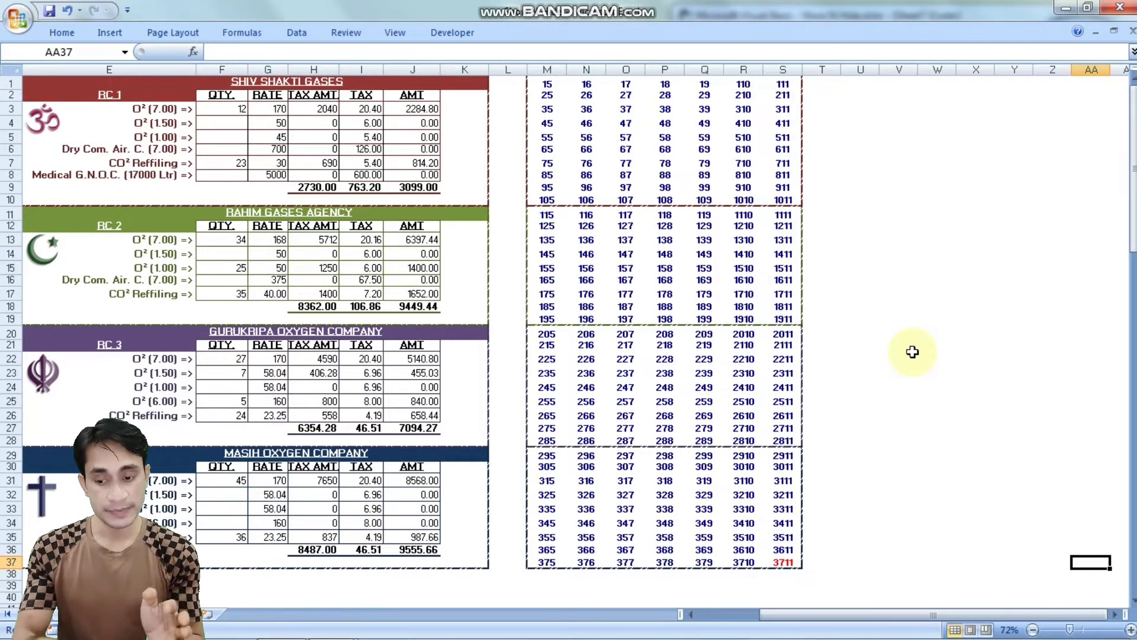
key("alt+F11")
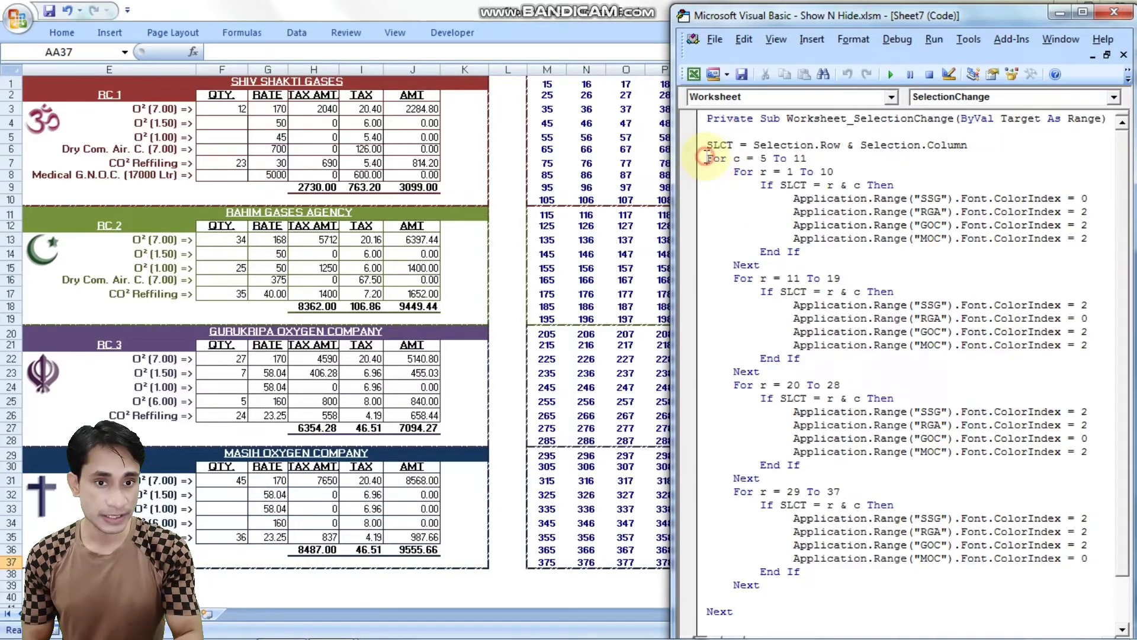
left_click(708, 610)
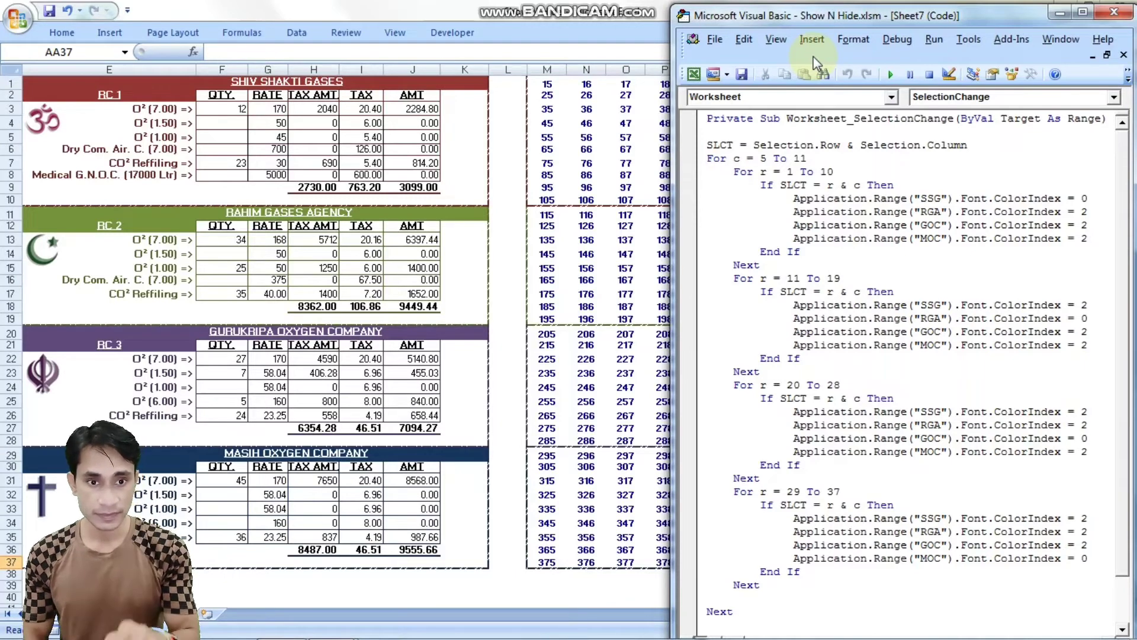
left_click(733, 171)
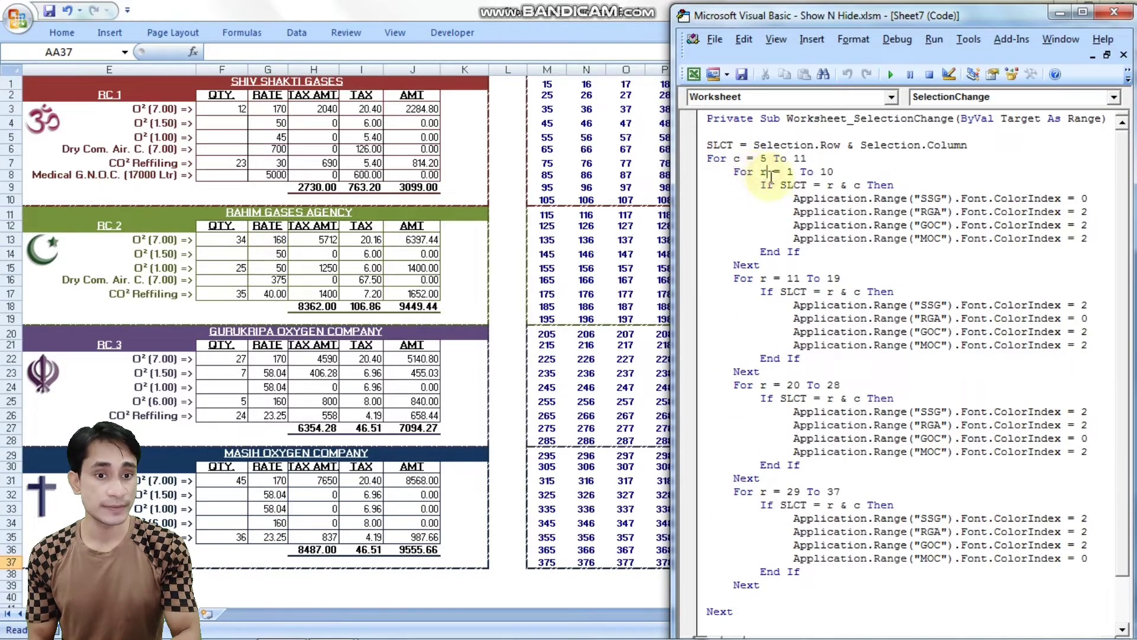
left_click(768, 172)
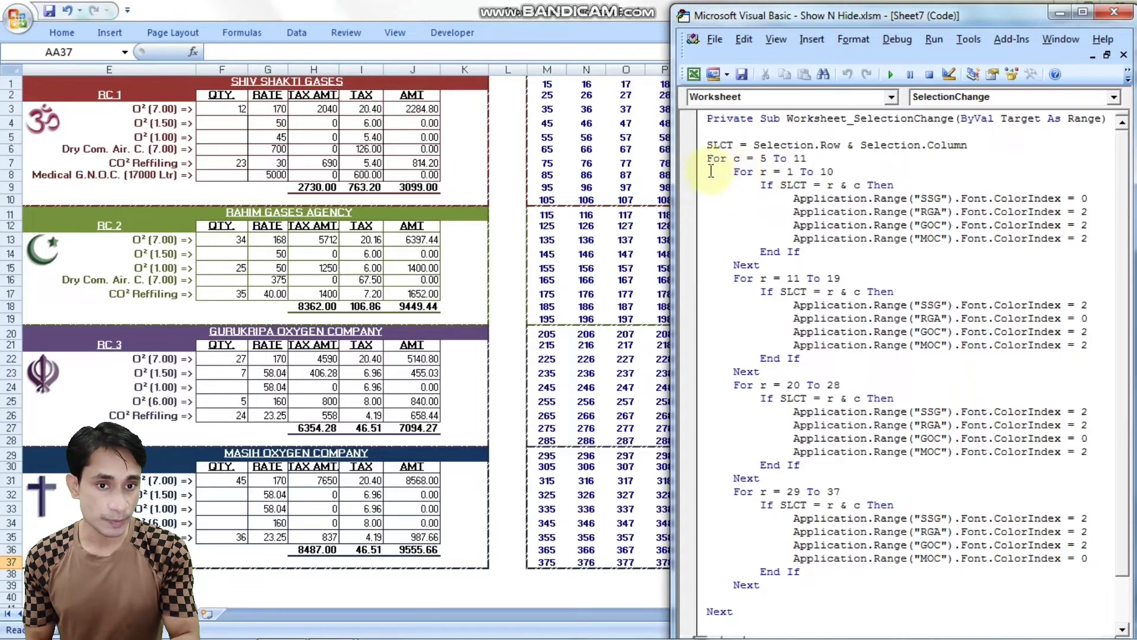
left_click_drag(696, 178, 697, 273)
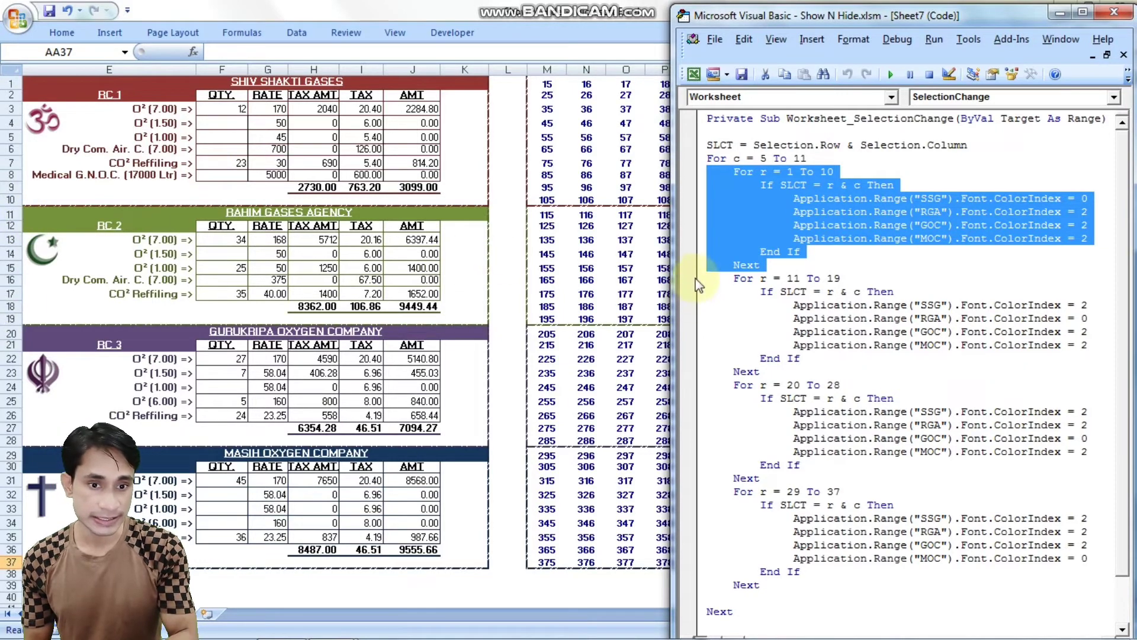
mouse_move(696, 281)
left_mouse_down()
mouse_move(685, 398)
mouse_move(687, 373)
left_mouse_up()
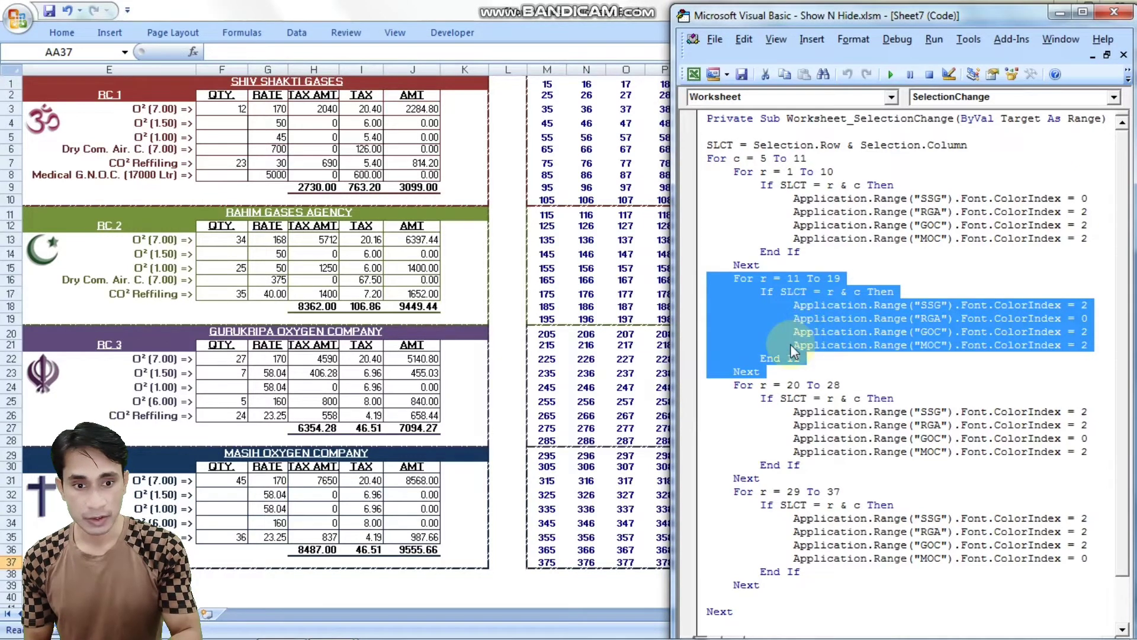
left_click_drag(696, 391, 684, 489)
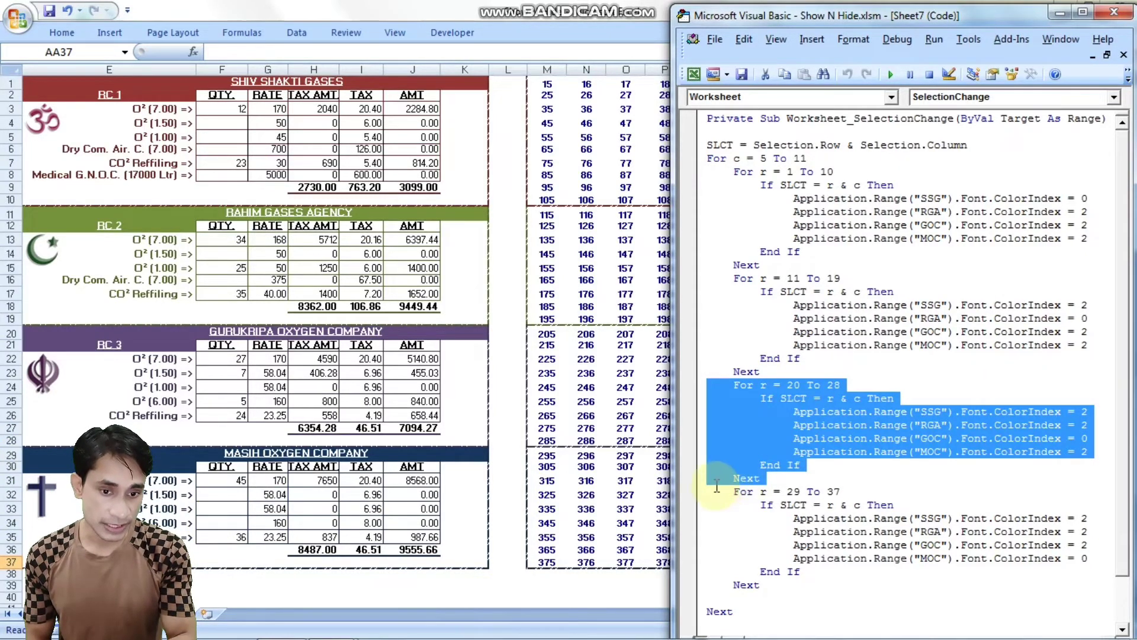
left_click_drag(697, 495, 699, 592)
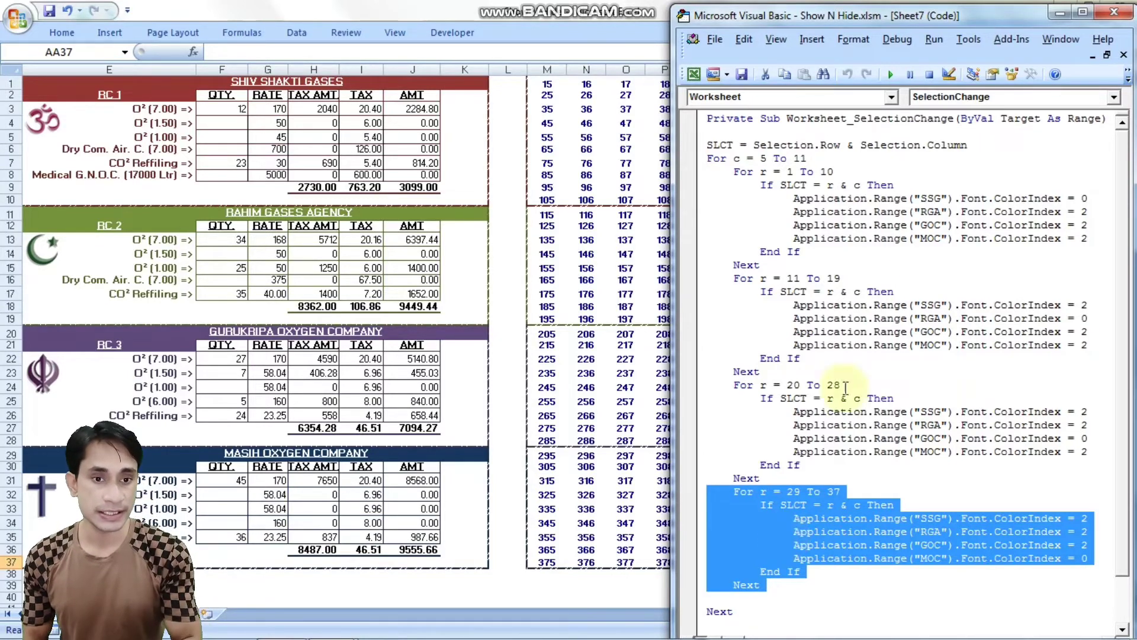
left_click(774, 184)
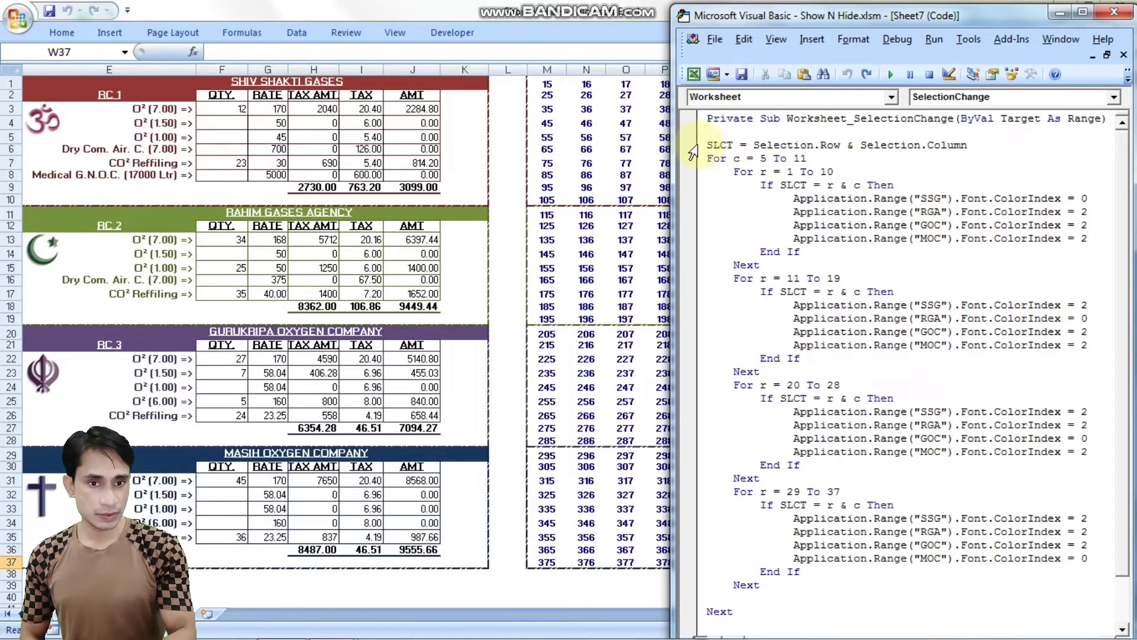
Step: Select the macro body from the SLCT line to the final Next, then go to the module's end
left_click_drag(693, 153, 697, 465)
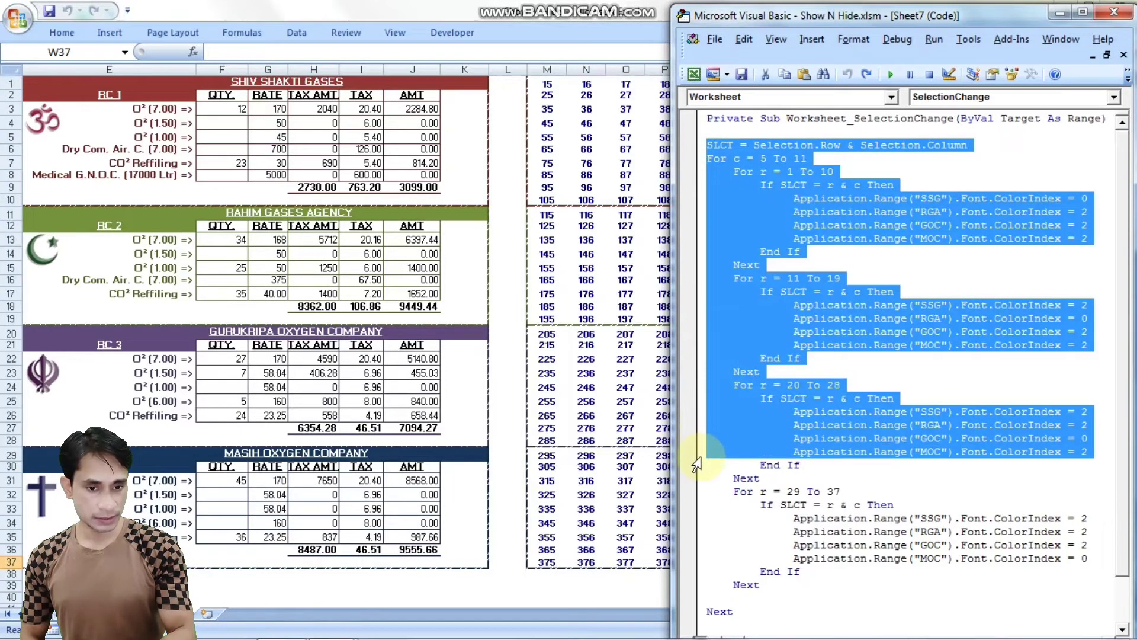
key("shift+Down")
key("shift+Down")
key("shift+Down")
key("shift+Down")
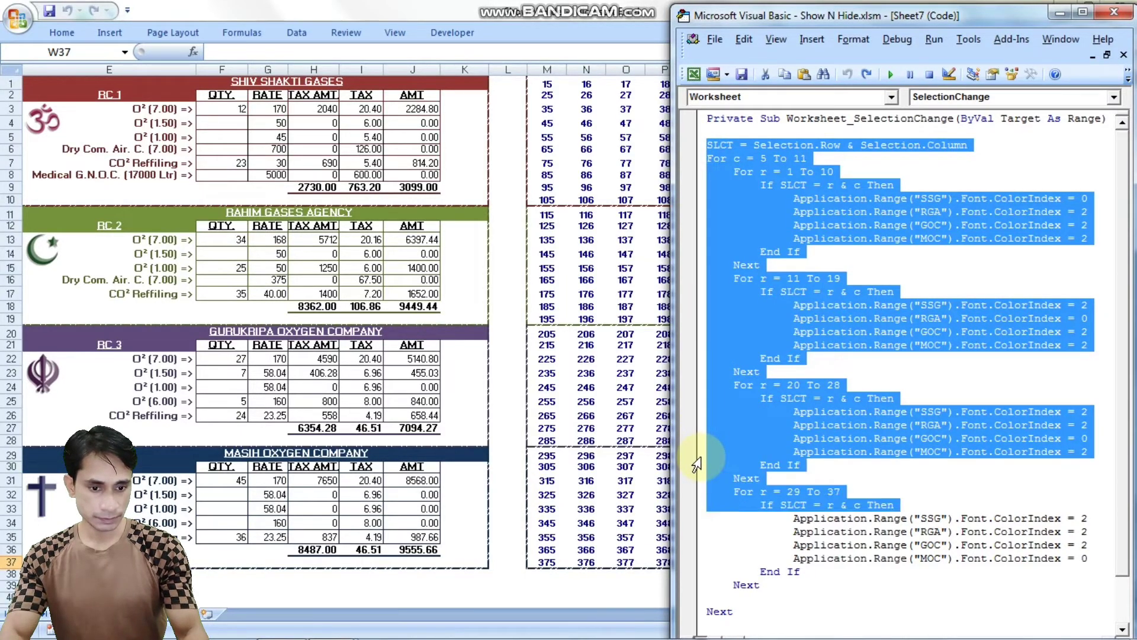
key("shift+Down")
key("shift+Down")
key("shift+Down")
key("shift+Down")
key("shift+Down")
key("ctrl+c")
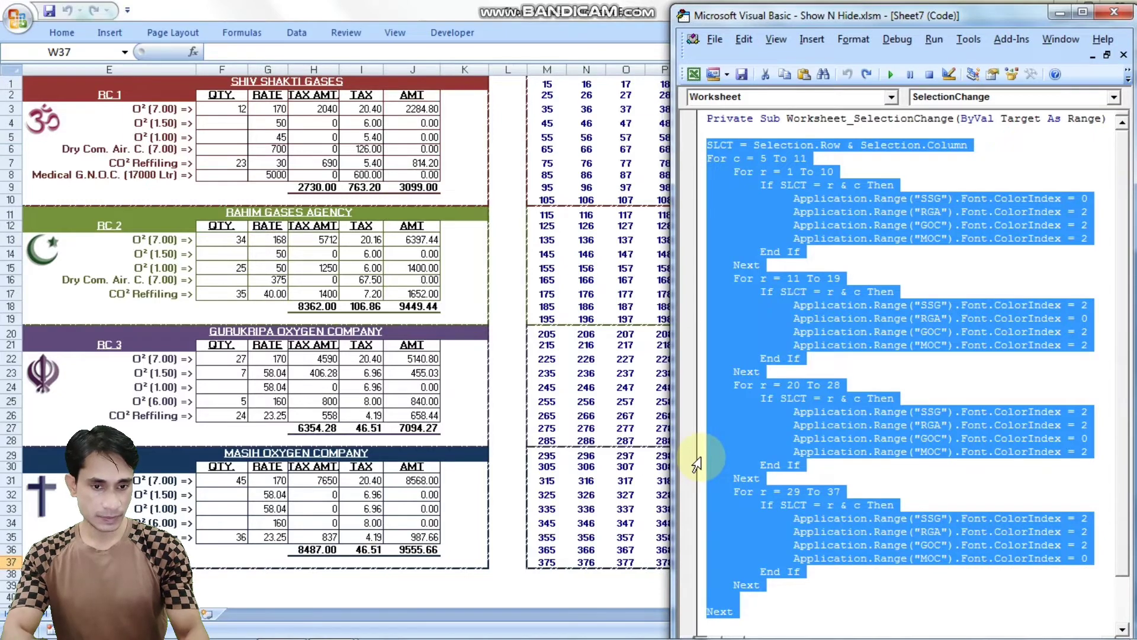
key("Left")
scroll(697, 465, "down", 2)
scroll(696, 465, "down", 2)
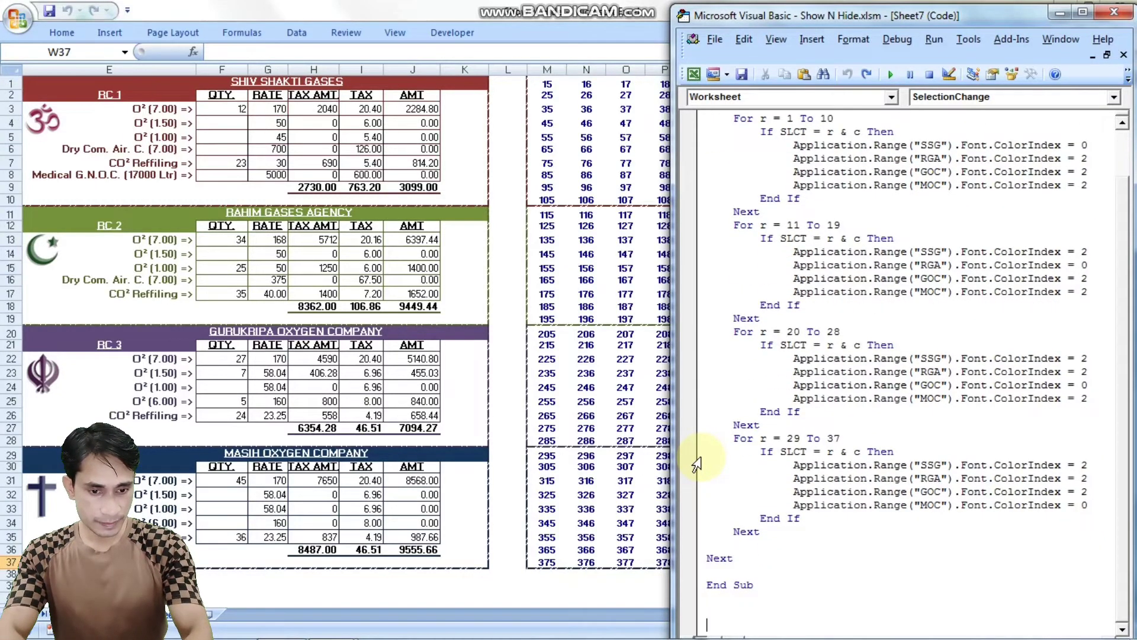
Step: Create a new Sub test() procedure and paste the copied loop code into it
type("sub test(")
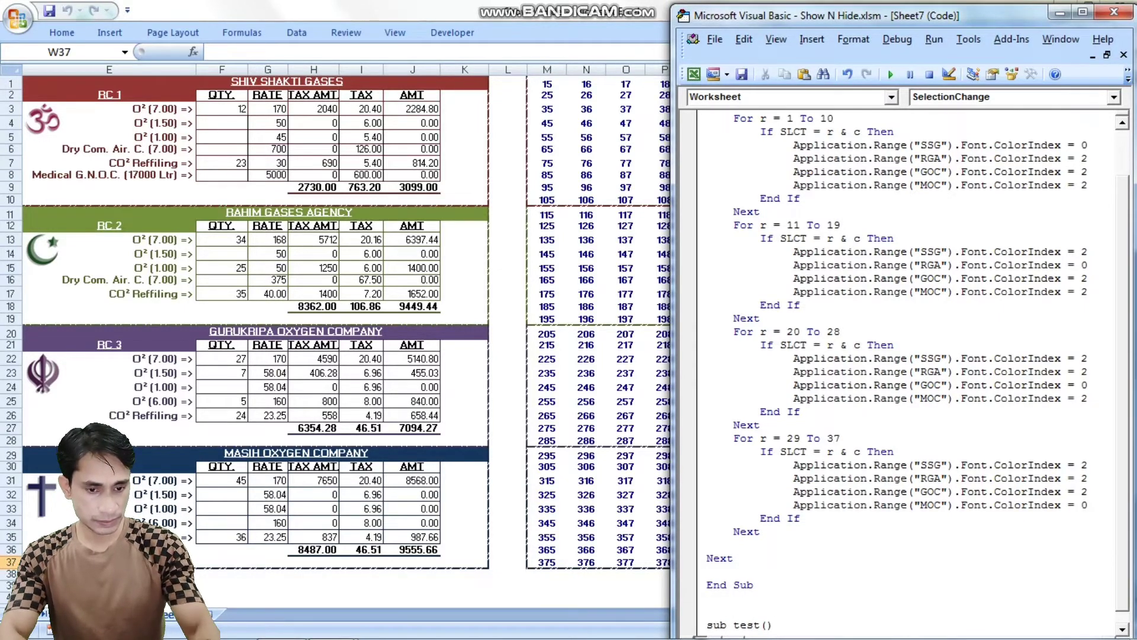
key("Return")
scroll(1125, 323, "down", 1)
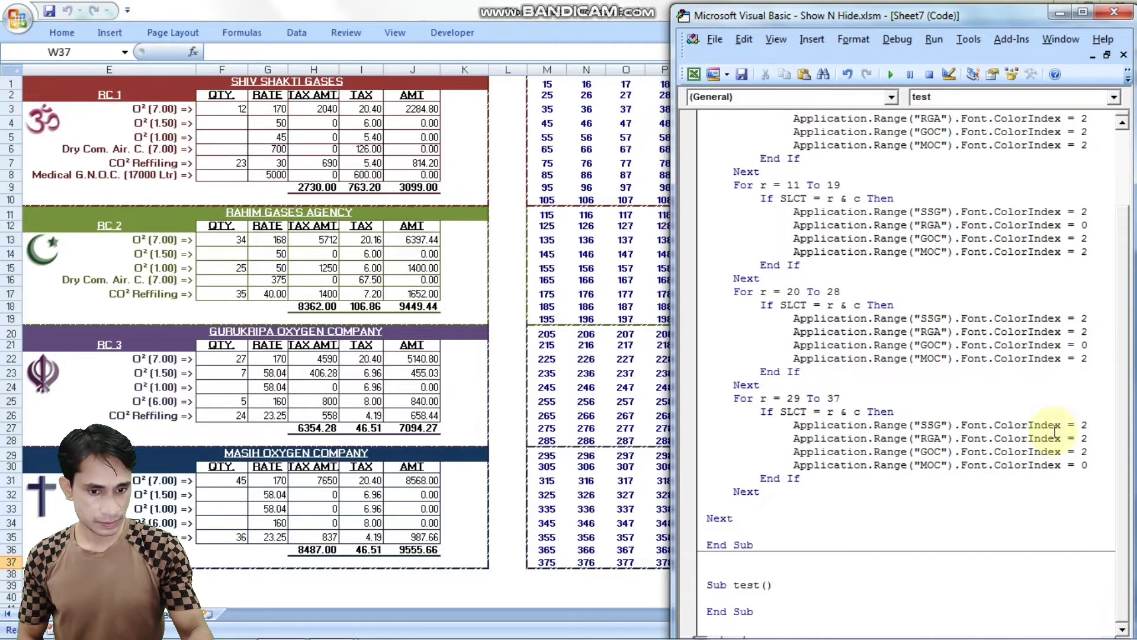
key("Tab")
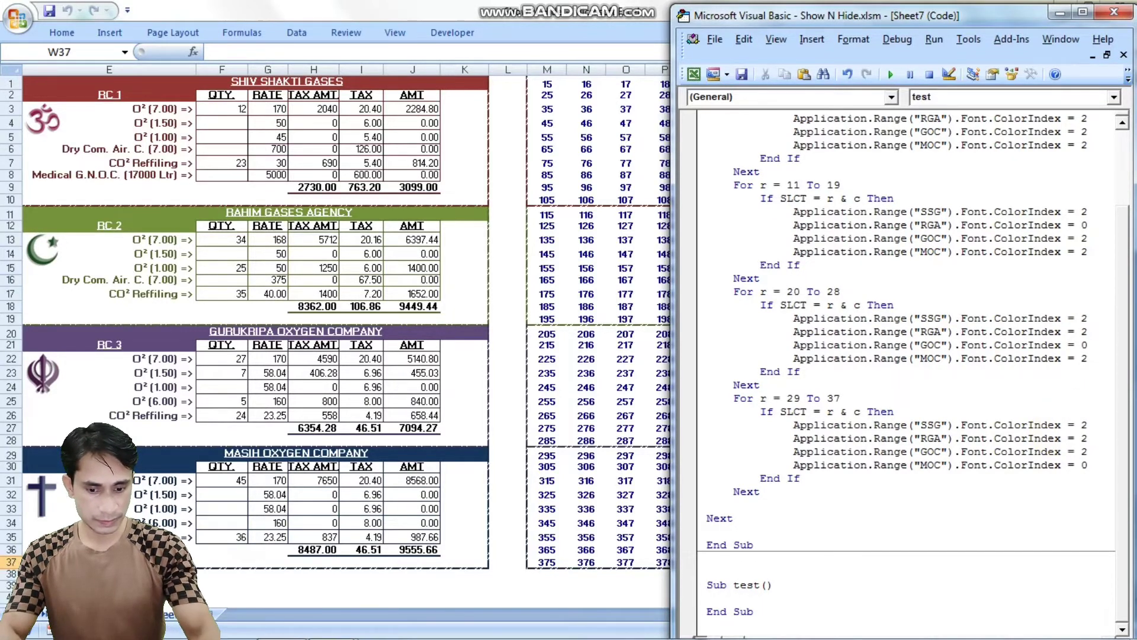
key("ctrl+v")
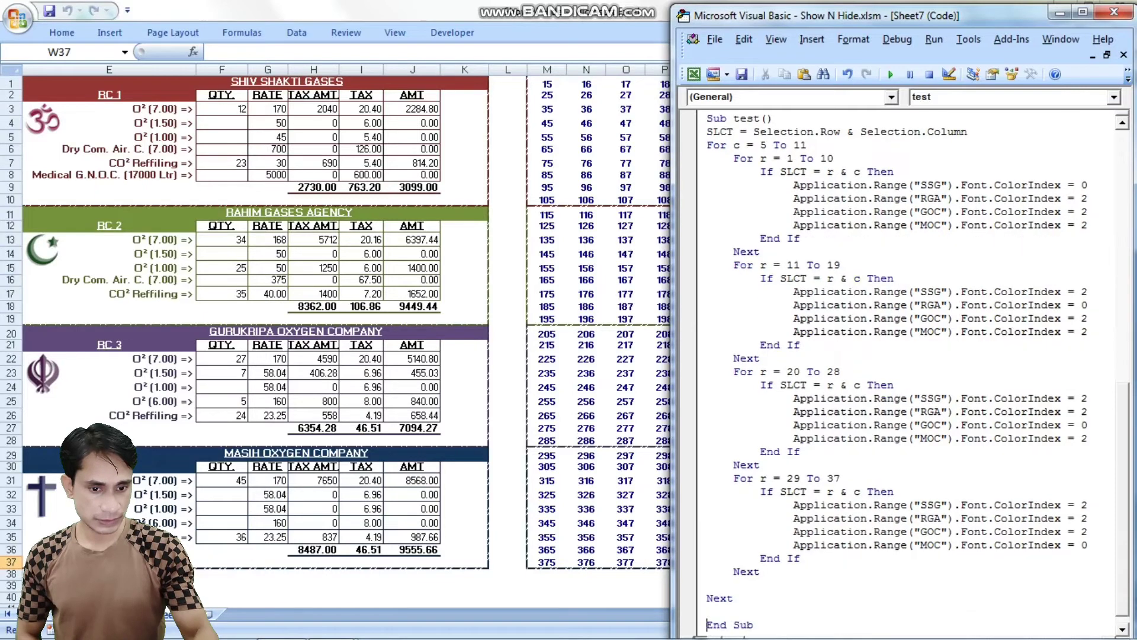
Step: Review the code around Sub test(), adding a blank line above the SLCT line
key("Down")
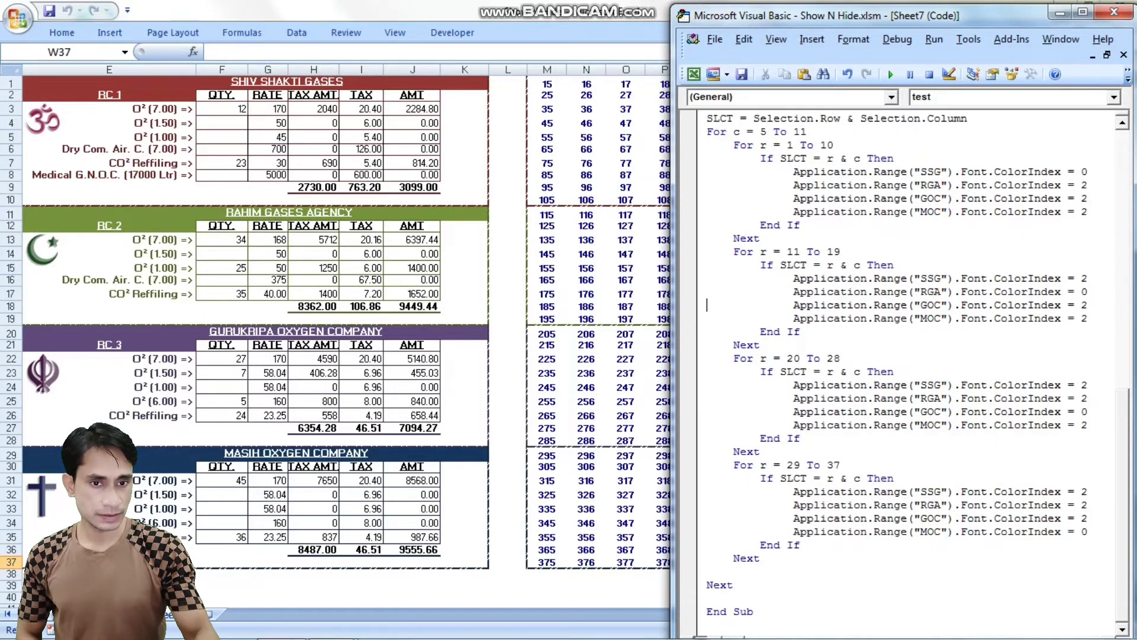
key("Up")
key("Up")
key("Up")
key("Up")
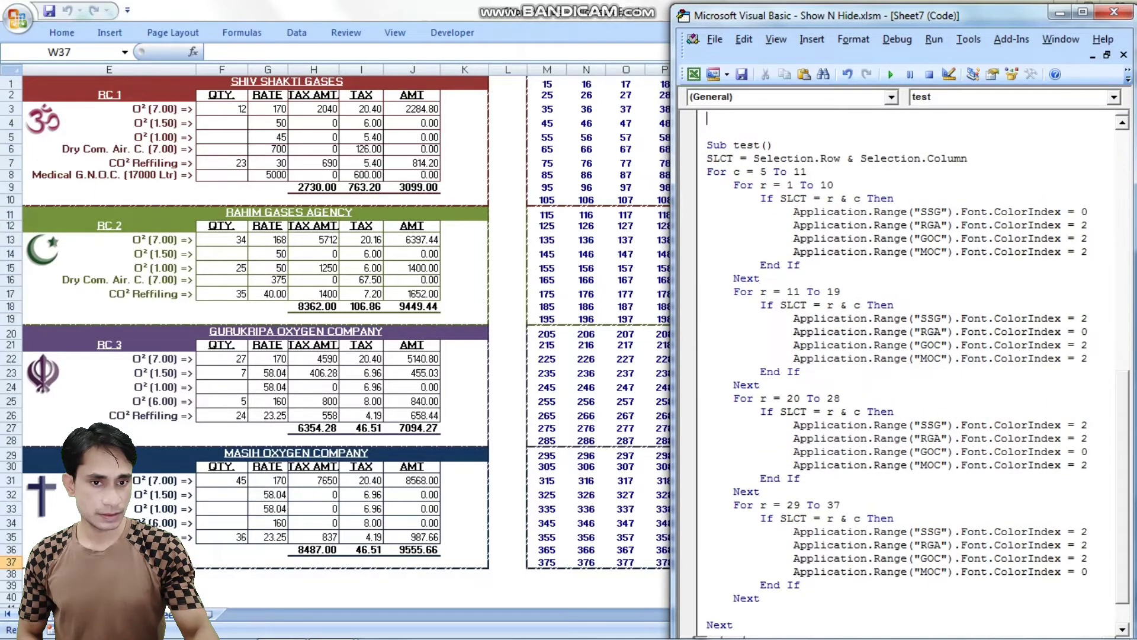
key("Up")
key("Up")
key("Up")
key("Down")
key("Down")
key("Down")
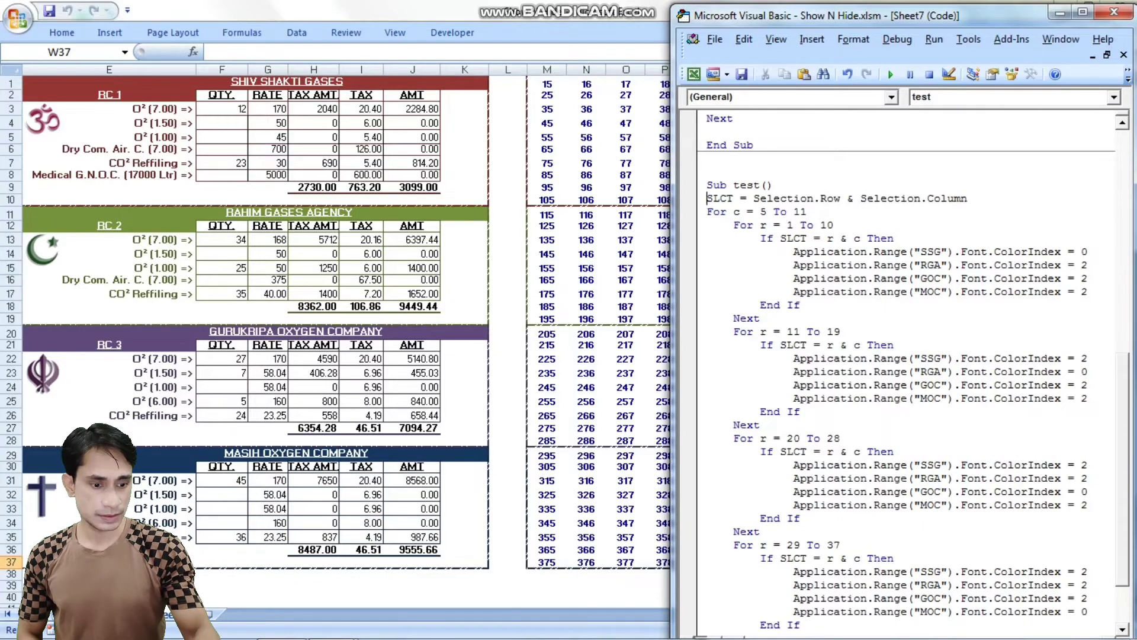
key("Return")
key("Up")
key("Up")
key("Up")
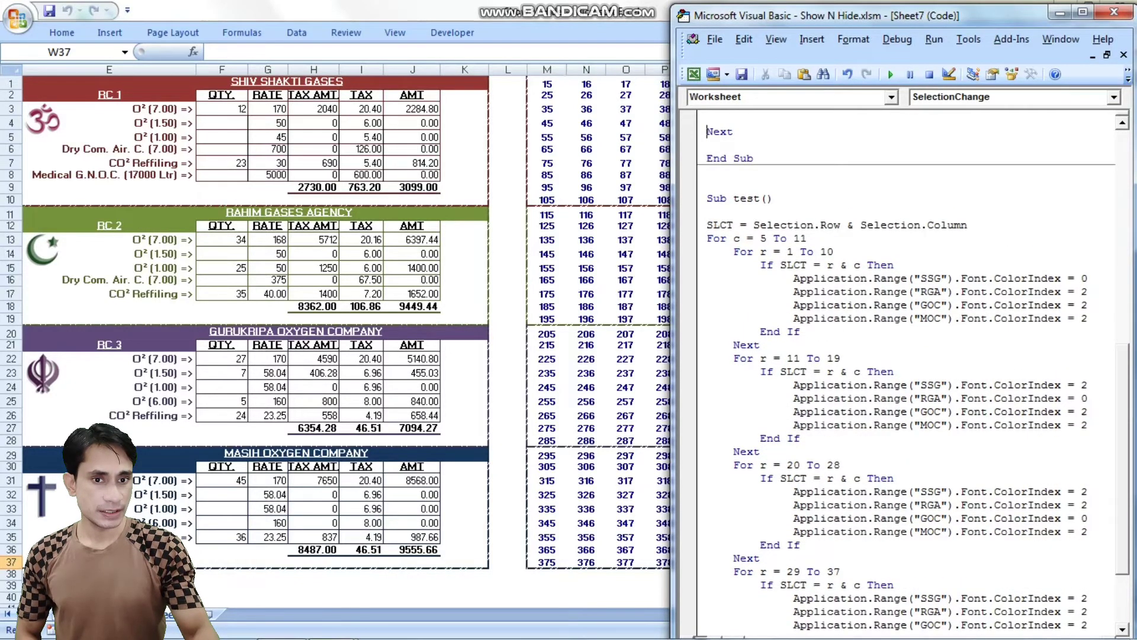
left_click(708, 172)
Step: Delete the blank line above Sub test() and scroll through its SSG, RGA, GOC and MOC loops
key("BackSpace")
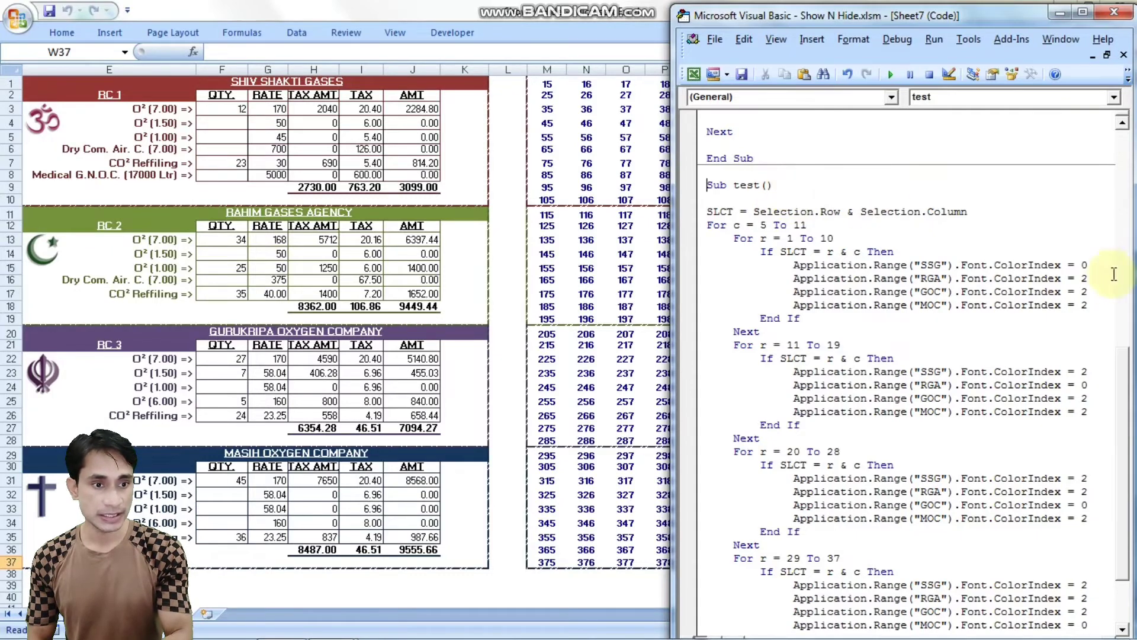
scroll(1128, 393, "down", 2)
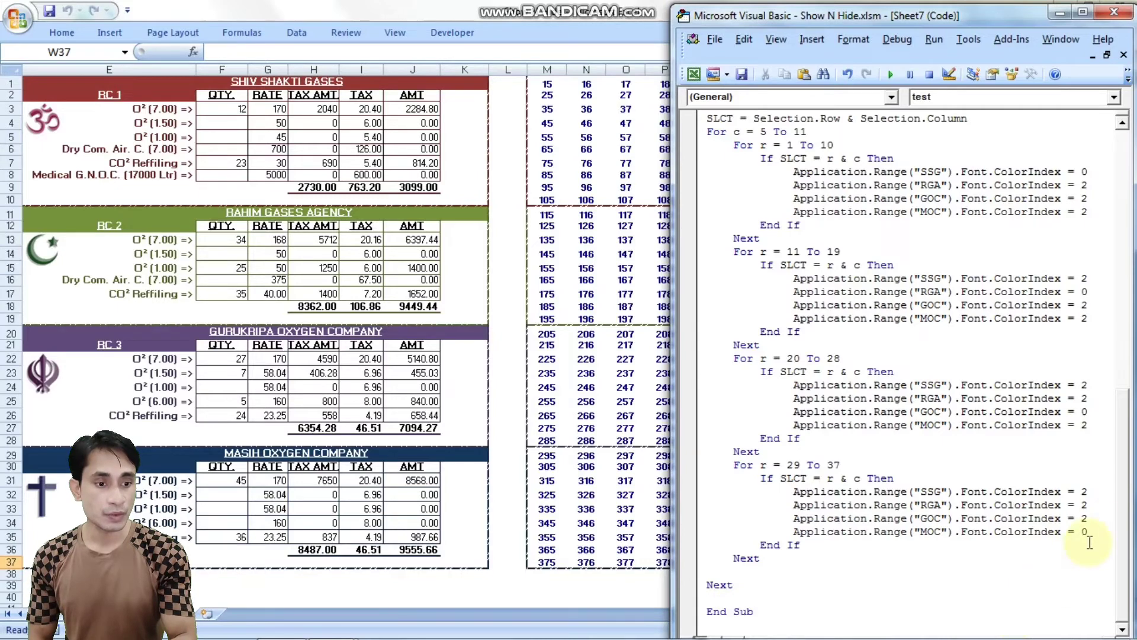
scroll(1124, 497, "up", 4)
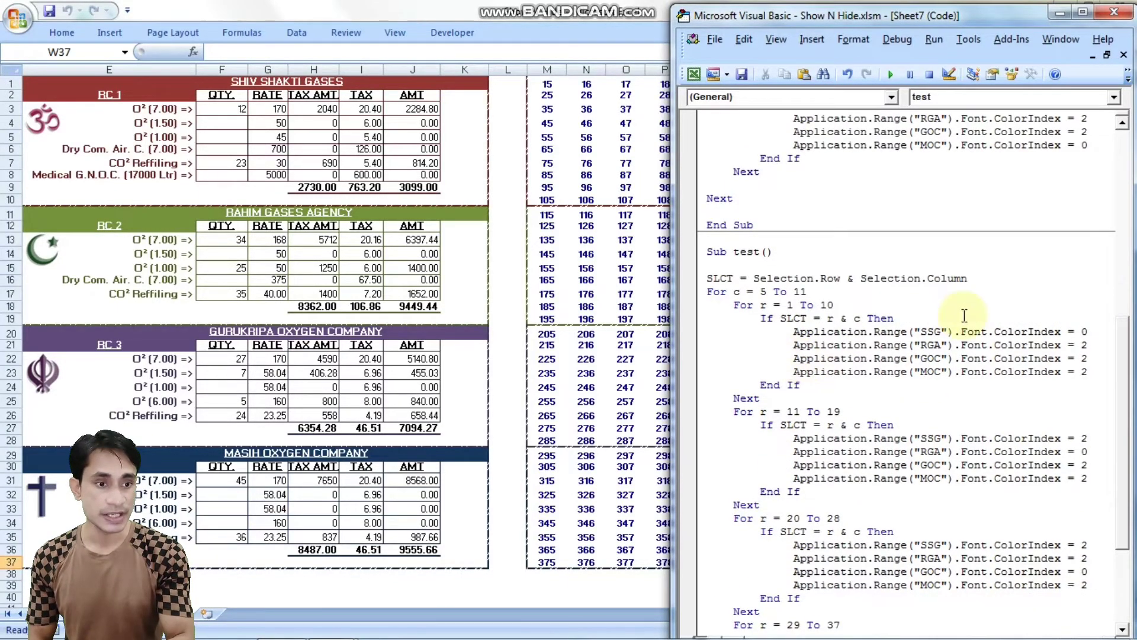
left_click_drag(1124, 384, 1124, 442)
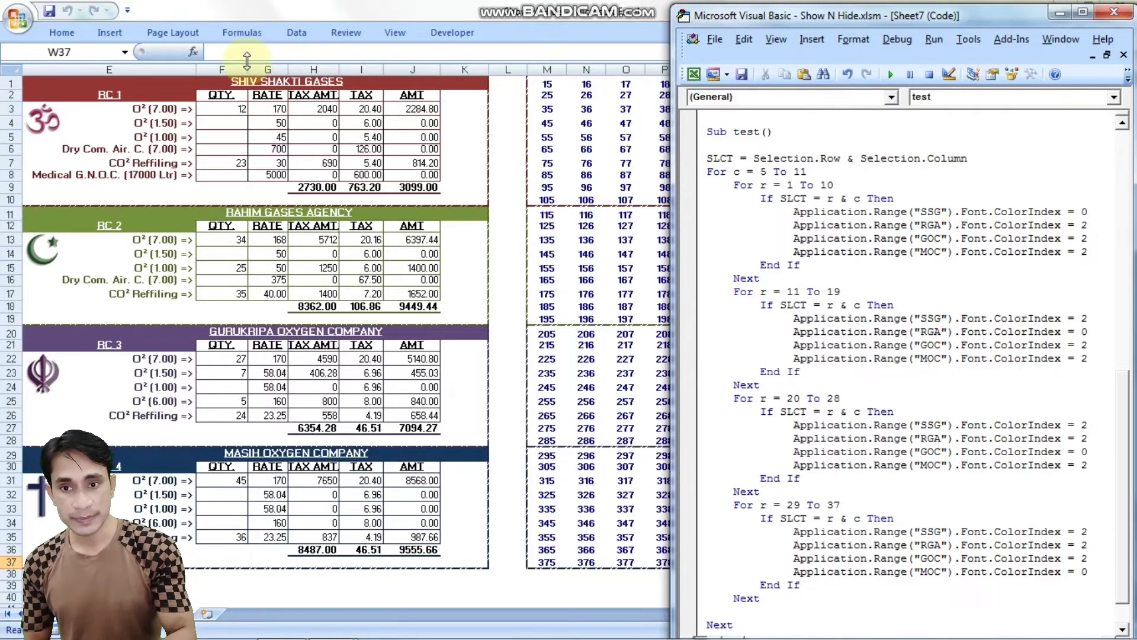
Step: Select quantity cell F3, then return to the macro code and add a blank line above Sub test()
left_click(231, 108)
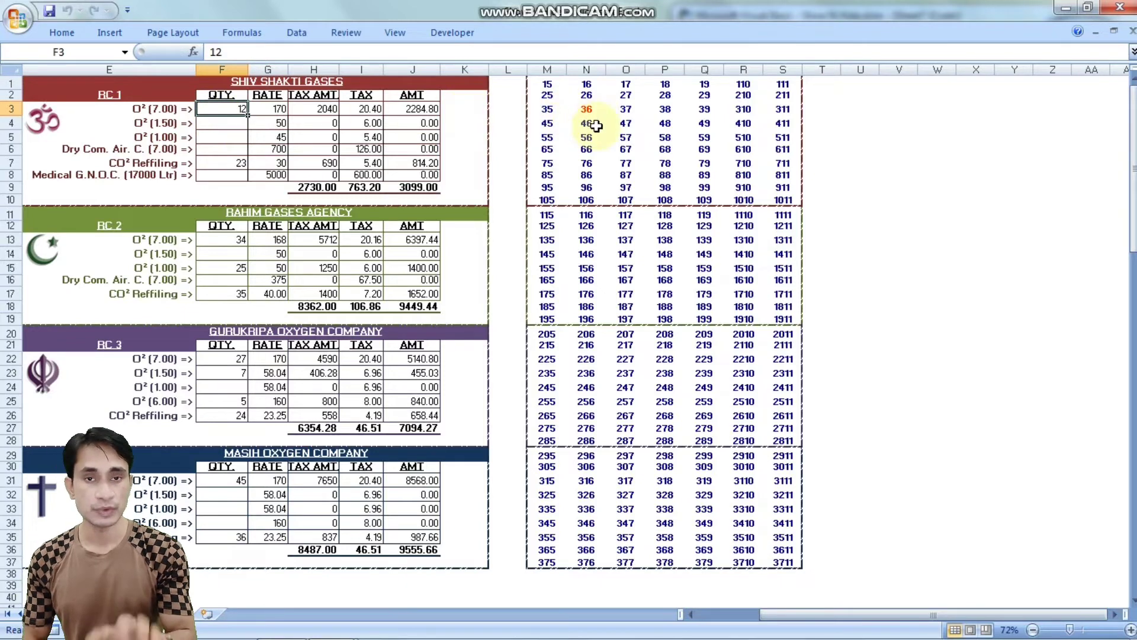
key("alt+F11")
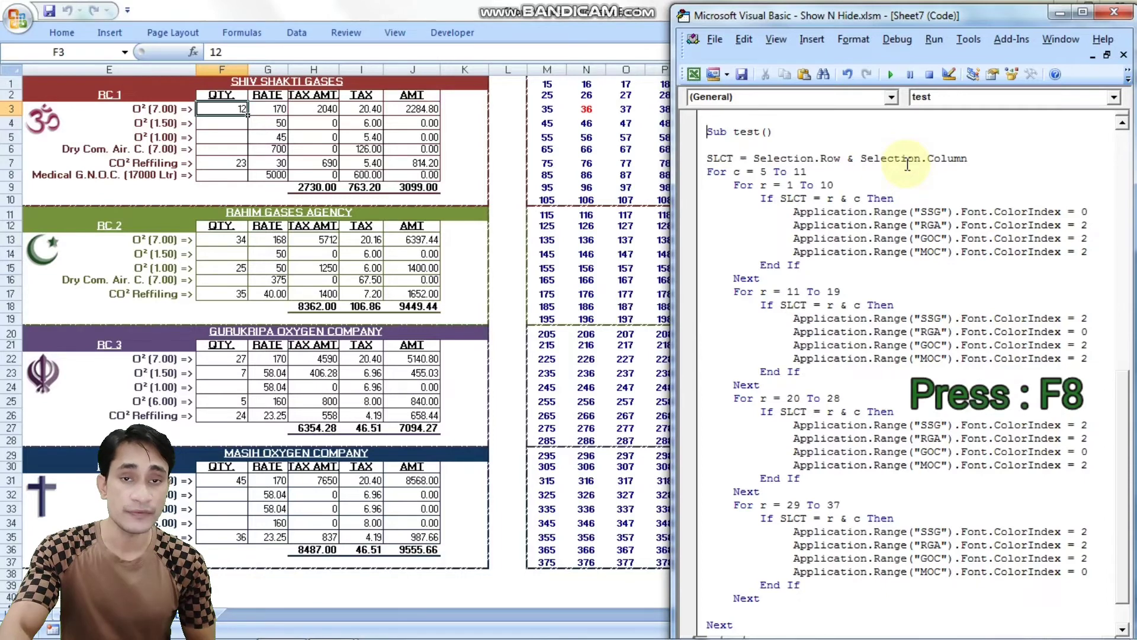
key("Return")
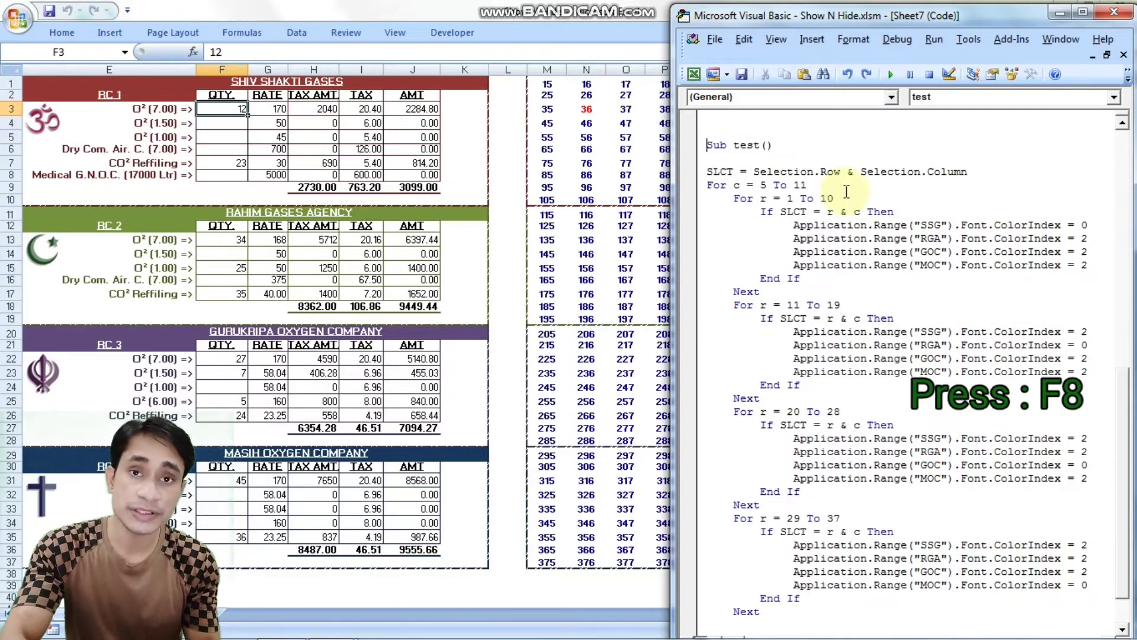
Step: Step through Sub test() with F8, past the SLCT assignment, to the first loop's End If
key("F8")
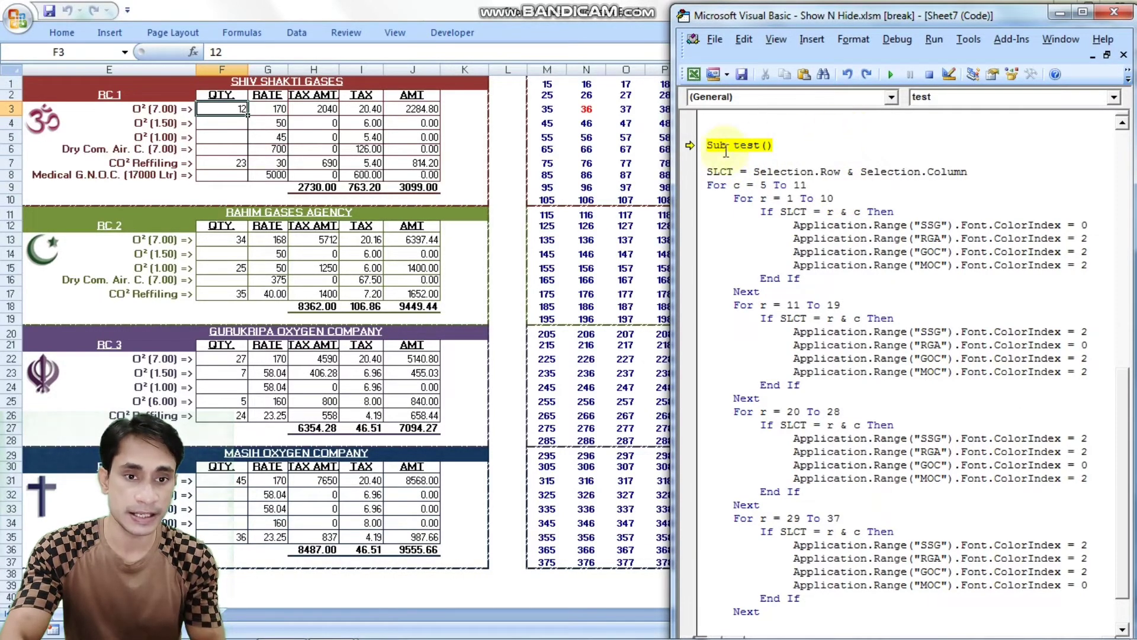
left_click(807, 148)
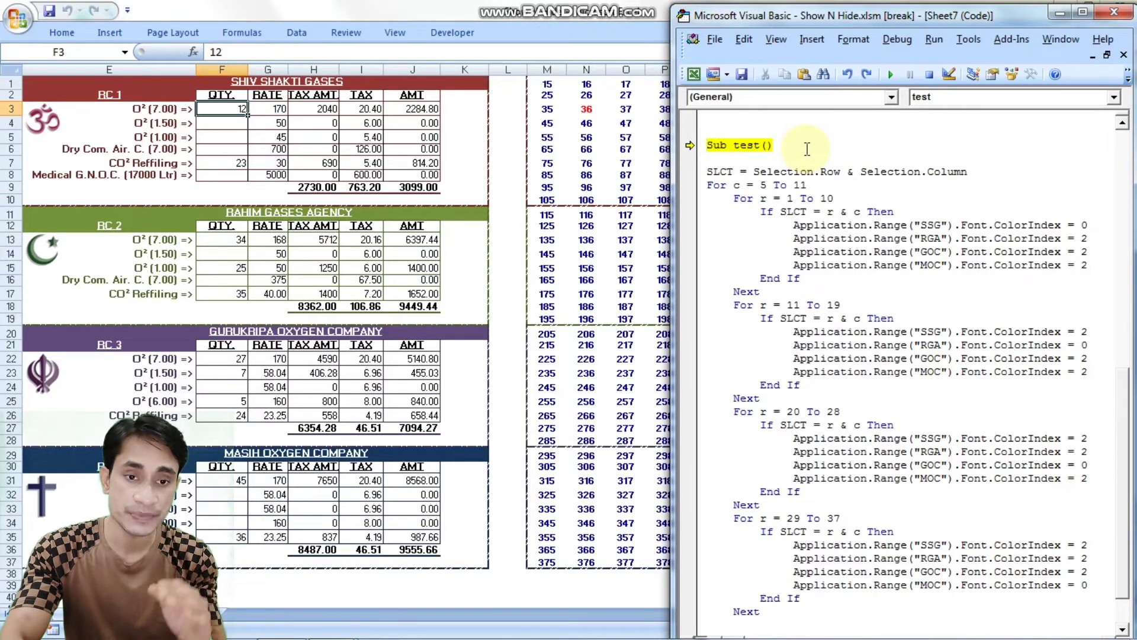
key("F8")
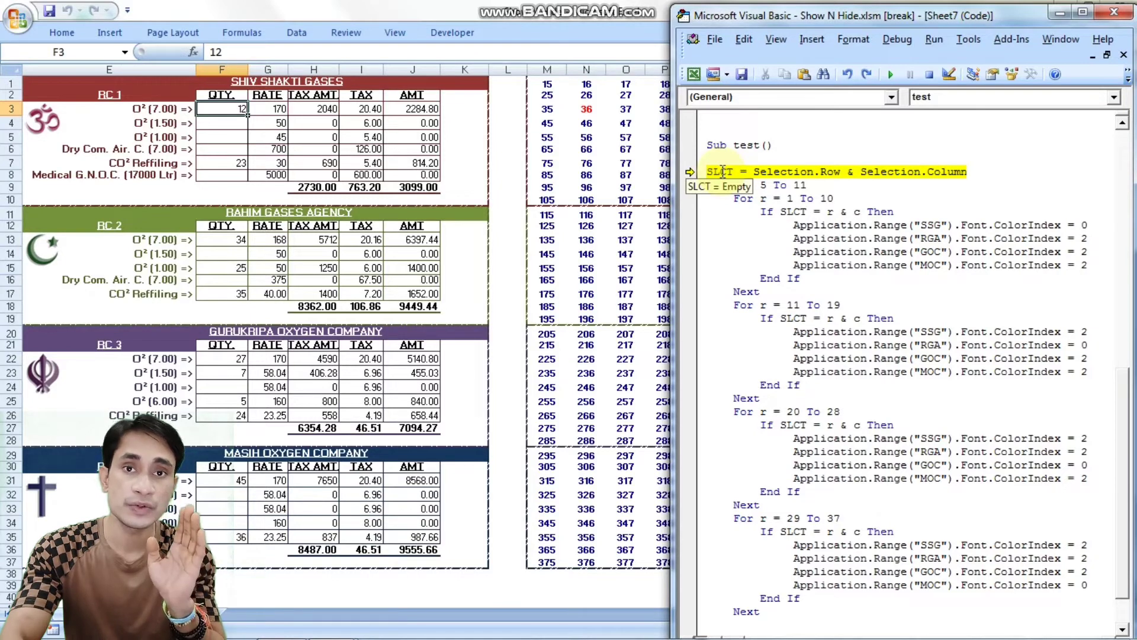
mouse_move(720, 172)
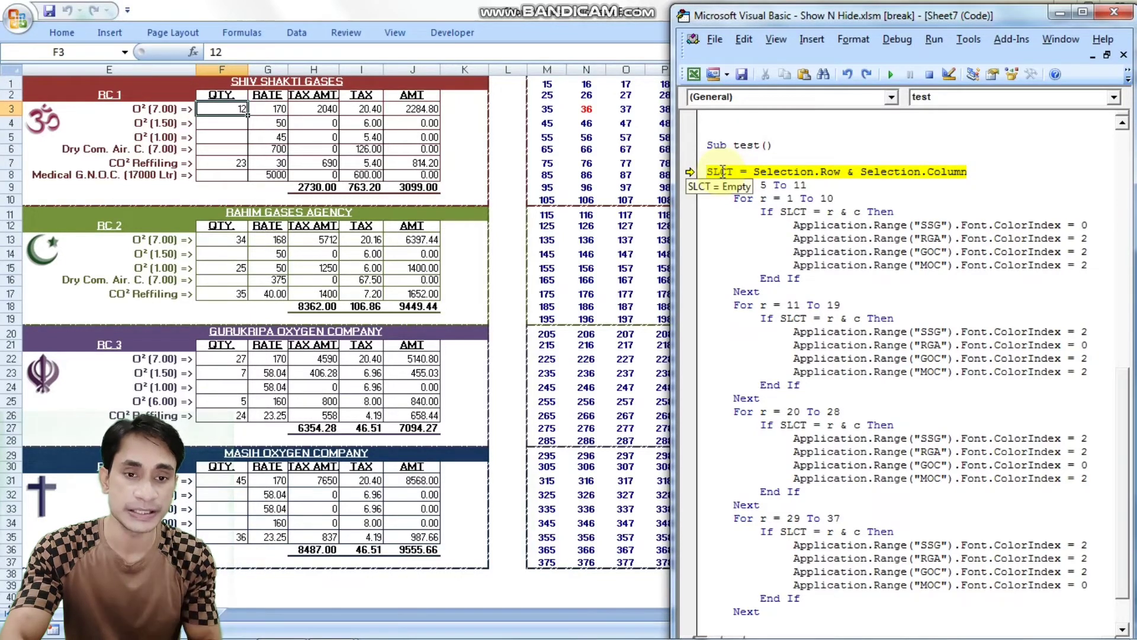
key("F8")
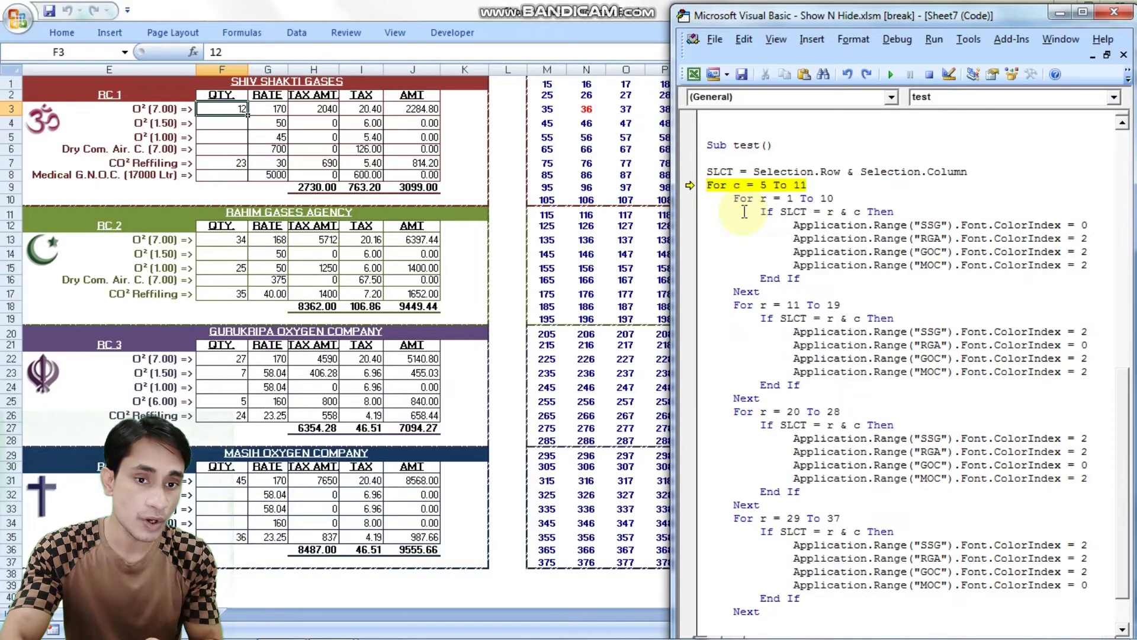
key("F8")
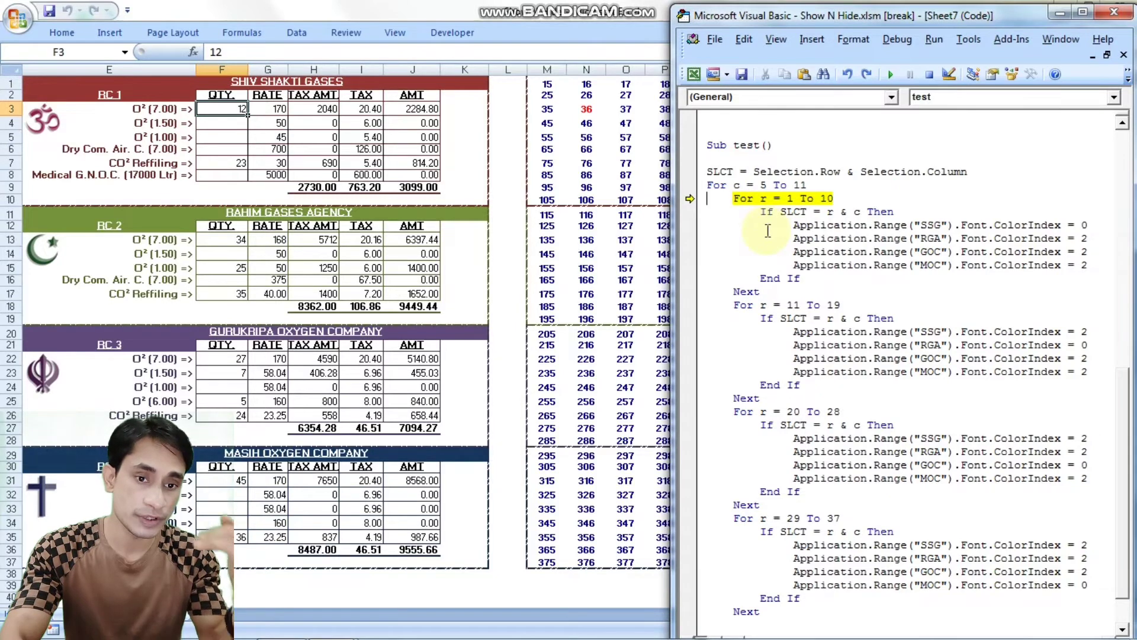
key("F8")
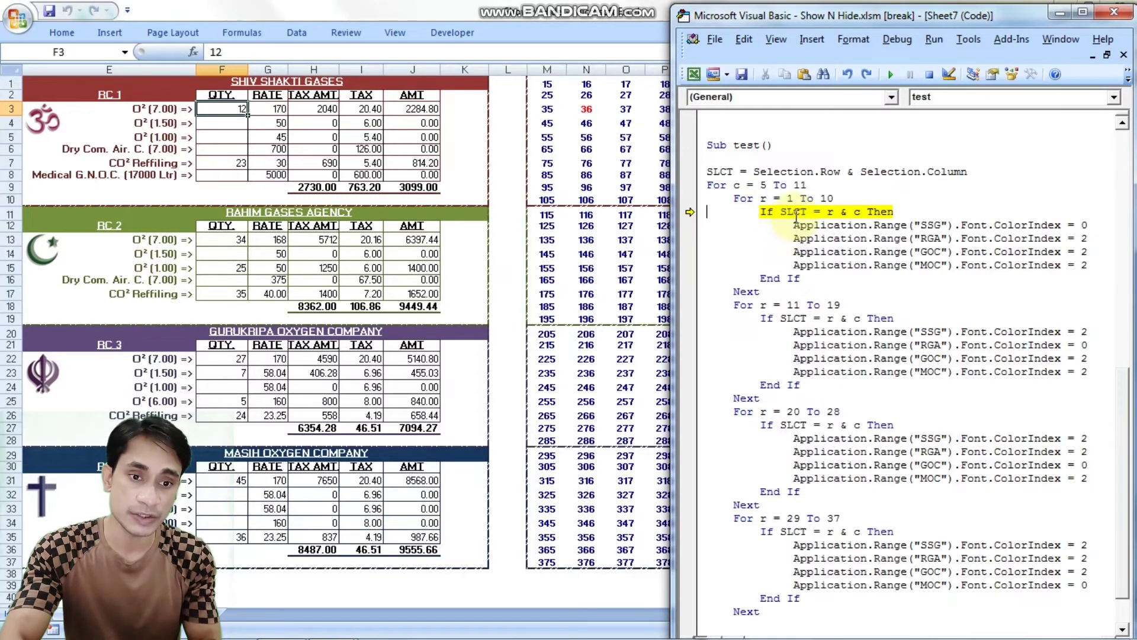
mouse_move(794, 212)
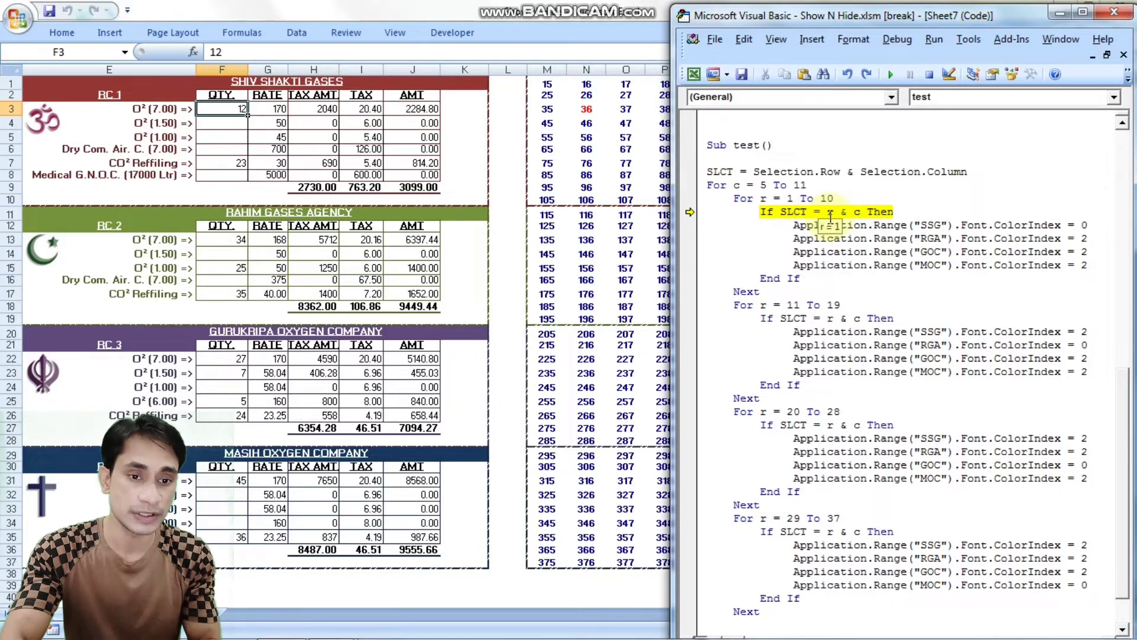
key("F8")
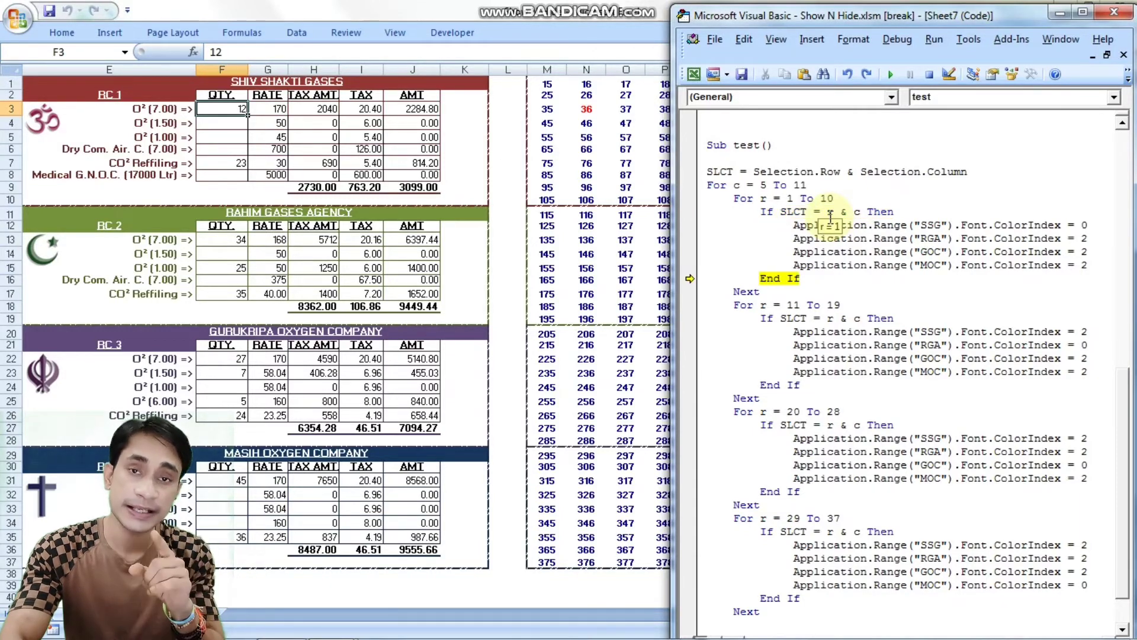
Step: Step the test macro with F8 through the remaining passes of the first row loop, up to For r = 11 To 19
key("F8")
key("F8")
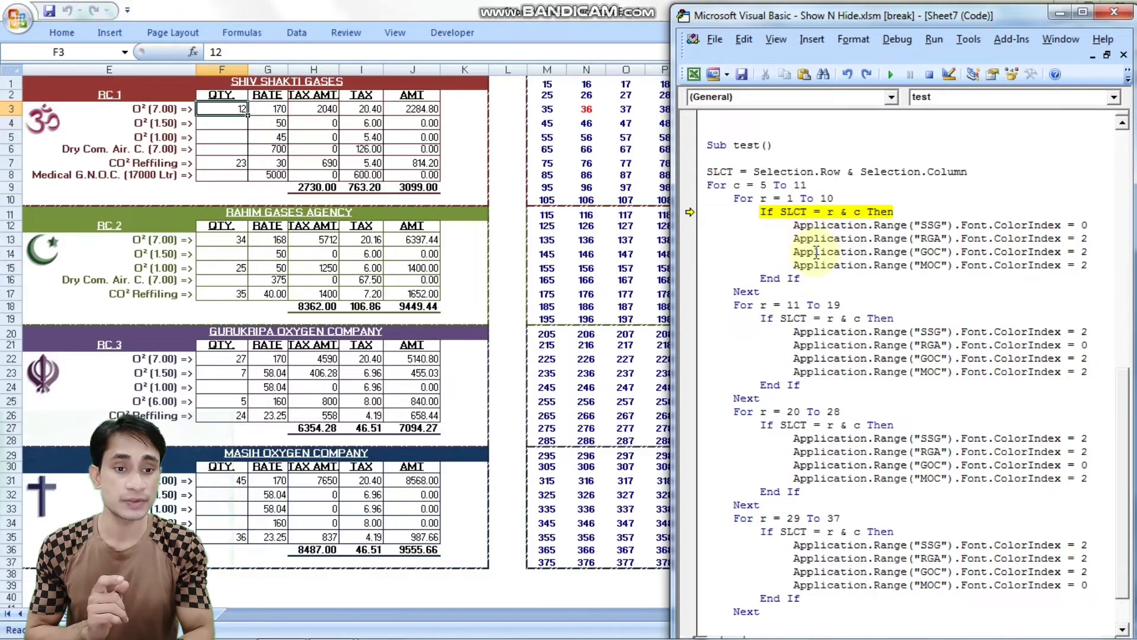
mouse_move(915, 251)
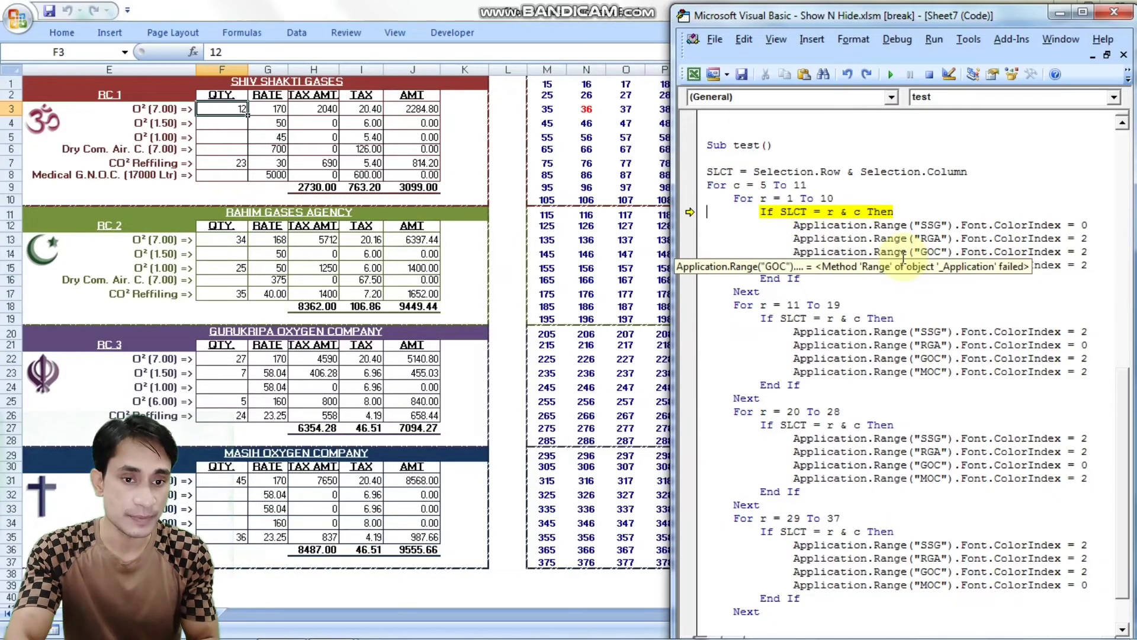
key("F8")
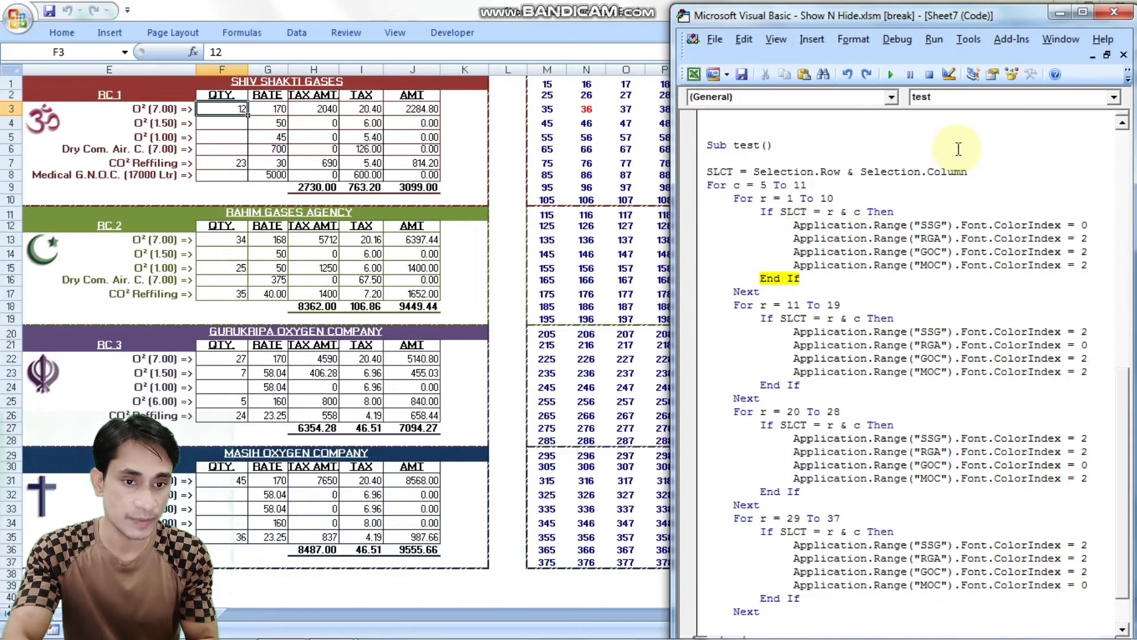
key("F8")
key("F8")
key("F8")
key("F8")
key("F8")
key("F8")
key("F8")
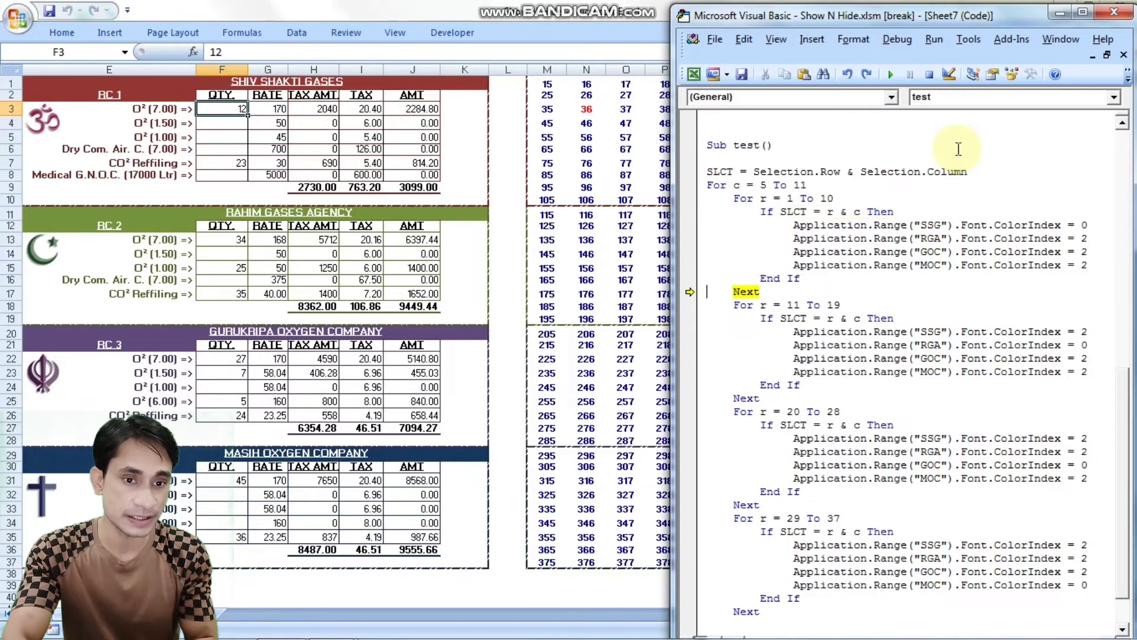
key("F8")
key("F8")
key("F8")
key("F8")
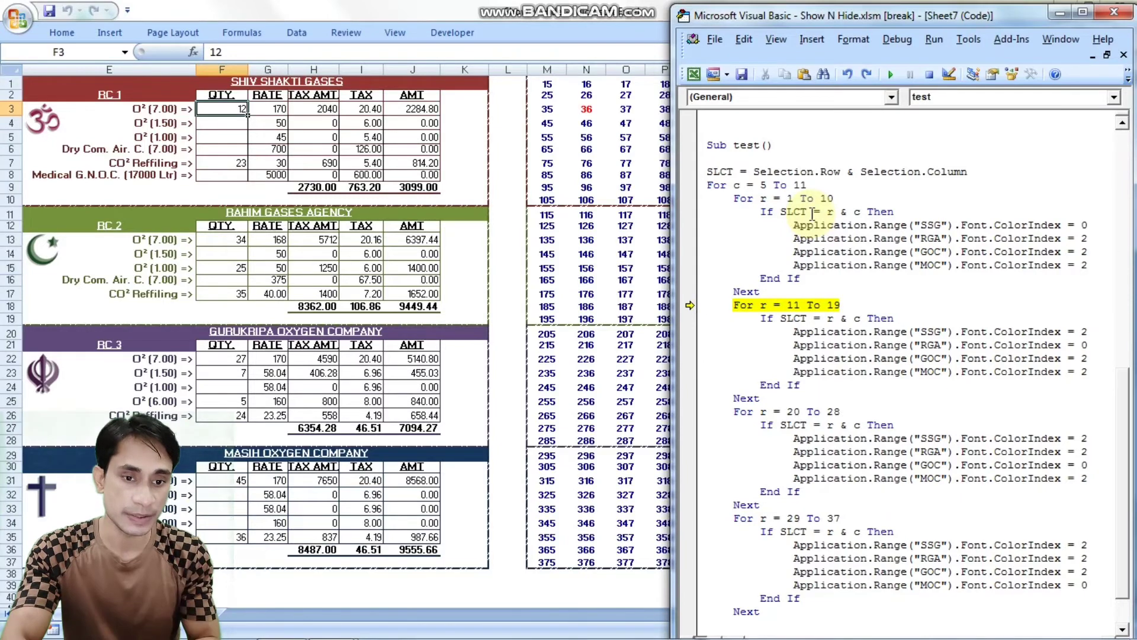
Step: Step with F8 through the second and third row loops into the For r = 29 To 37 comparisons
key("F8")
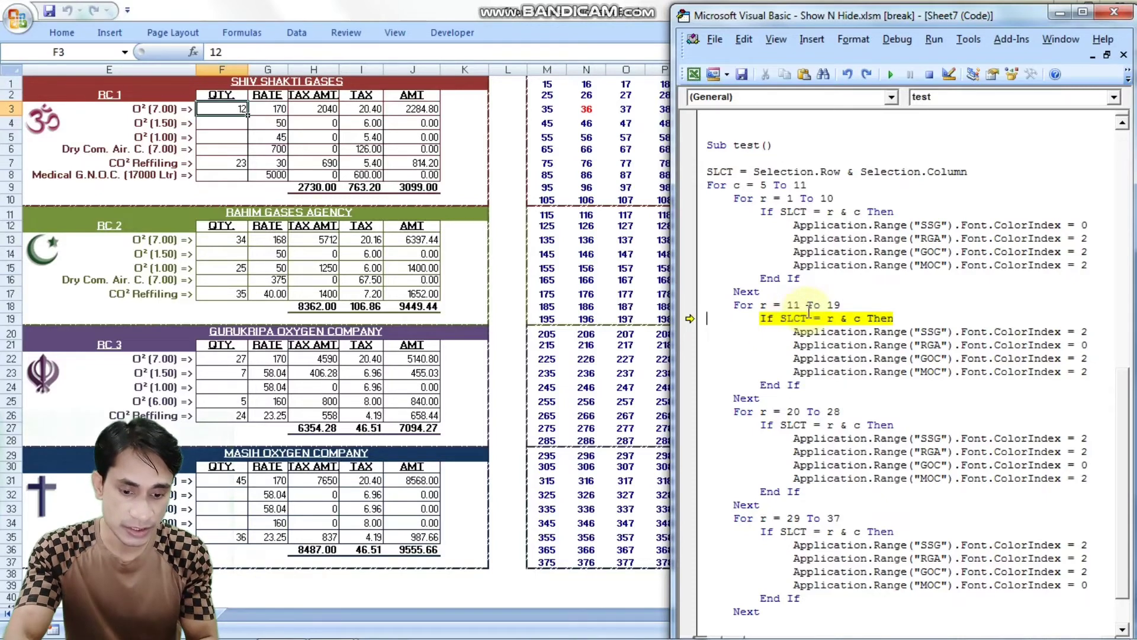
key("F8")
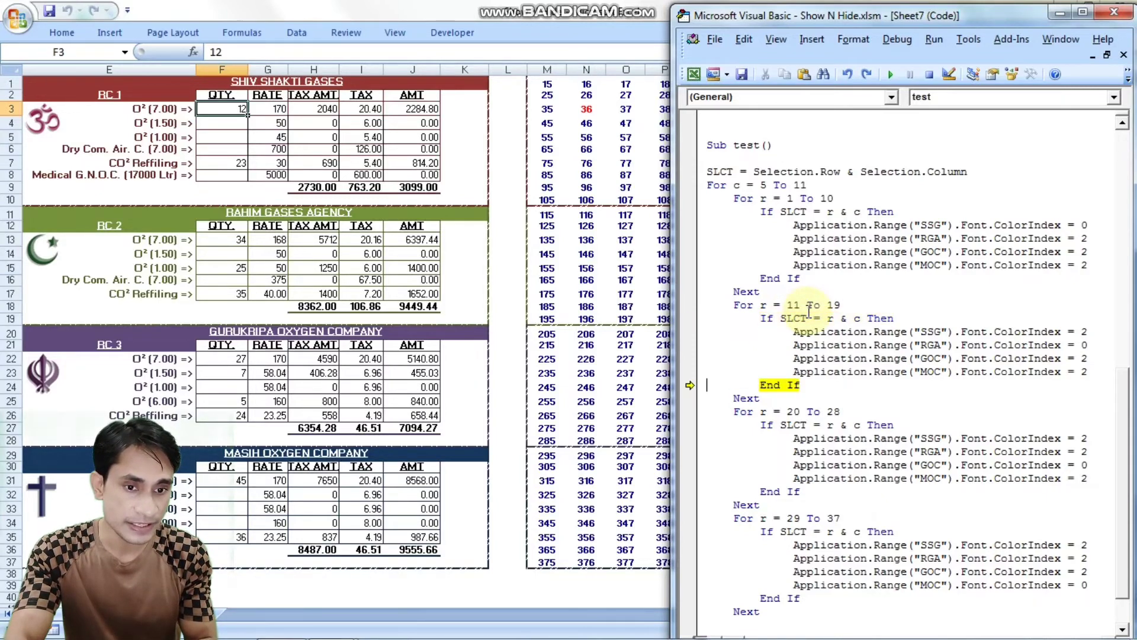
key("F8")
key("F8")
key("F8")
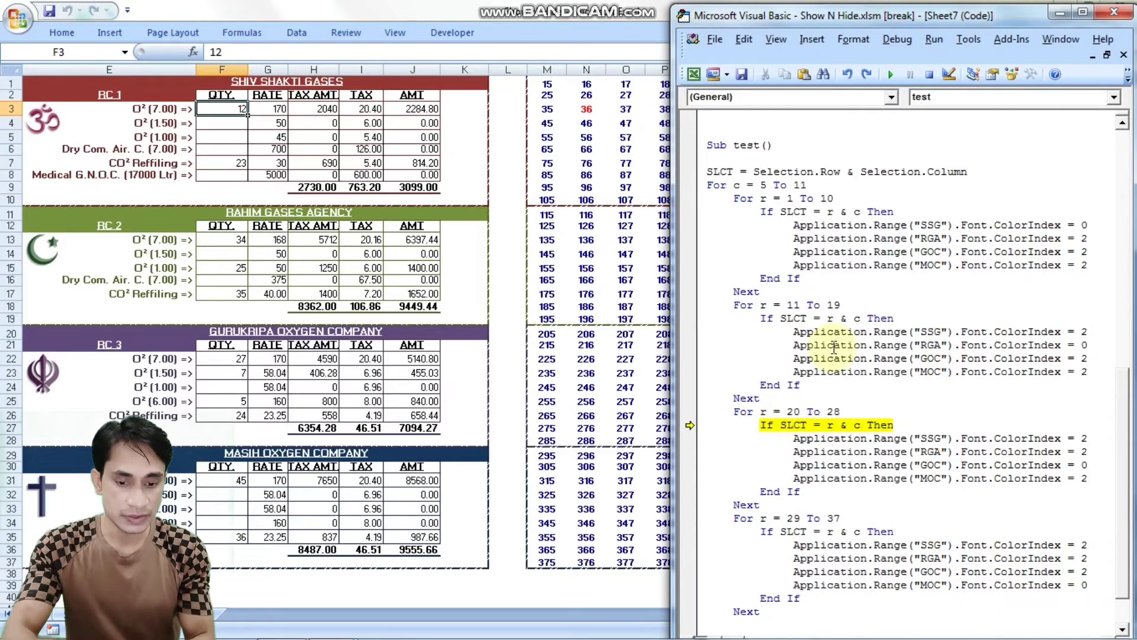
key("F8")
key("F8")
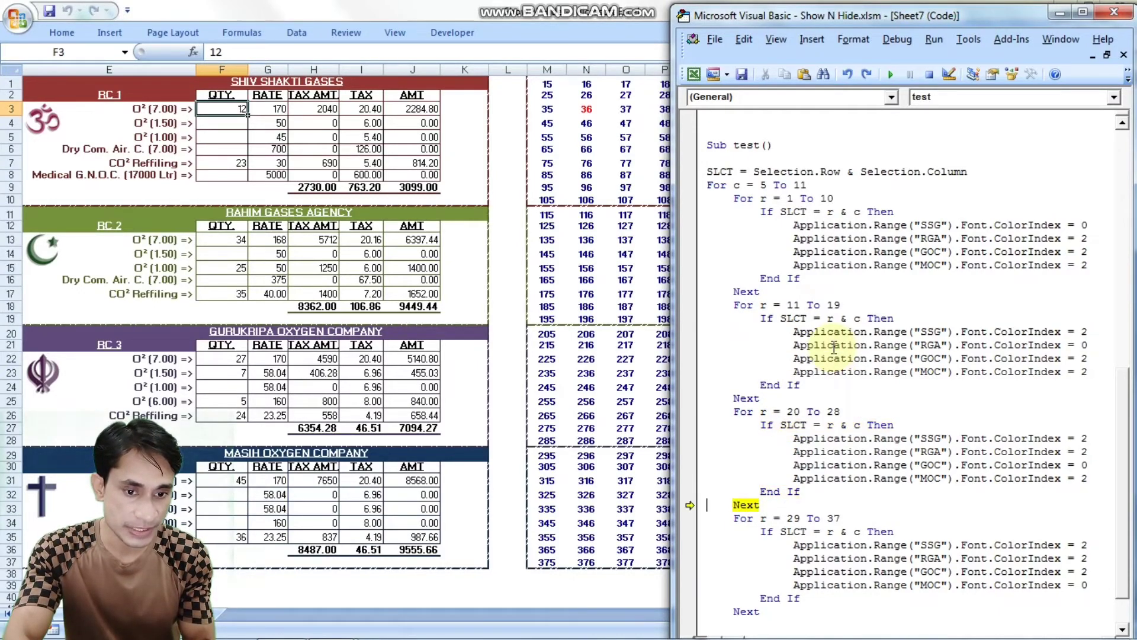
key("F8")
key("F8")
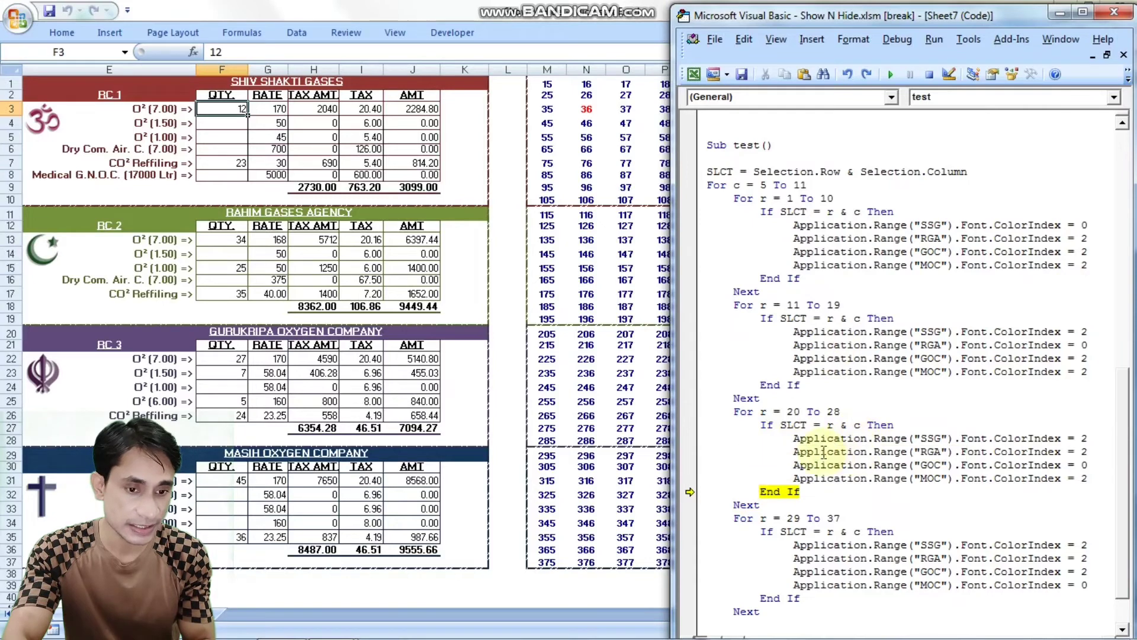
key("F8")
key("F8")
key("F8")
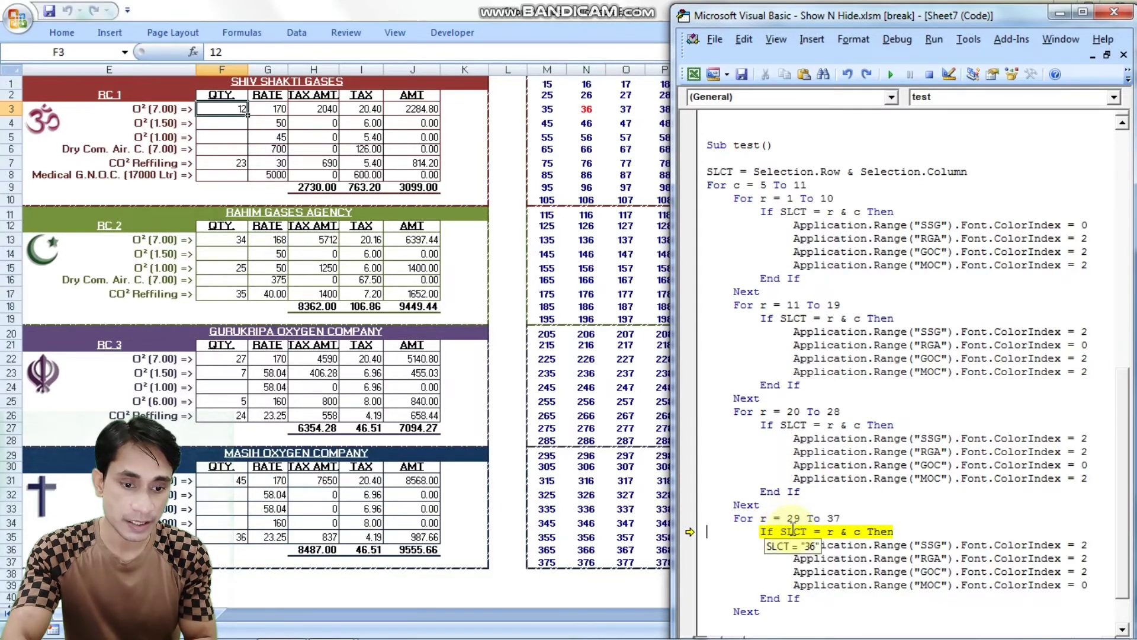
key("F8")
key("F8")
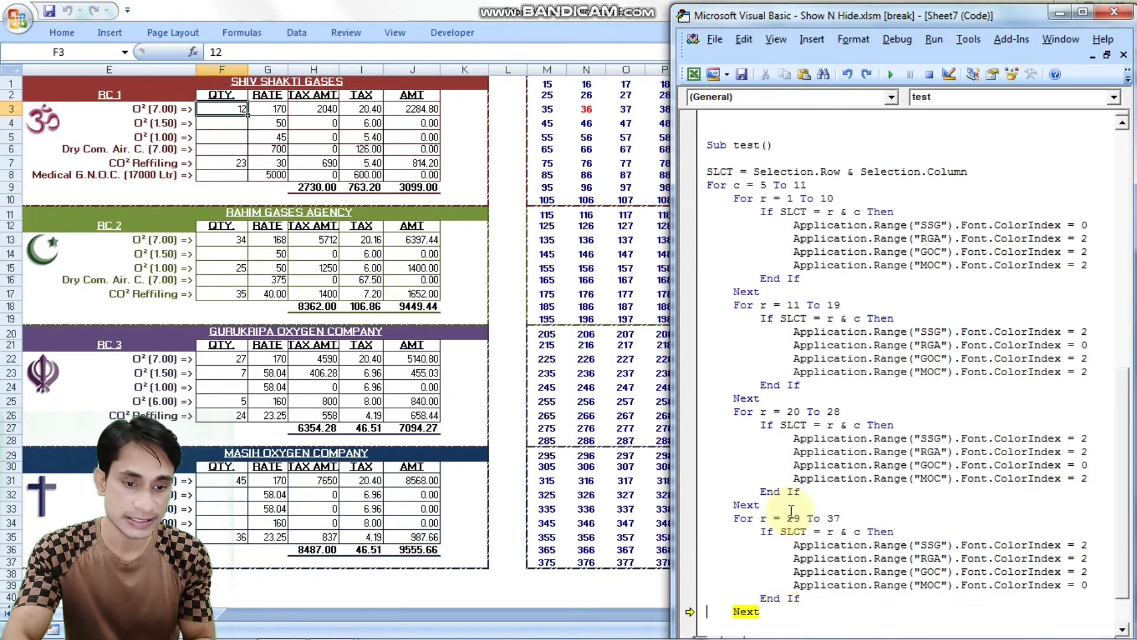
key("F8")
key("F8")
key("F8")
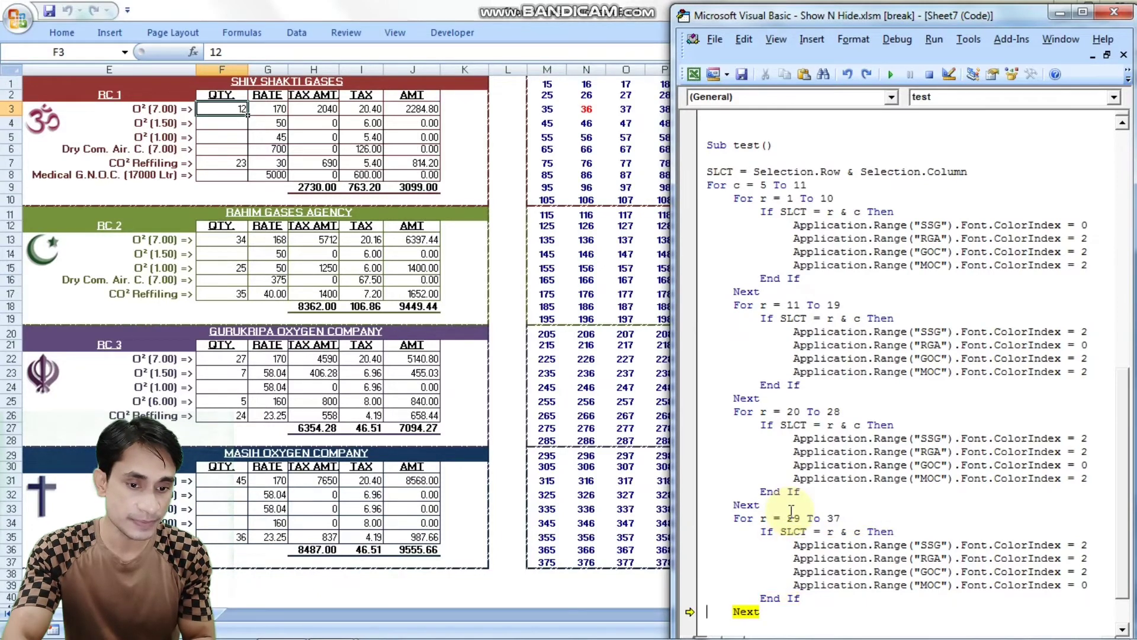
Step: Step past the non-matching rows until the If matches and SSG's ColorIndex 0 line is next
key("F8")
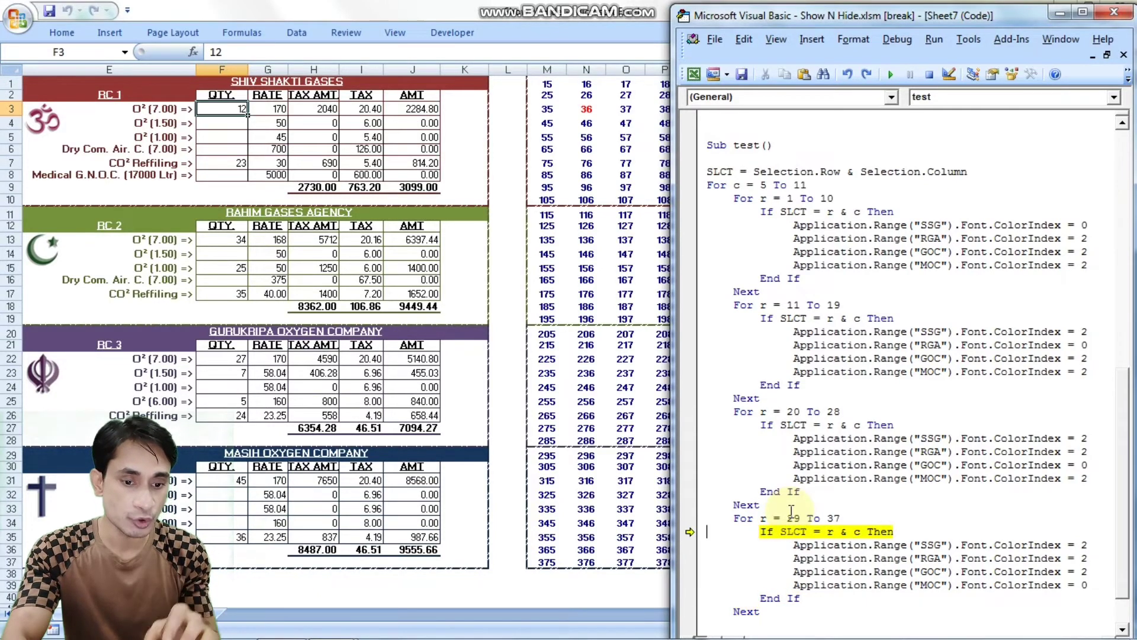
key("F8")
key("F8")
key("F8")
key("F8")
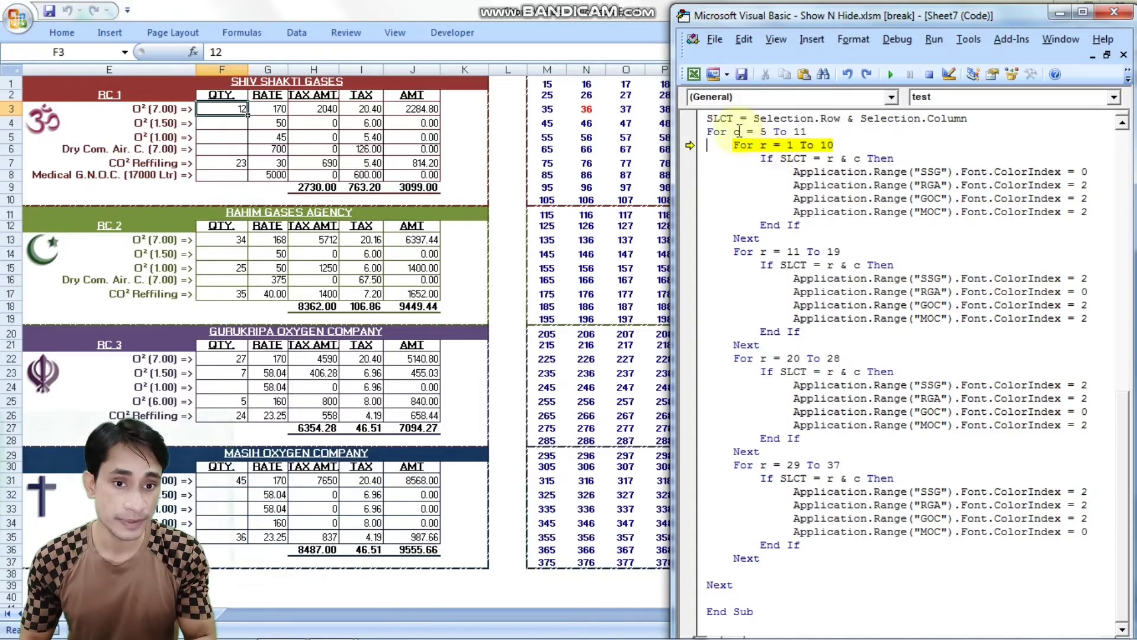
mouse_move(792, 158)
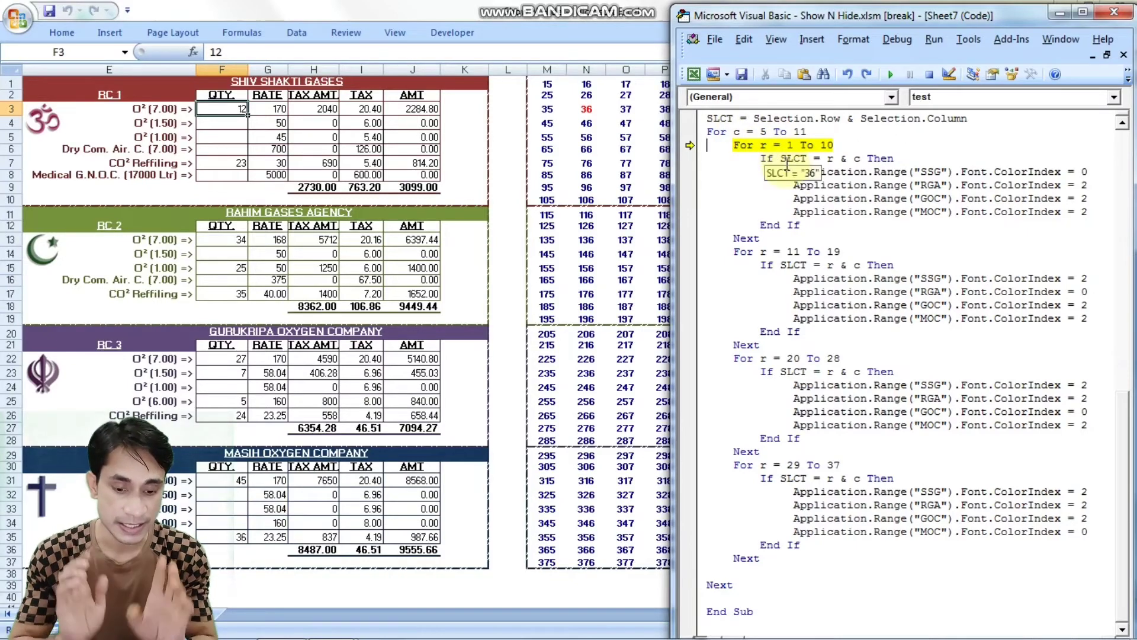
key("F8")
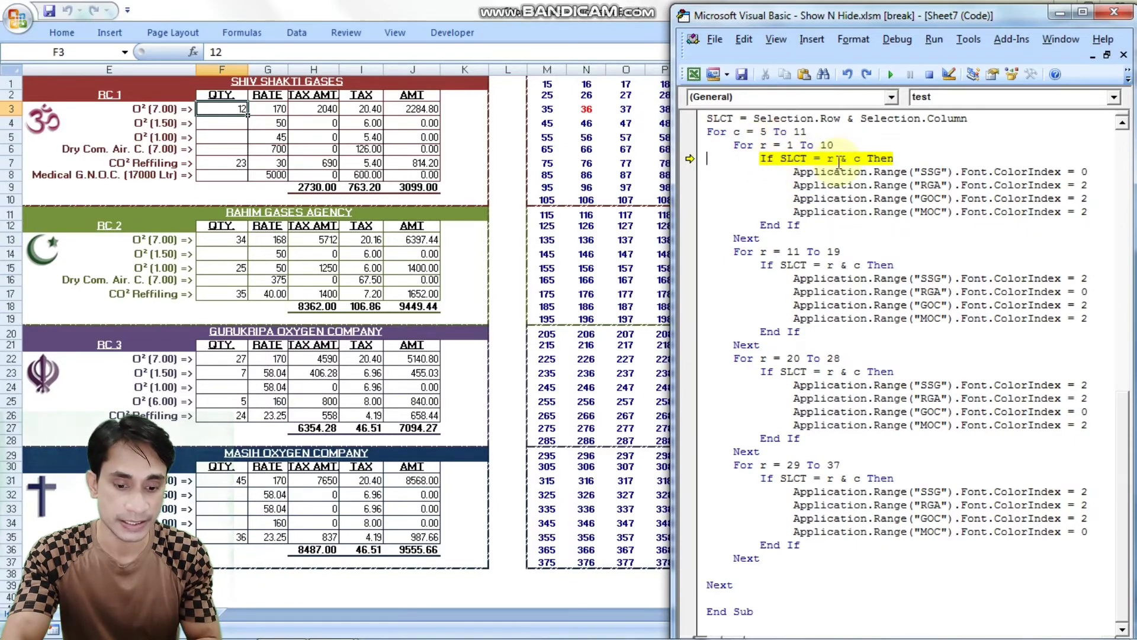
key("F8")
key("F8")
key("F8")
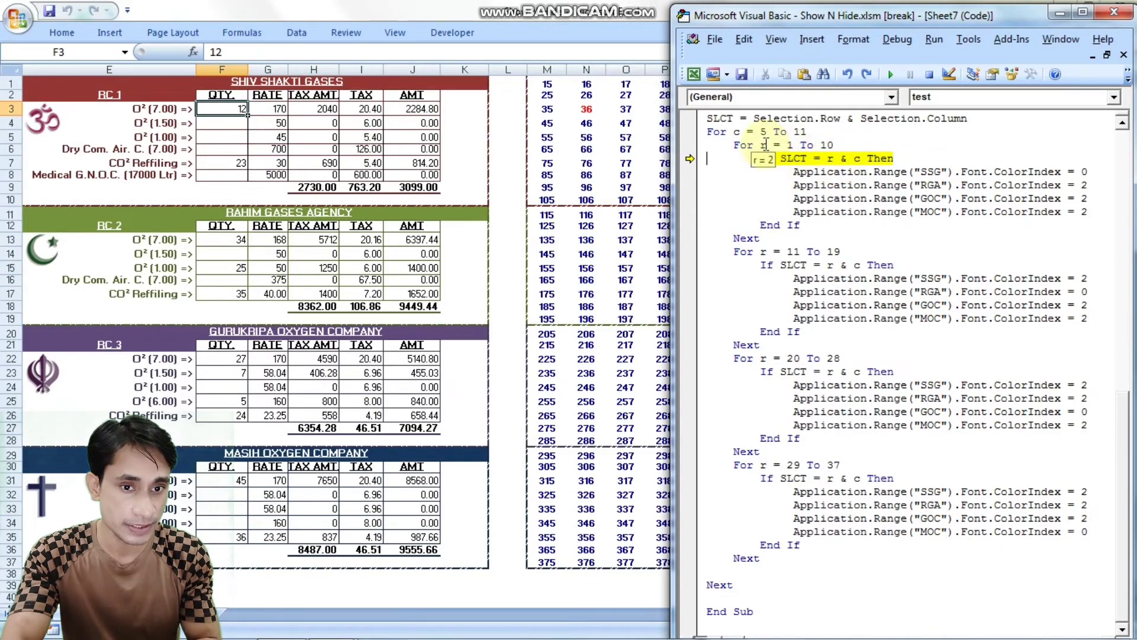
key("F8")
key("F8")
key("F8")
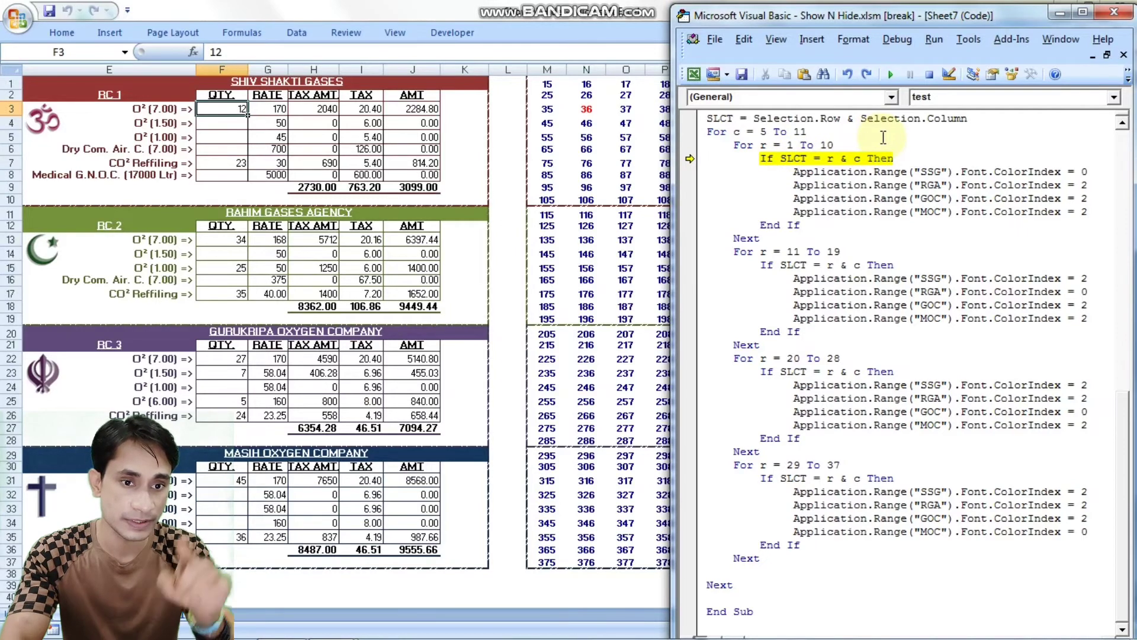
key("F8")
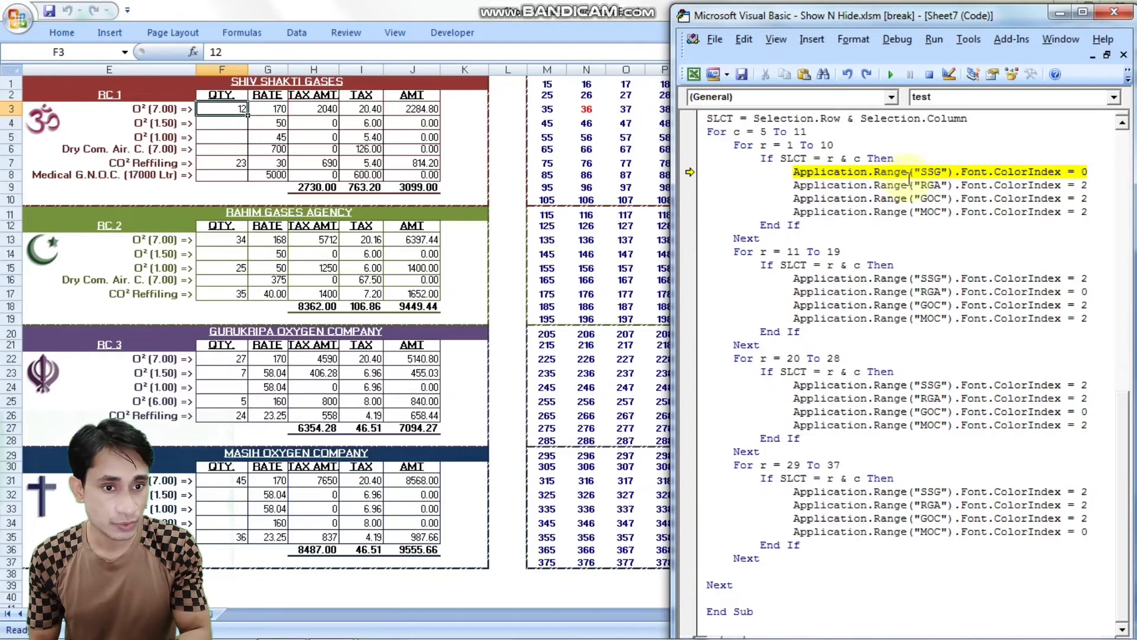
left_click(225, 108)
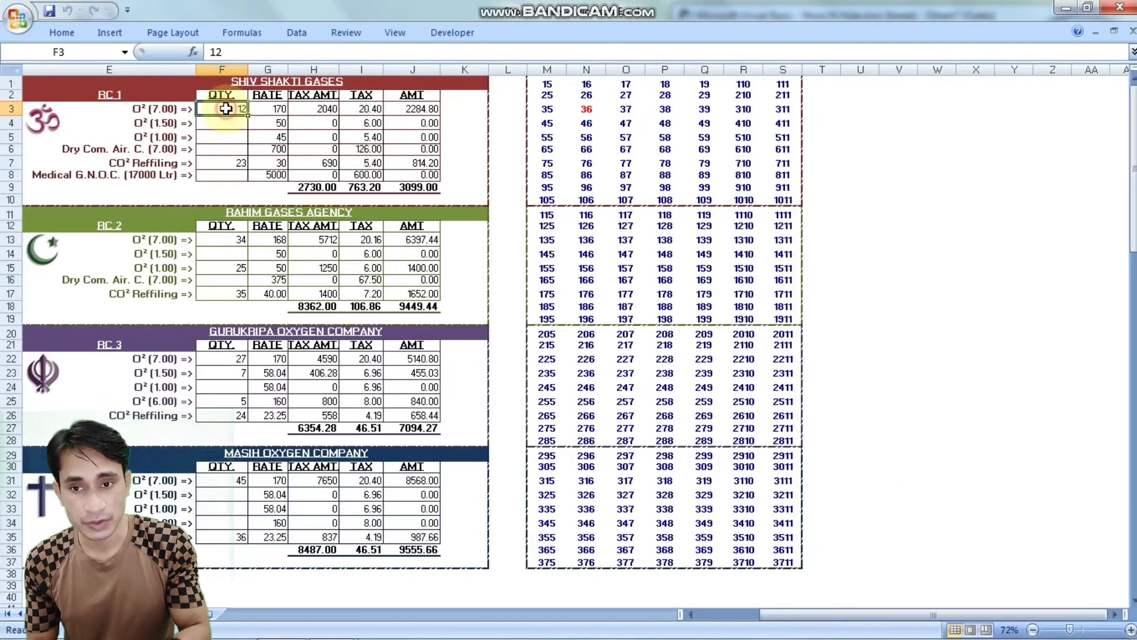
mouse_move(222, 94)
left_mouse_down()
mouse_move(424, 203)
mouse_move(467, 194)
left_mouse_up()
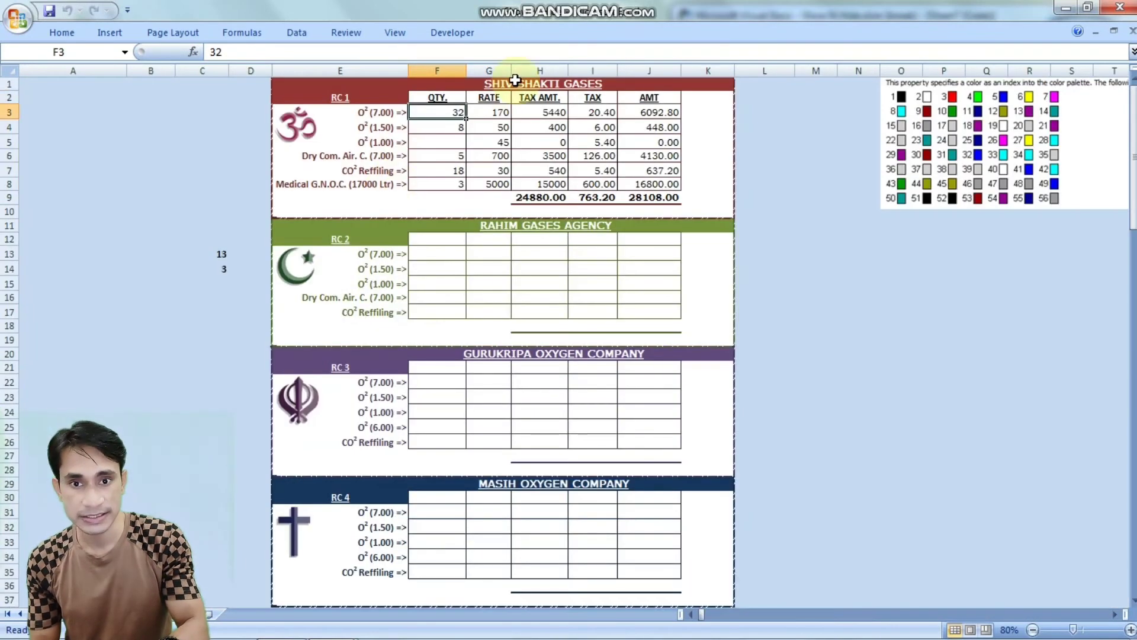
left_click(446, 99)
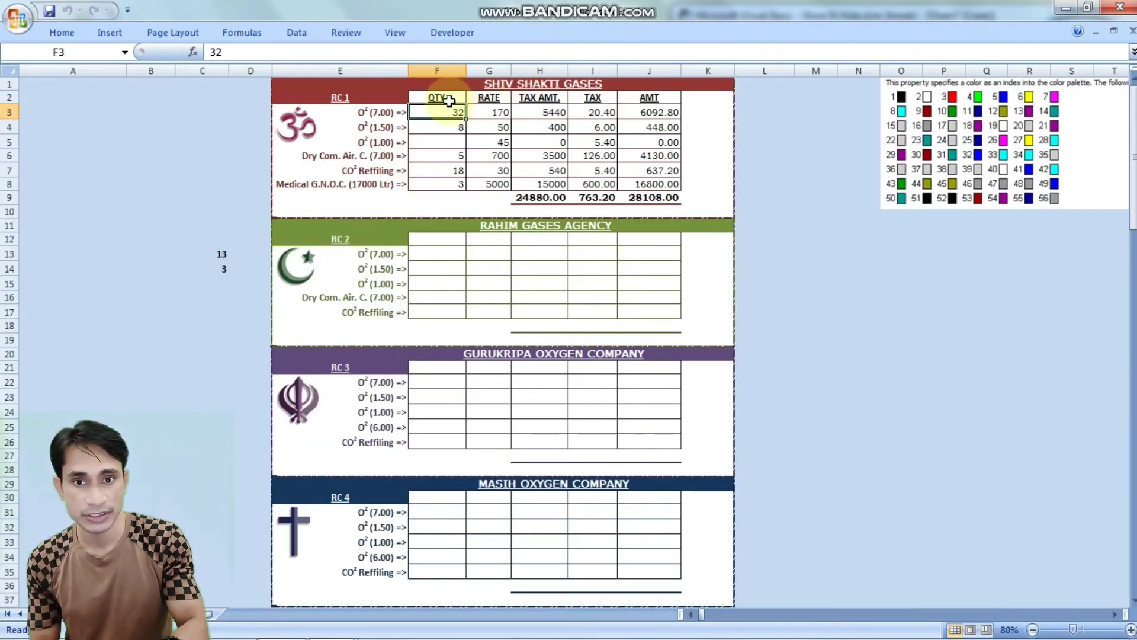
left_click_drag(448, 100, 695, 211)
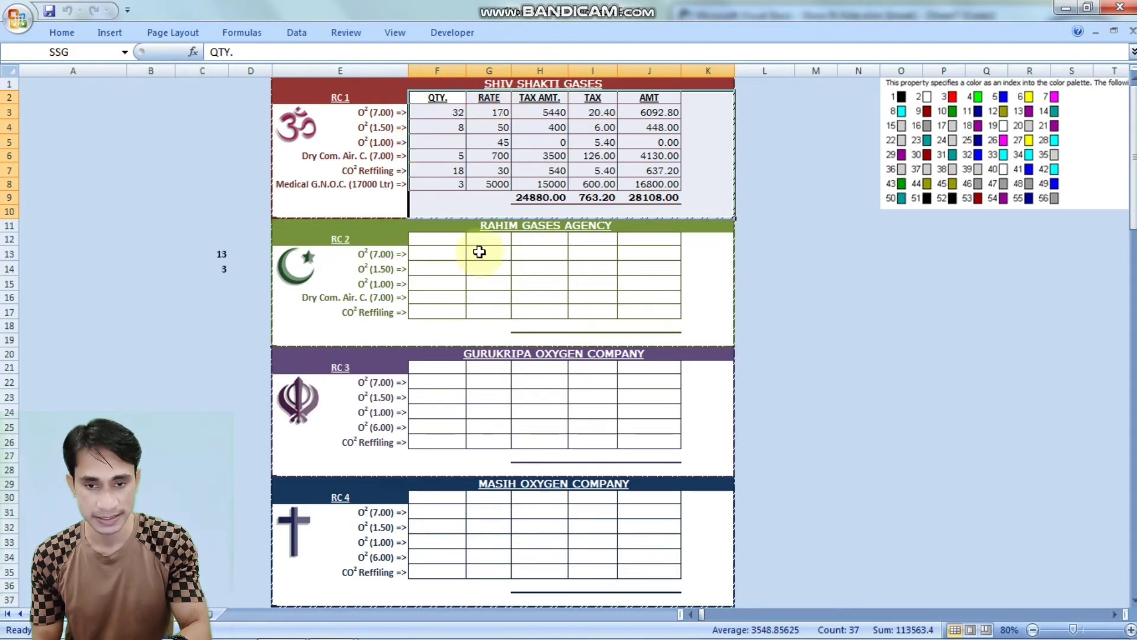
left_click_drag(450, 239, 703, 339)
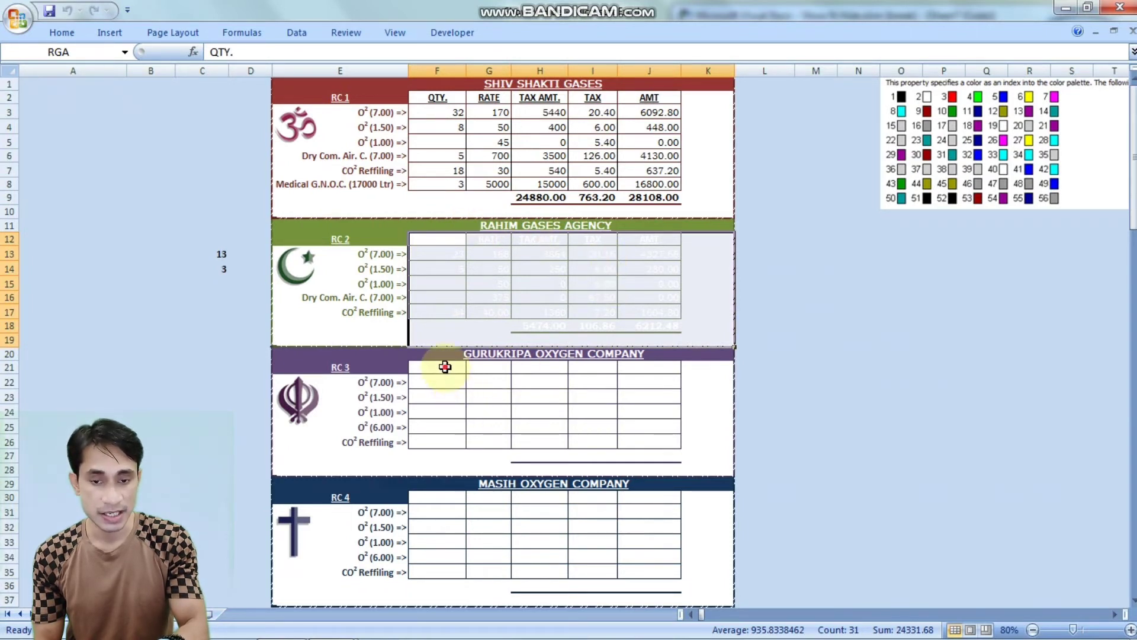
left_click_drag(445, 367, 714, 465)
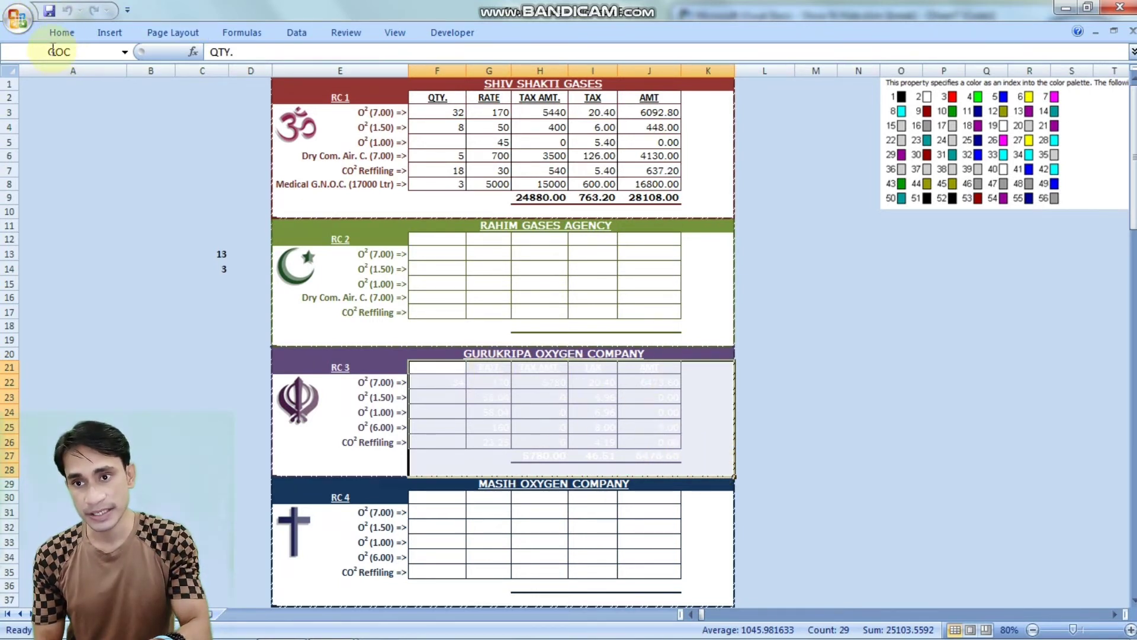
left_click(451, 498)
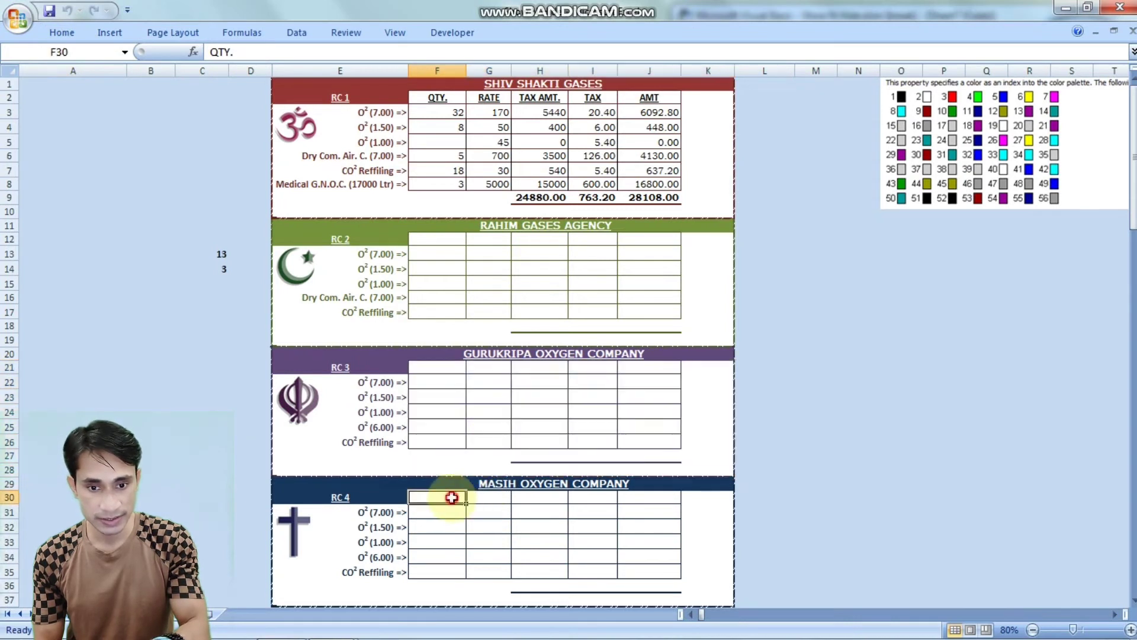
left_click_drag(452, 497, 734, 561)
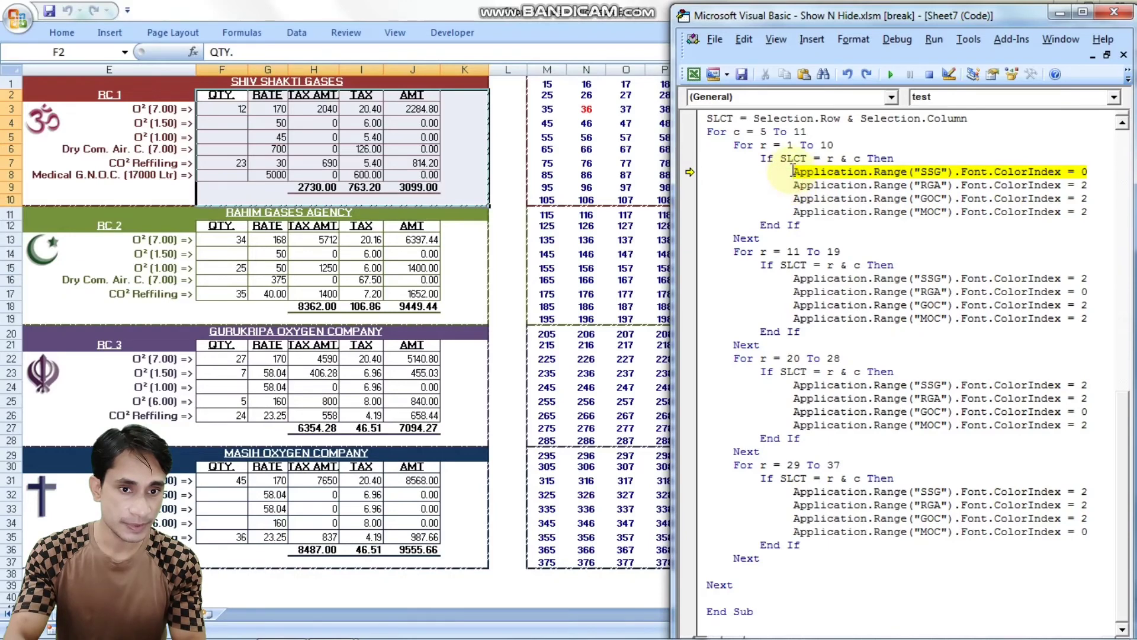
Step: Execute the SSG and RGA ColorIndex lines, triggering Run-time error '1004'
key("F8")
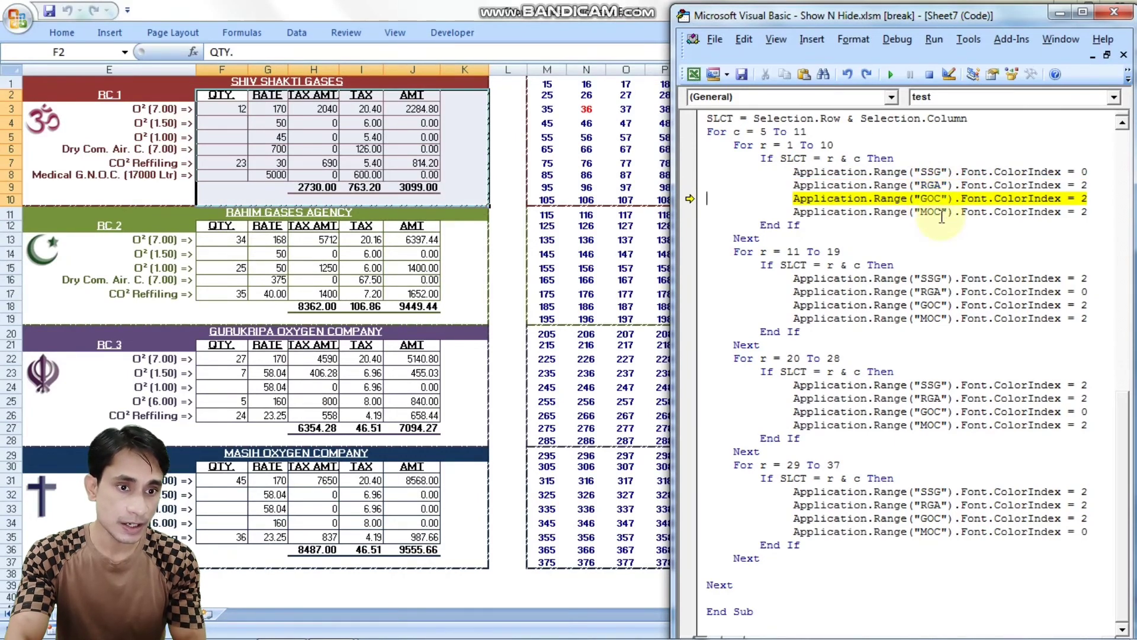
key("F8")
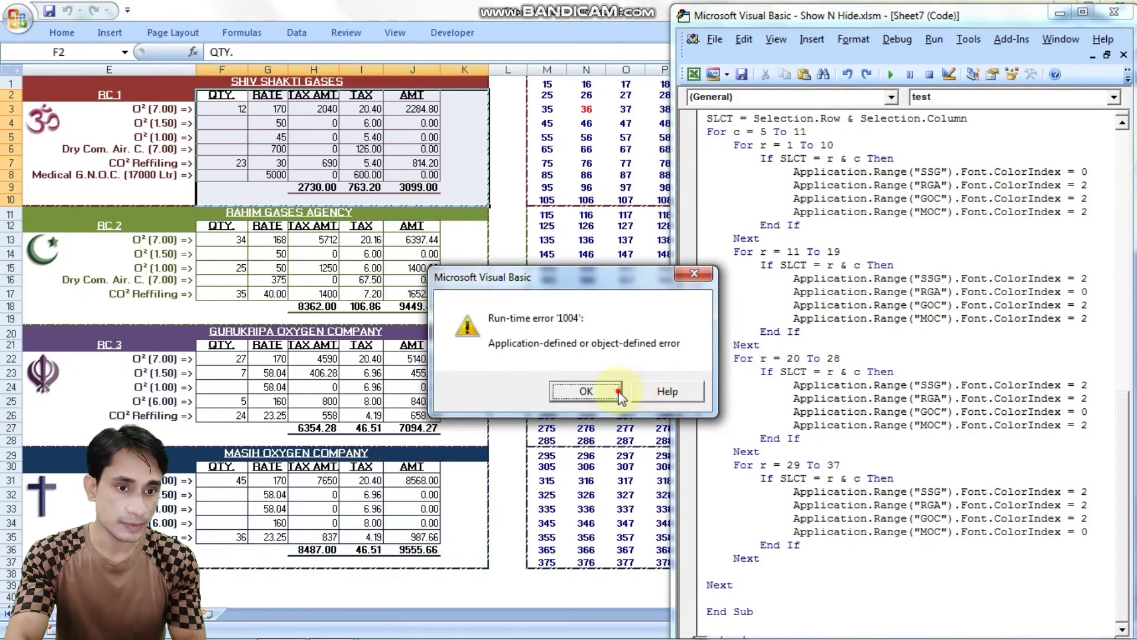
Step: Dismiss the Run-time error '1004' message with OK
left_click(619, 392)
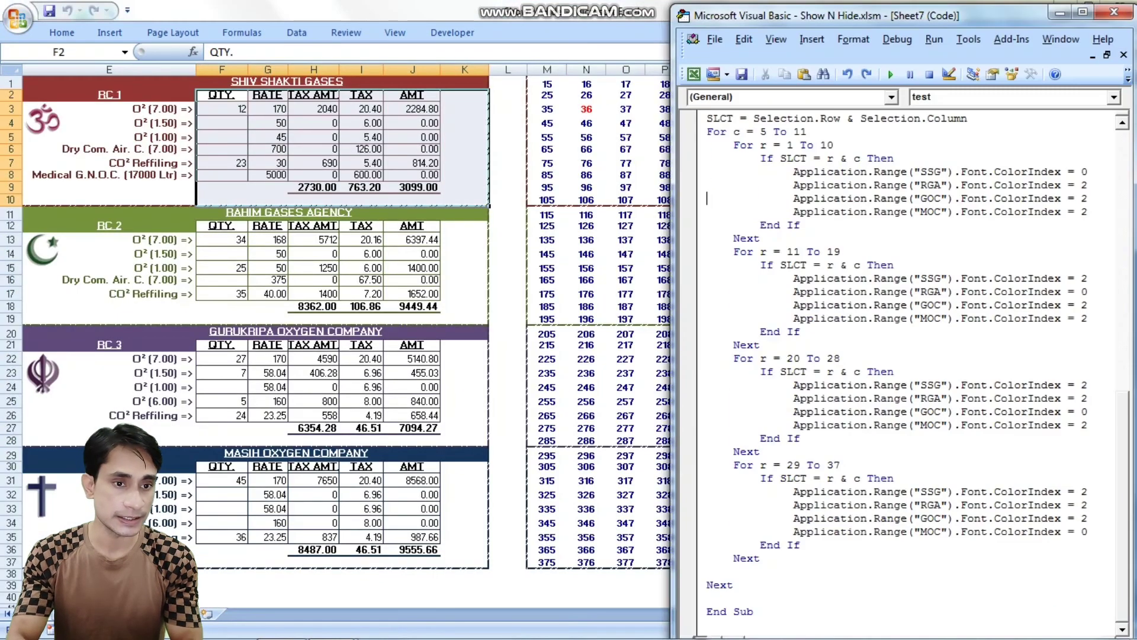
Step: Select cell I14 in the RC2 block so the sheet shows only RAHIM GASES AGENCY, totalling 6212.48
scroll(752, 271, "up", 2)
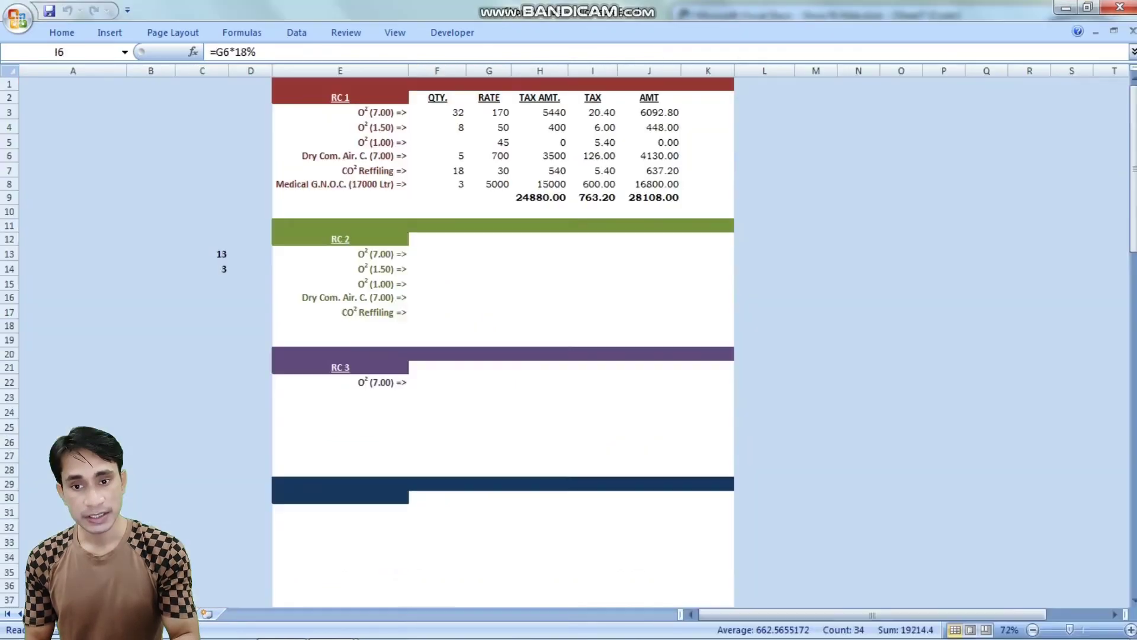
left_click(572, 270)
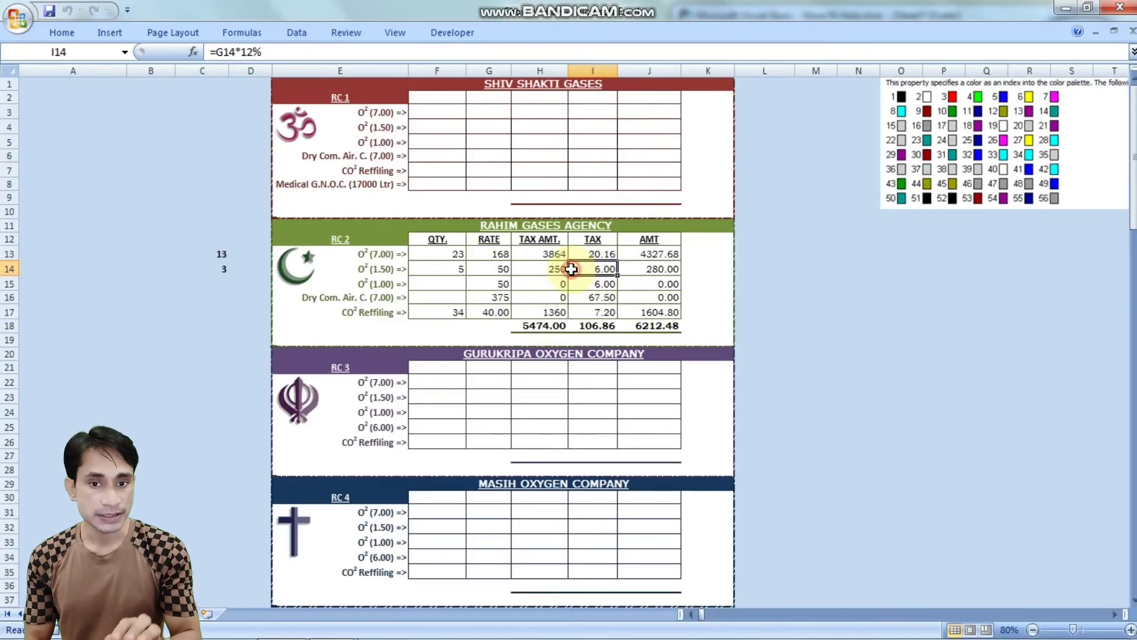